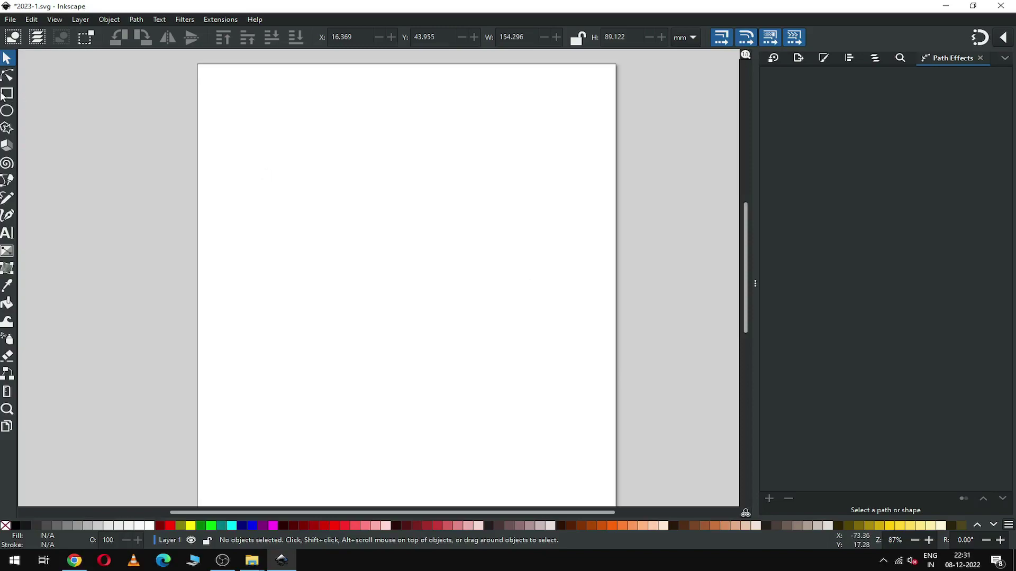
Draw a rectangle about 173 mm wide and 104 mm high in the upper part of the page.
left_click(7, 93)
left_click_drag(219, 96, 564, 285)
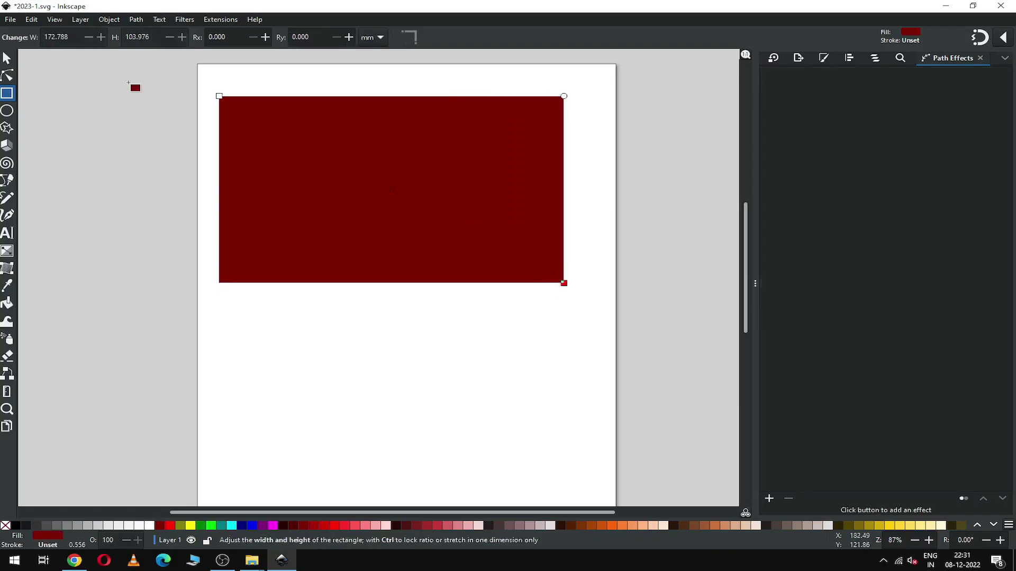
left_click(7, 58)
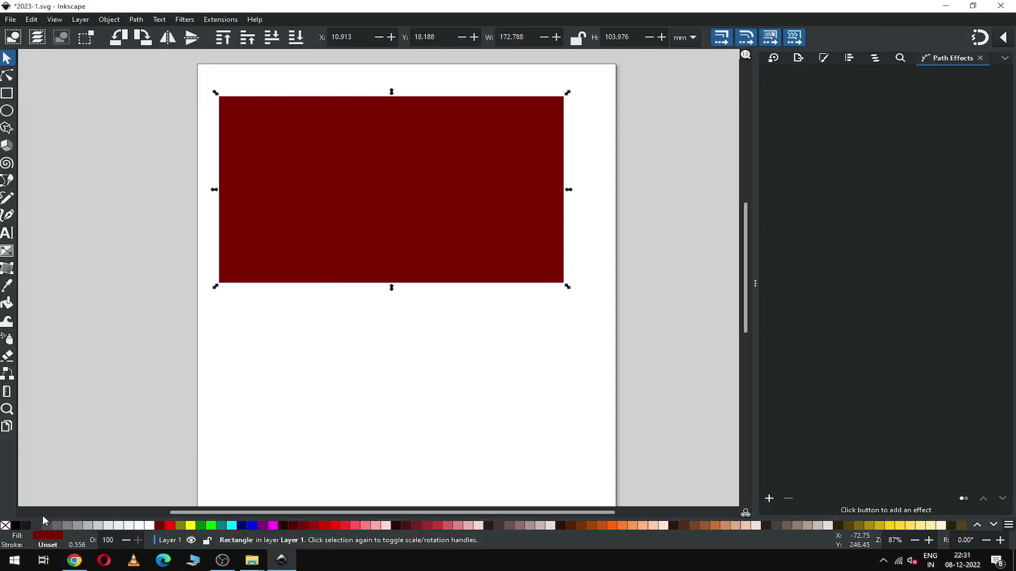
Fill the rectangle with a very dark navy blue: hue 240, saturation about 88 and lightness about 7.
left_click(823, 58)
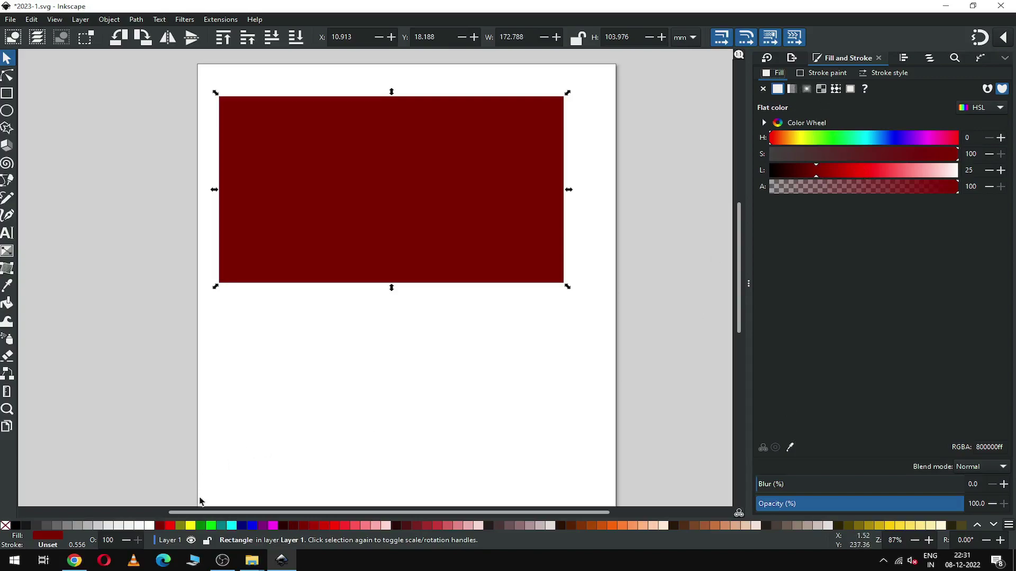
left_click(241, 526)
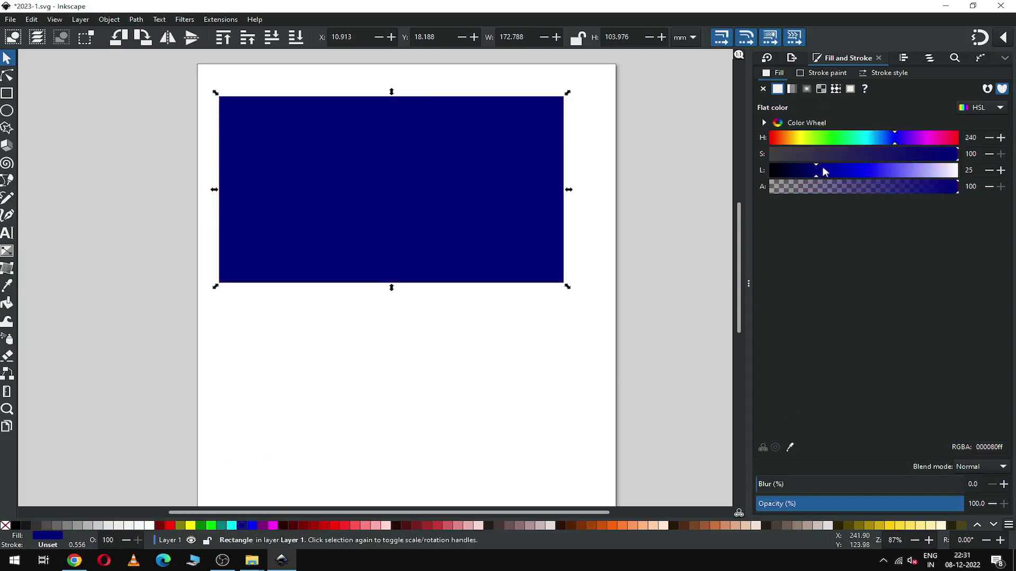
left_click(938, 158)
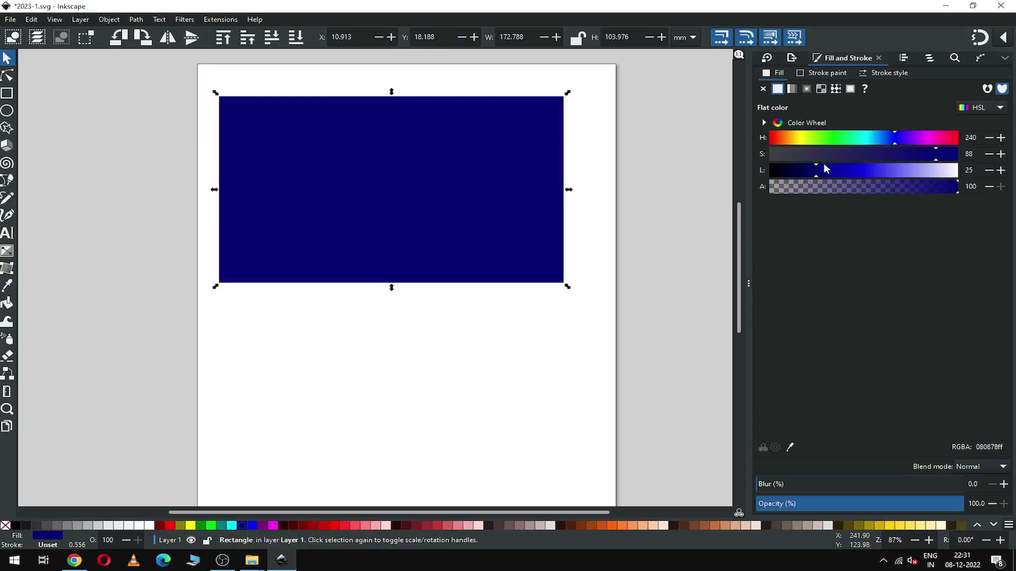
left_click_drag(823, 167, 799, 170)
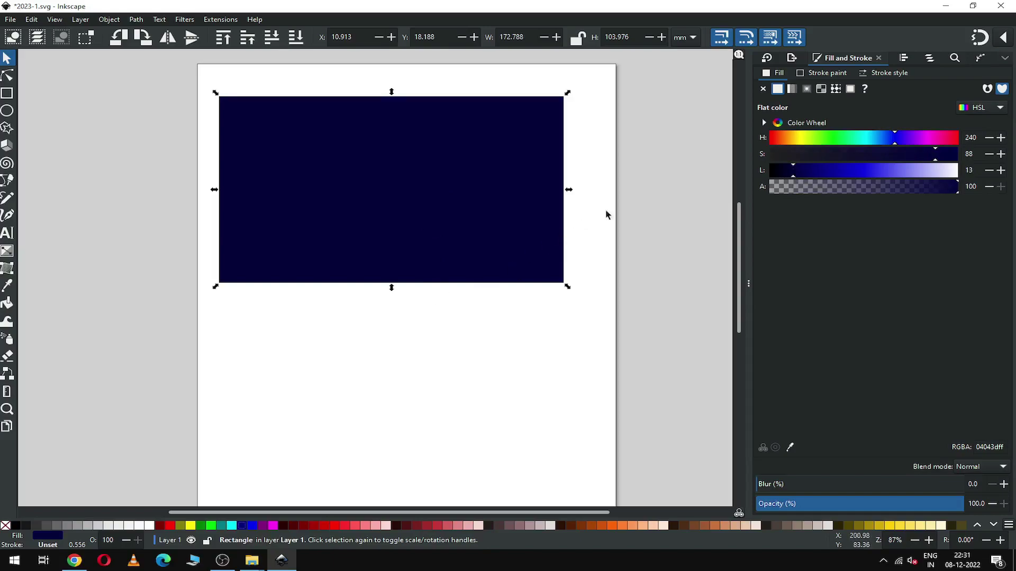
left_click(784, 172)
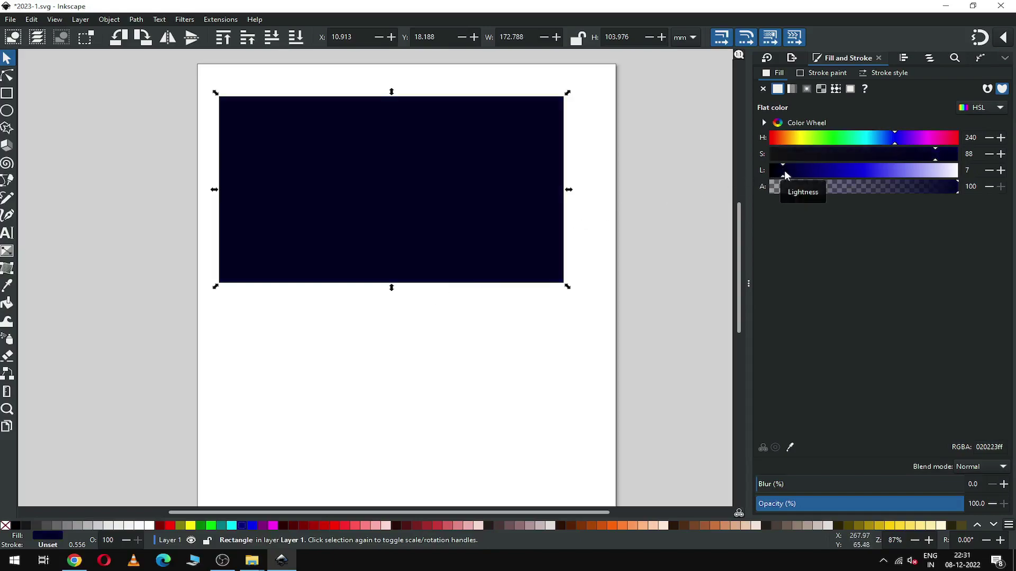
left_click(438, 365)
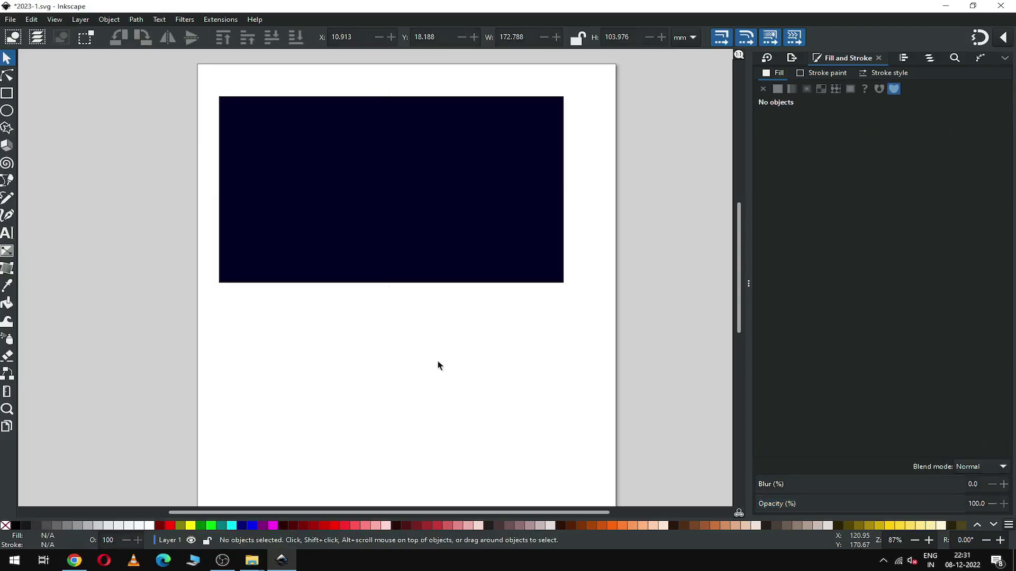
left_click(456, 236)
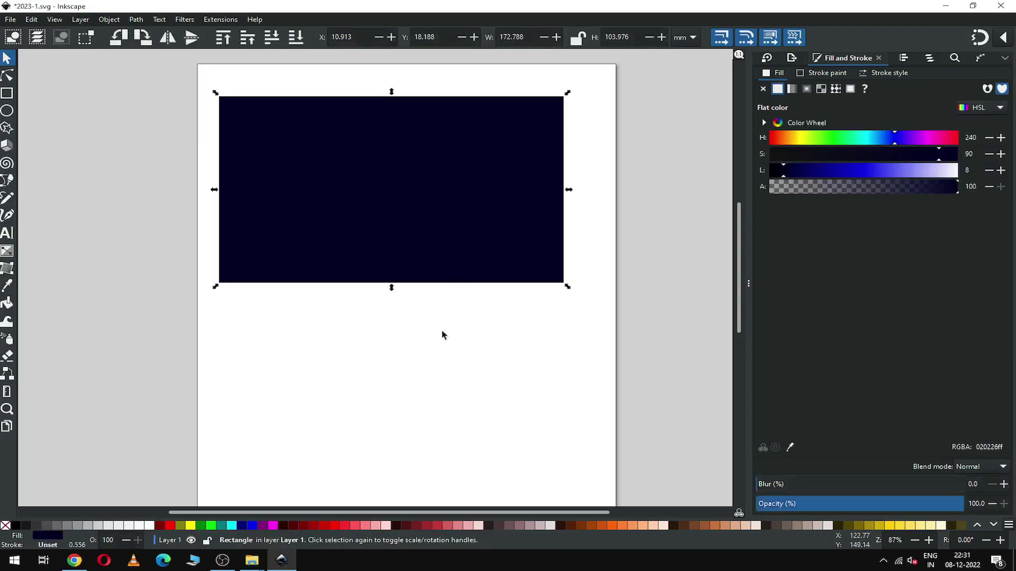
left_click(411, 347)
Add the text "2023" on the blank page area below the rectangle.
left_click(7, 234)
left_click(298, 360)
type("2")
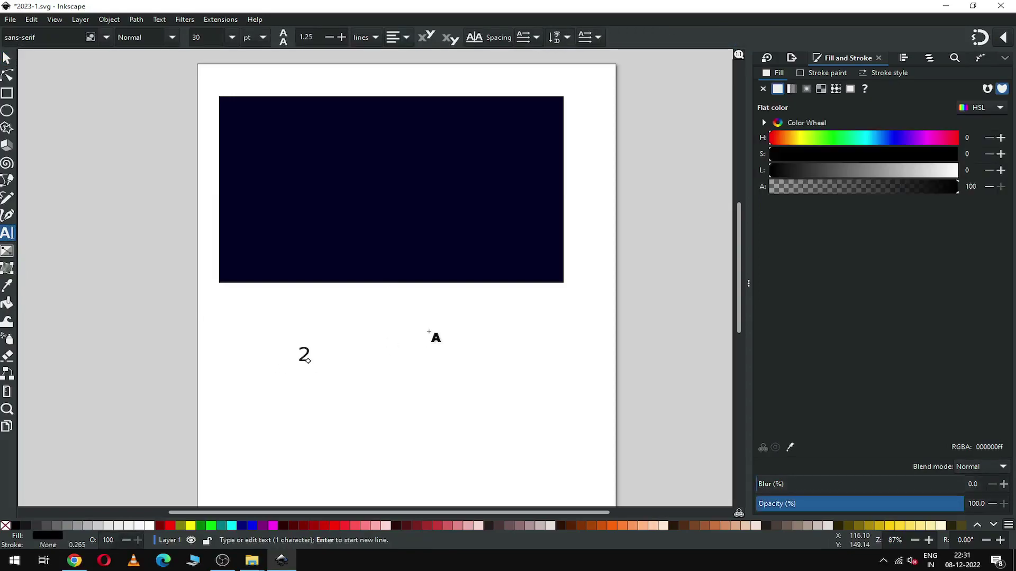
type("023")
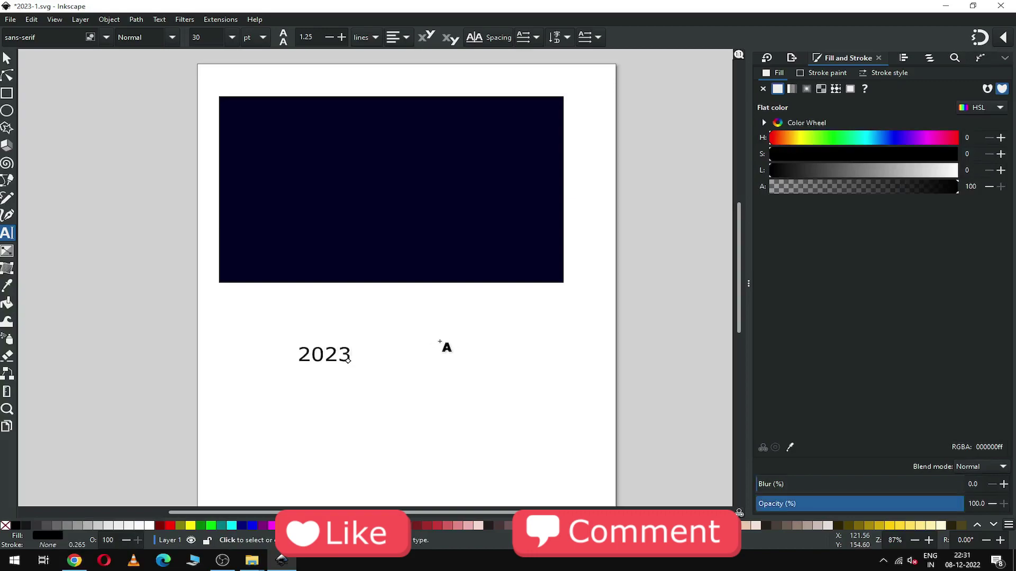
Change the font of the whole 2023 text to Agency FB.
key("ctrl+a")
double_click(28, 37)
key("ctrl+a")
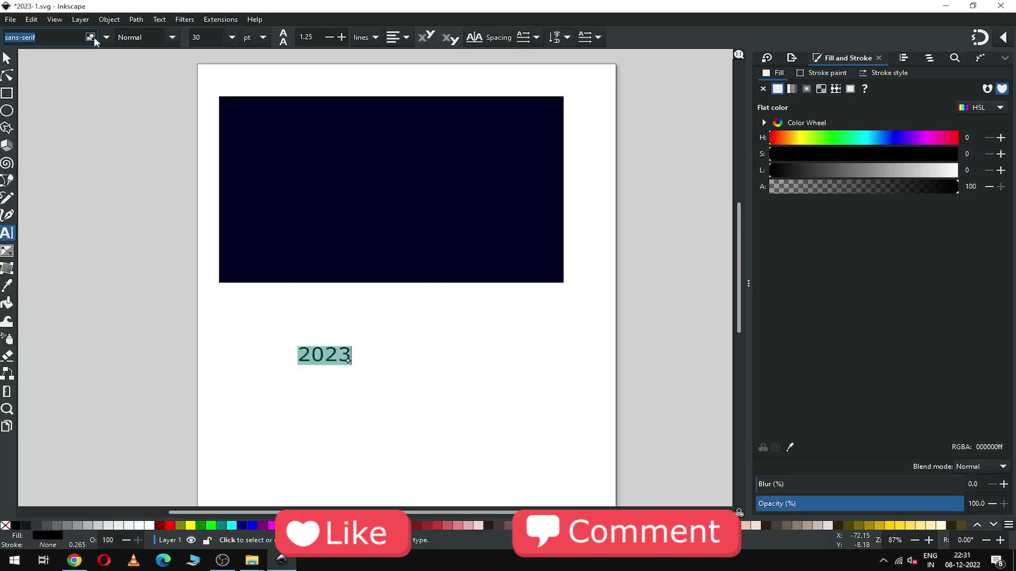
type("age")
left_click(29, 52)
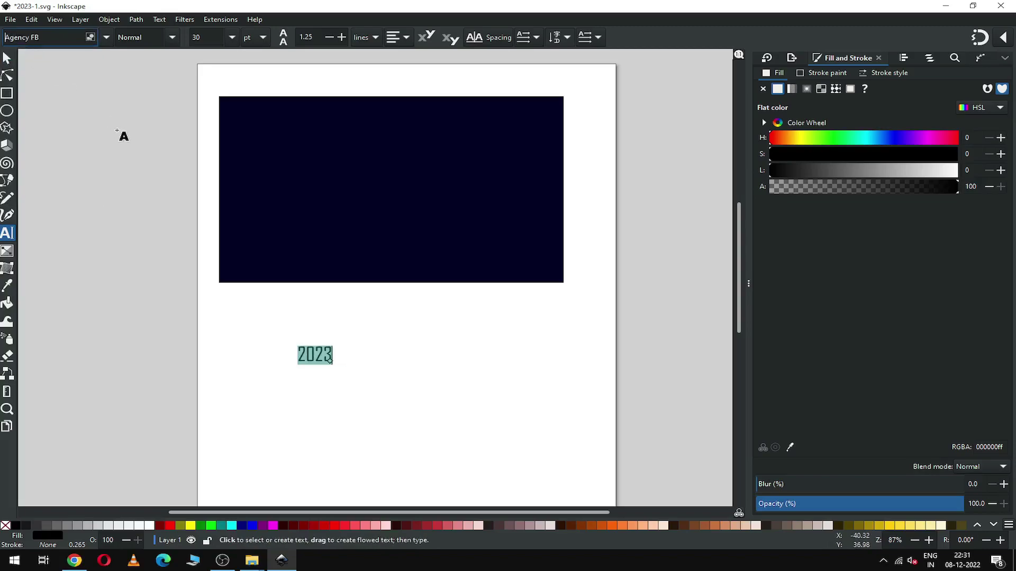
Enlarge the 2023 text to about 97 × 48 mm and move it onto the dark rectangle.
key("F1")
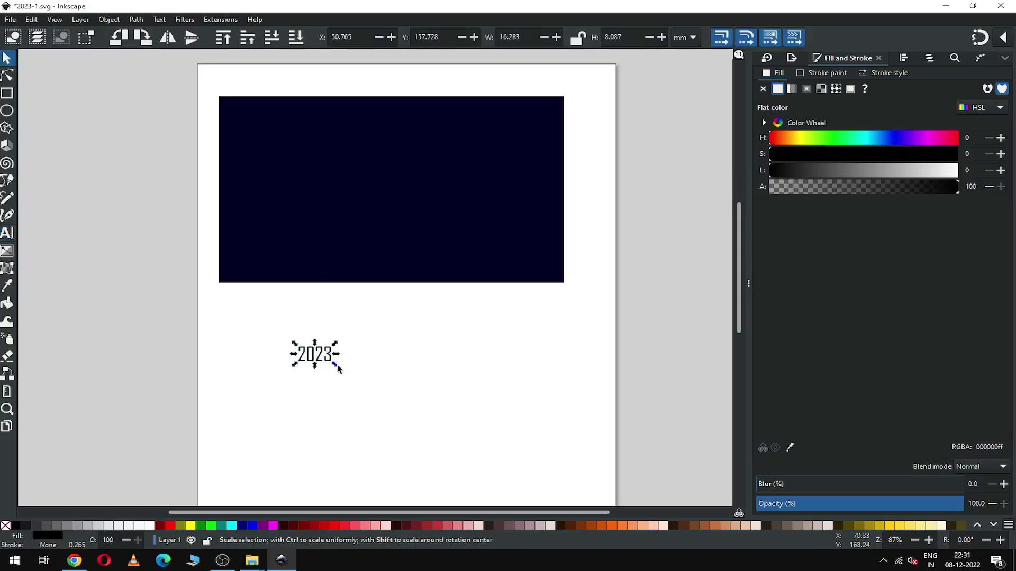
left_click_drag(338, 364, 415, 419)
left_click_drag(356, 358, 401, 183)
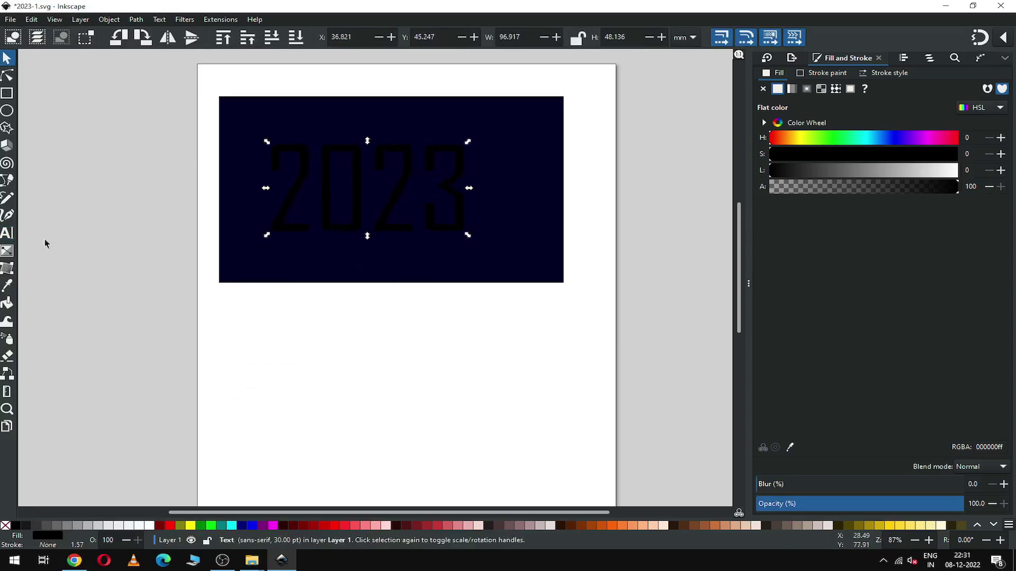
Set the style of the whole 2023 text to Bold Condensed.
left_click(7, 234)
left_click(360, 183)
key("ctrl+a")
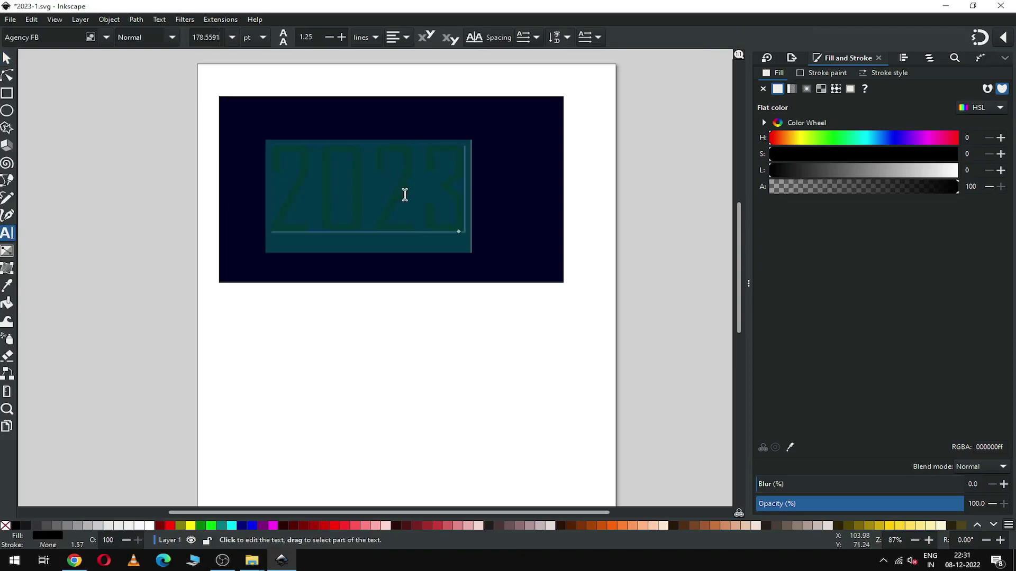
left_click(172, 41)
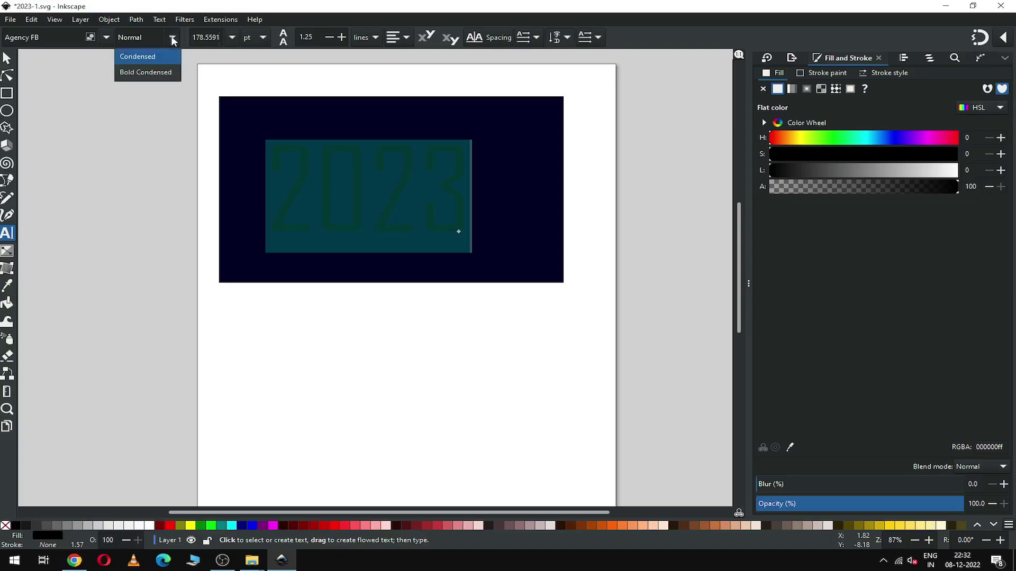
left_click(165, 69)
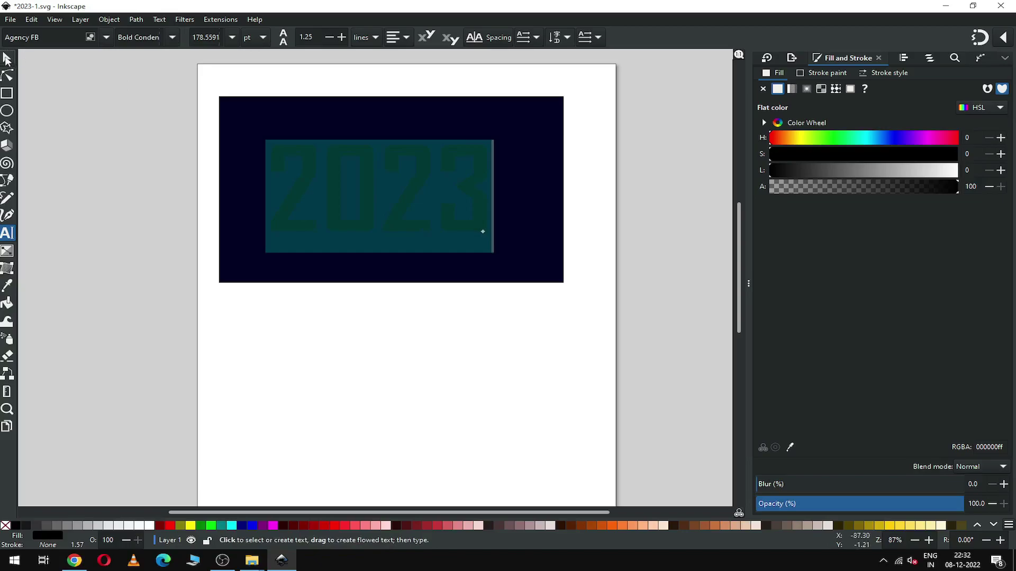
Fill the 2023 text with white and shift it slightly toward the rectangle's centre.
left_click(7, 58)
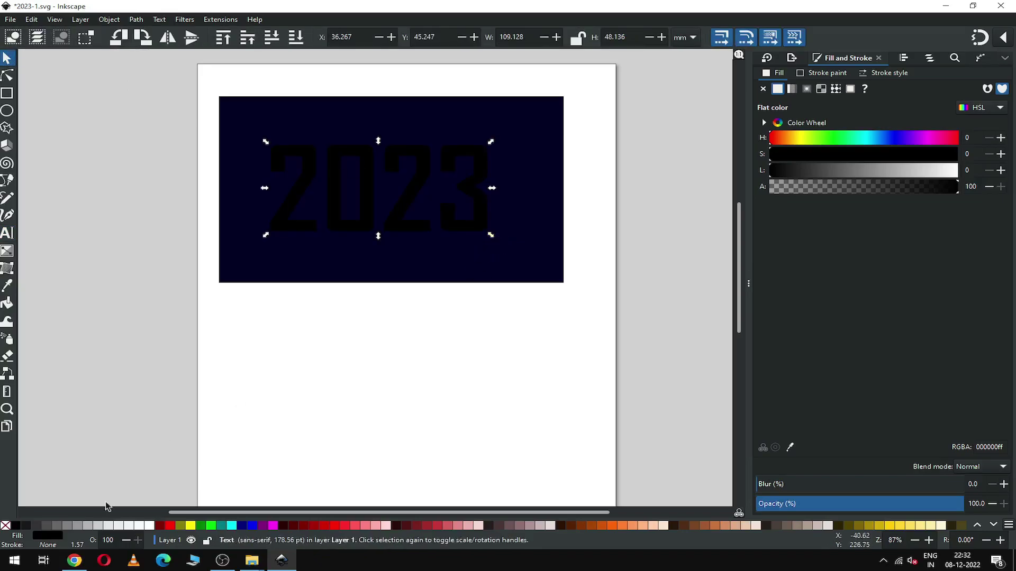
left_click(149, 525)
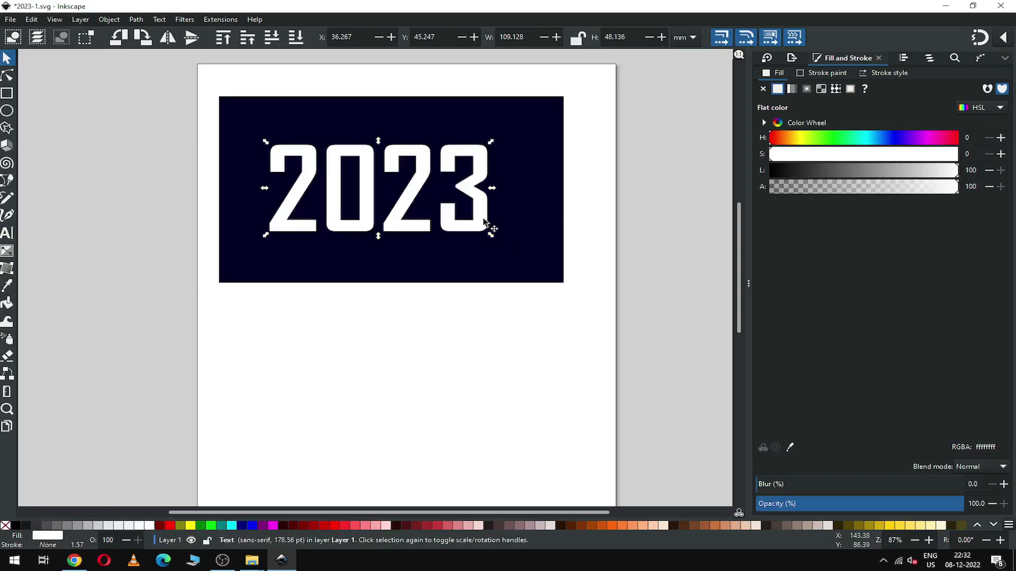
left_click_drag(487, 221, 492, 222)
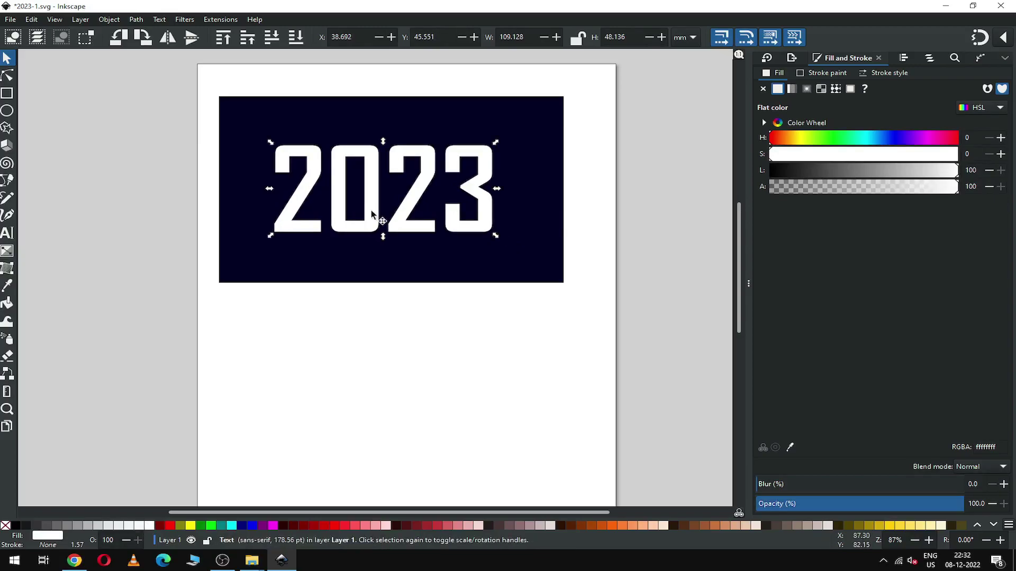
Turn the 2023 text into one single path using Object to Path, Ungroup and Union.
left_click(134, 19)
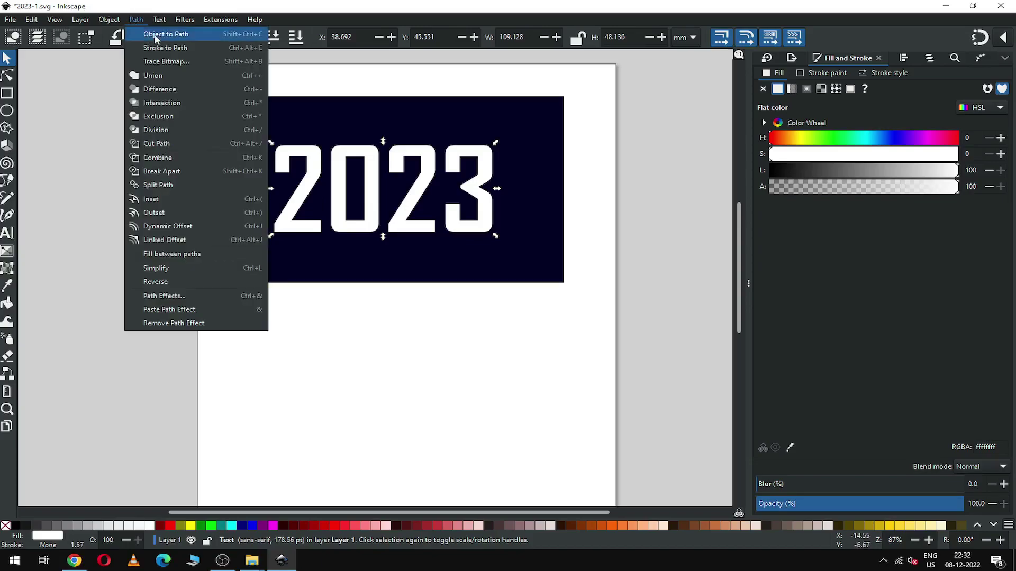
left_click(157, 35)
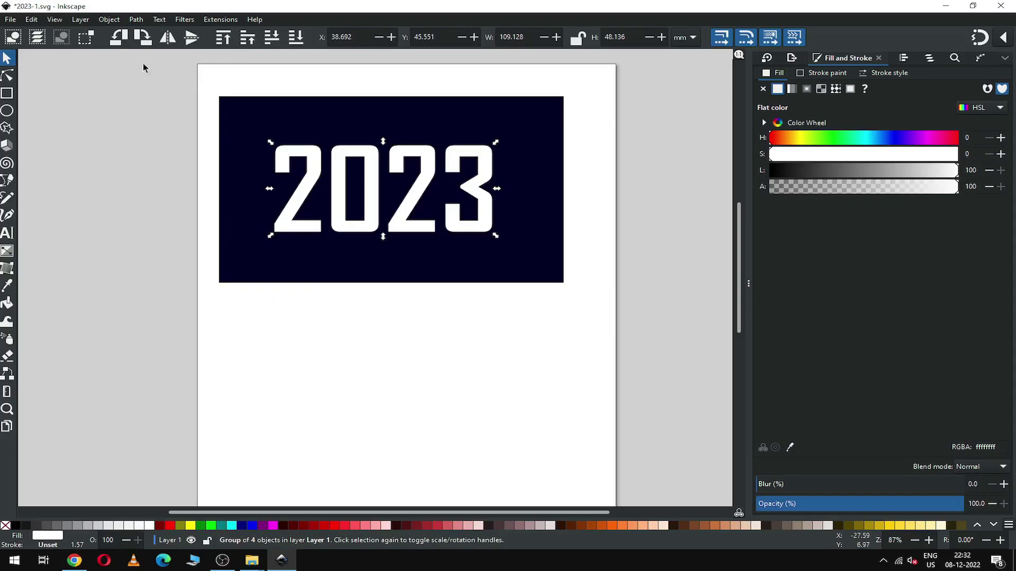
left_click(110, 20)
left_click(132, 129)
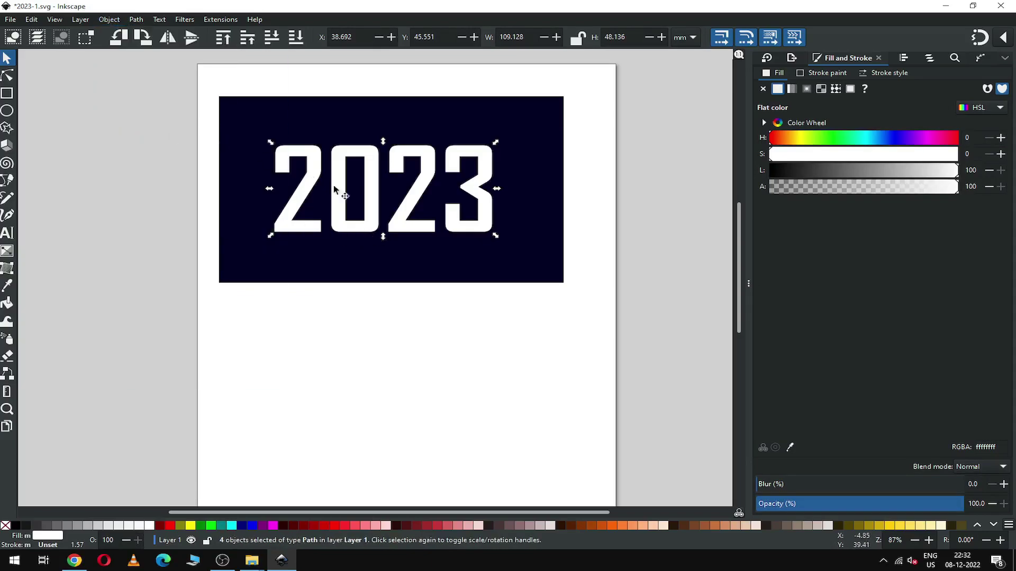
left_click(137, 20)
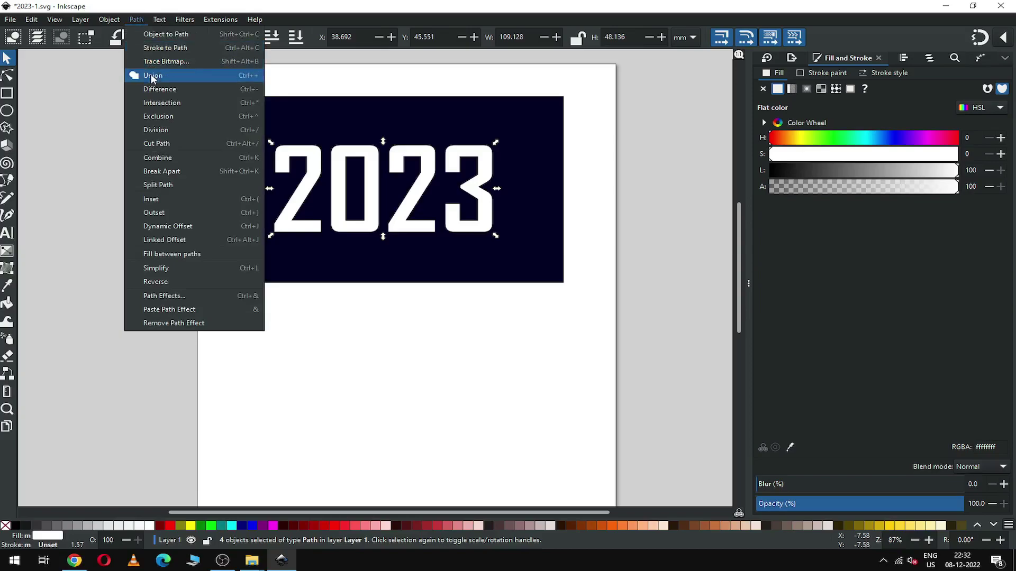
left_click(206, 79)
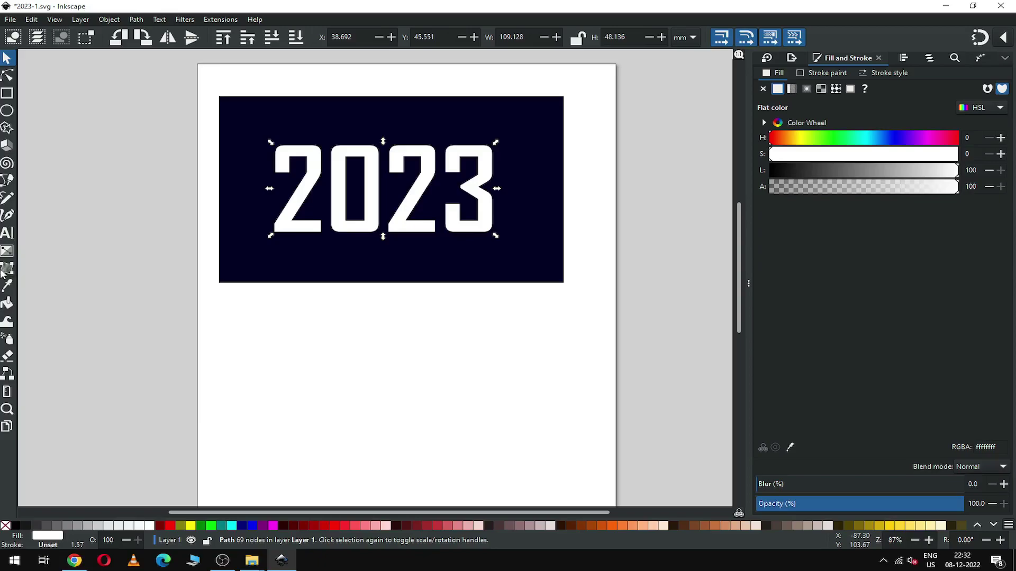
Apply a one-row, one-column mesh gradient to the 2023 path, with its upper-left corner blue (0000ff) and lower-right corner magenta (ff00ff).
left_click(7, 268)
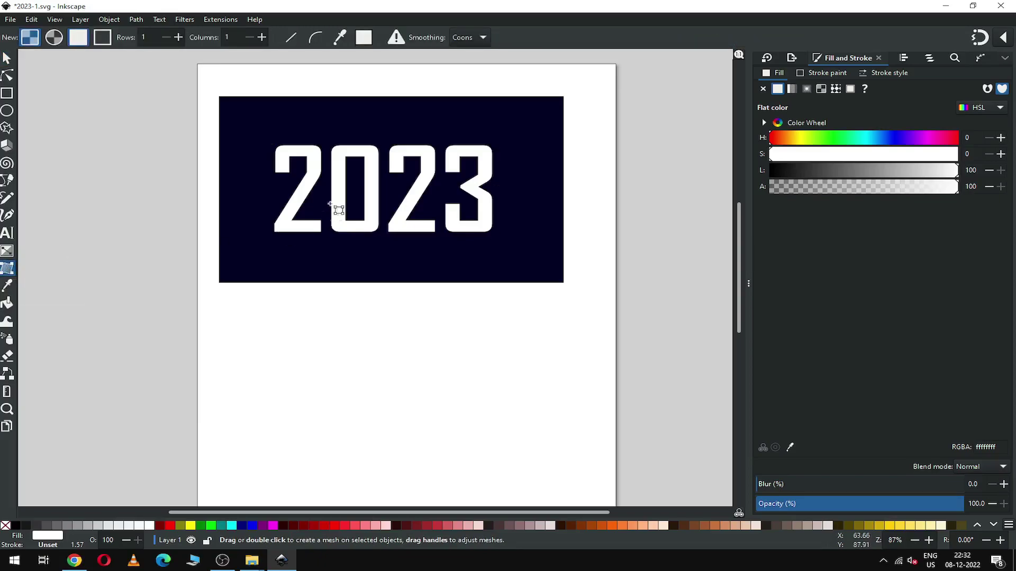
double_click(451, 216)
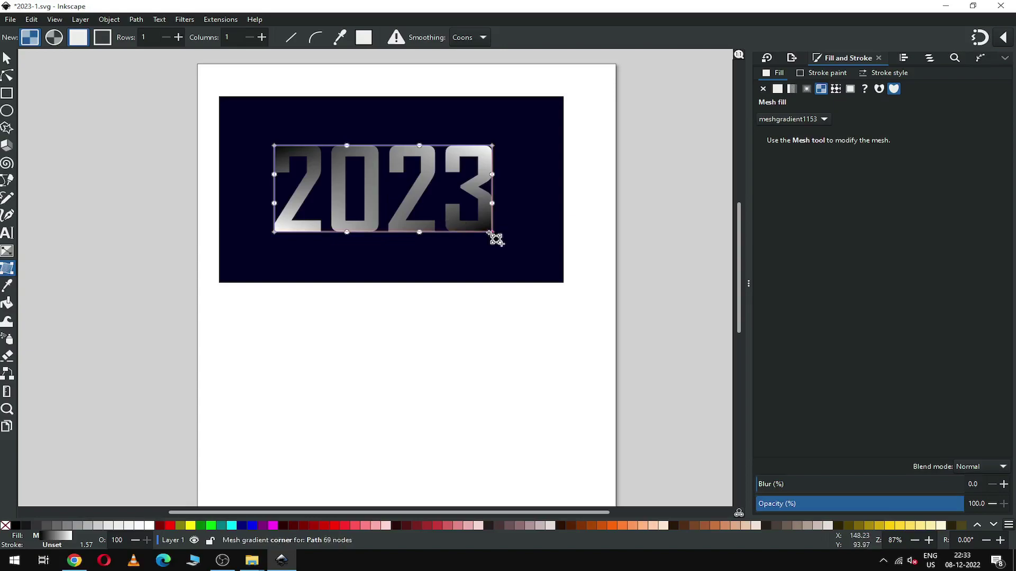
left_click(274, 146)
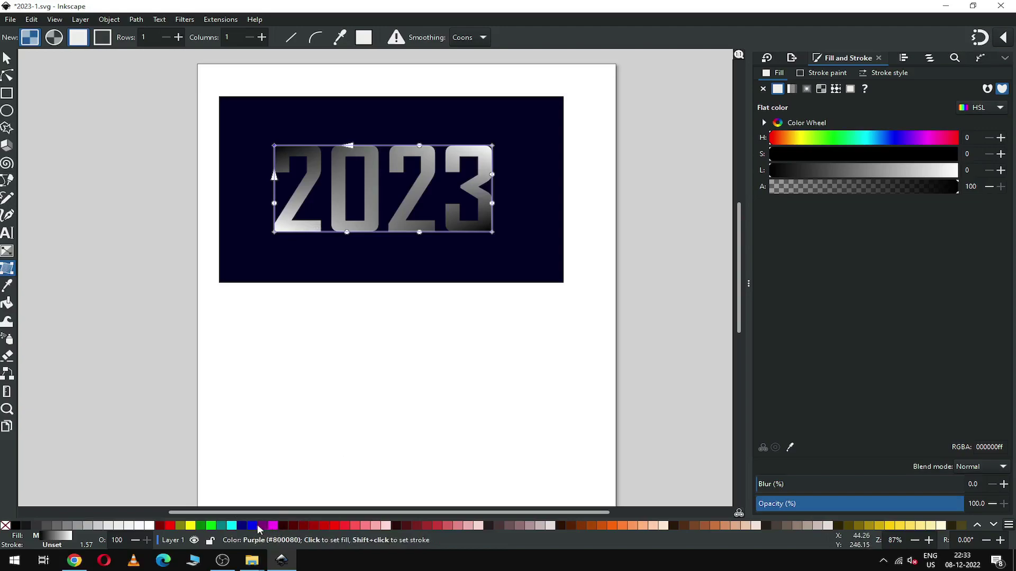
left_click(252, 526)
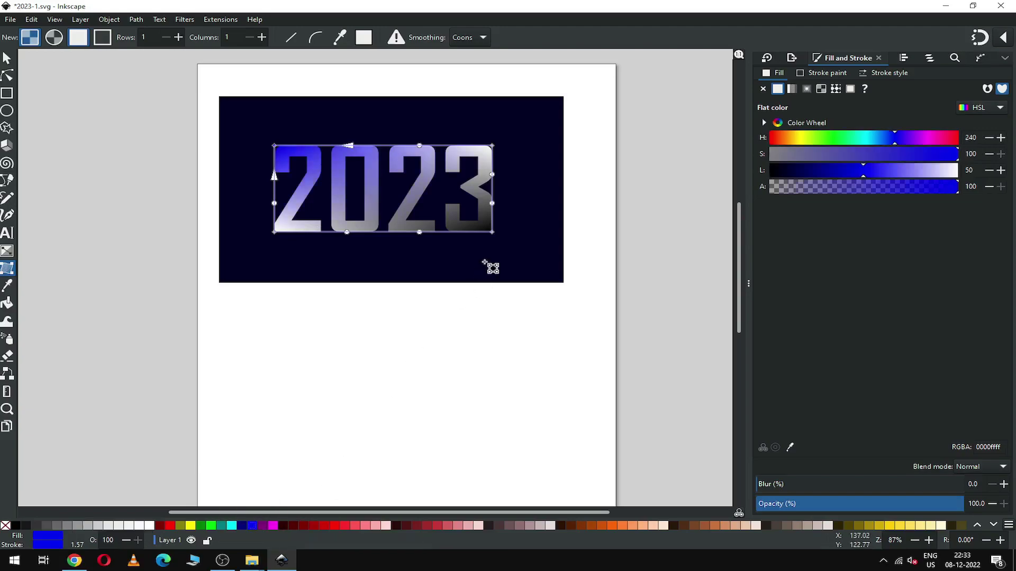
left_click(492, 232)
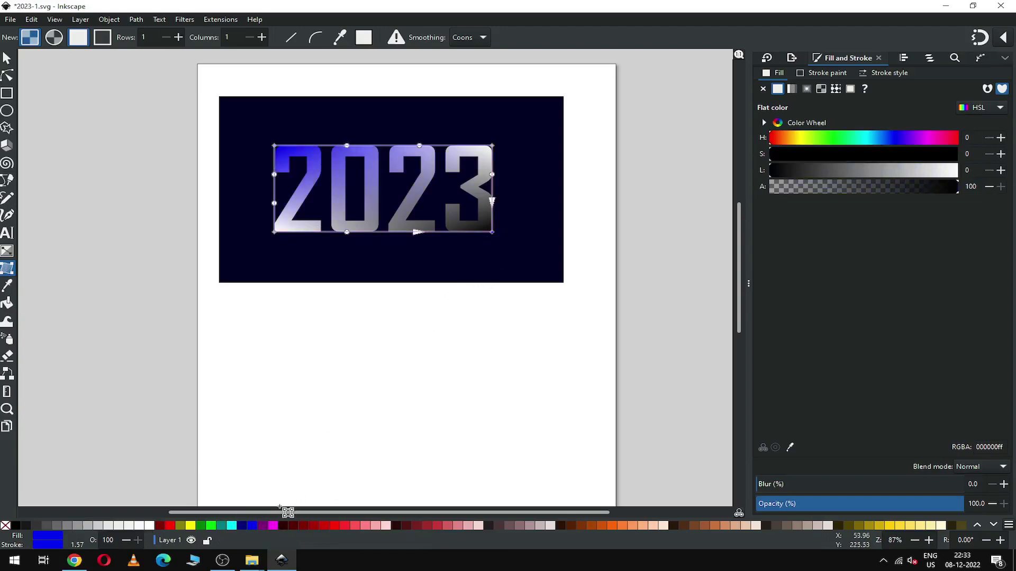
left_click(273, 526)
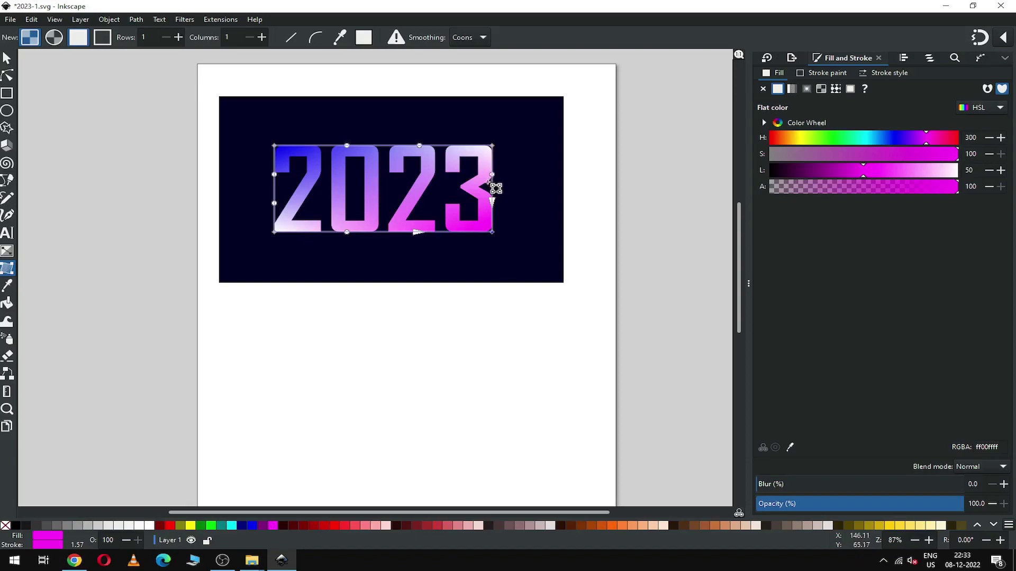
Divide the gradient mesh on the 2023 path with a horizontal line at mid-height, and deselect the path.
double_click(274, 189)
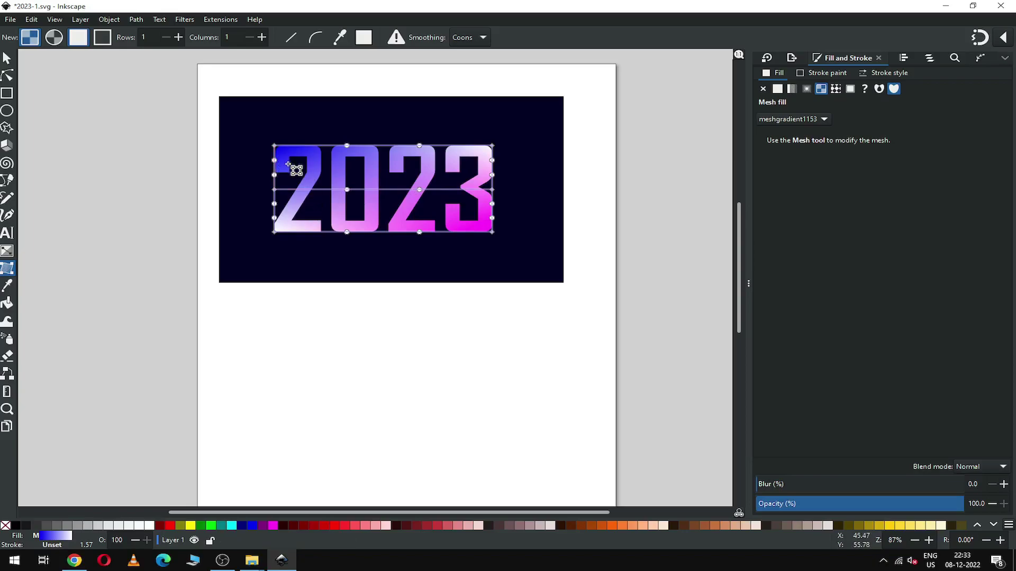
left_click(7, 58)
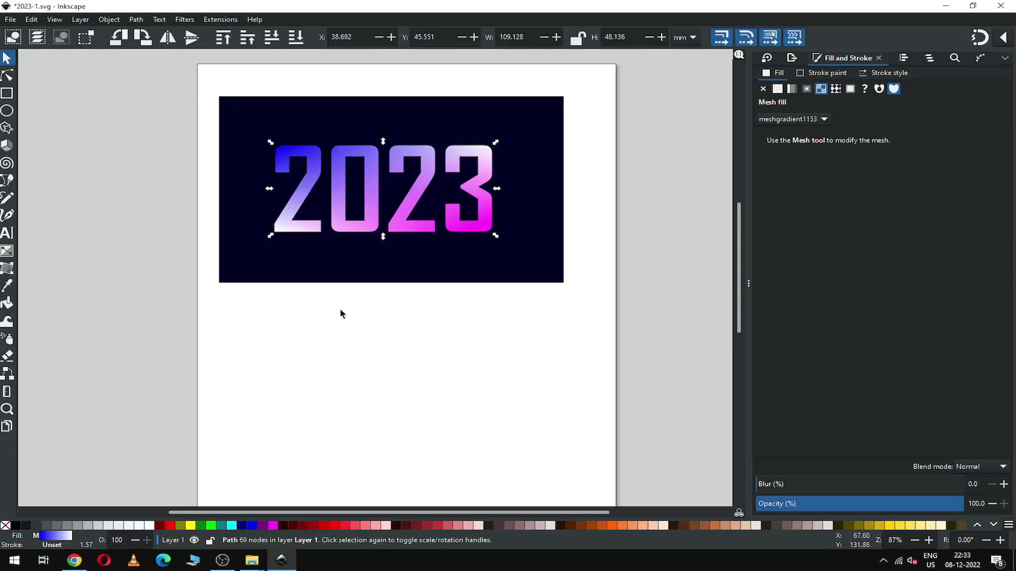
left_click(342, 312)
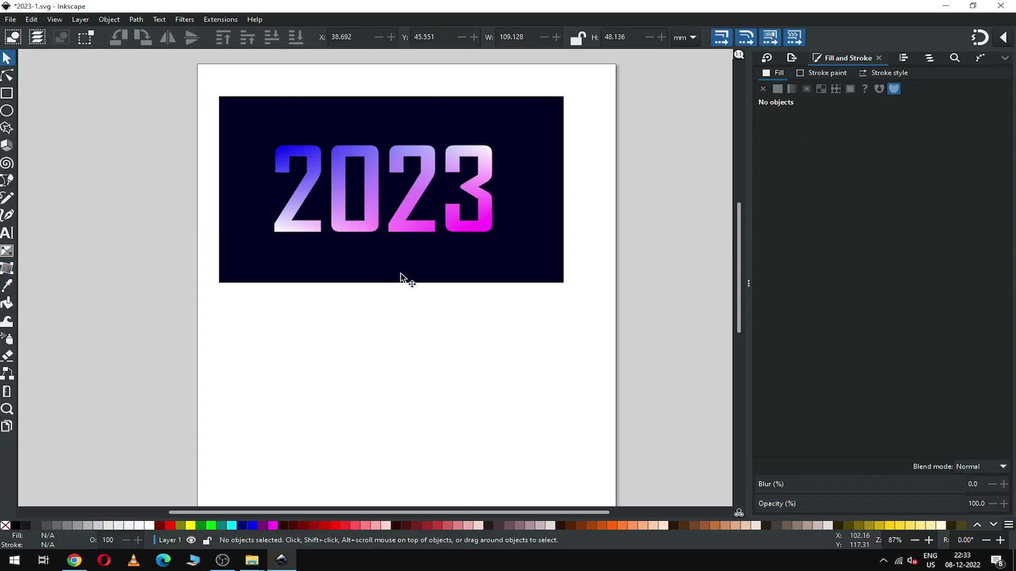
Apply a 27.5% blur to the gradient-filled 2023 path, and deselect it.
left_click(405, 224)
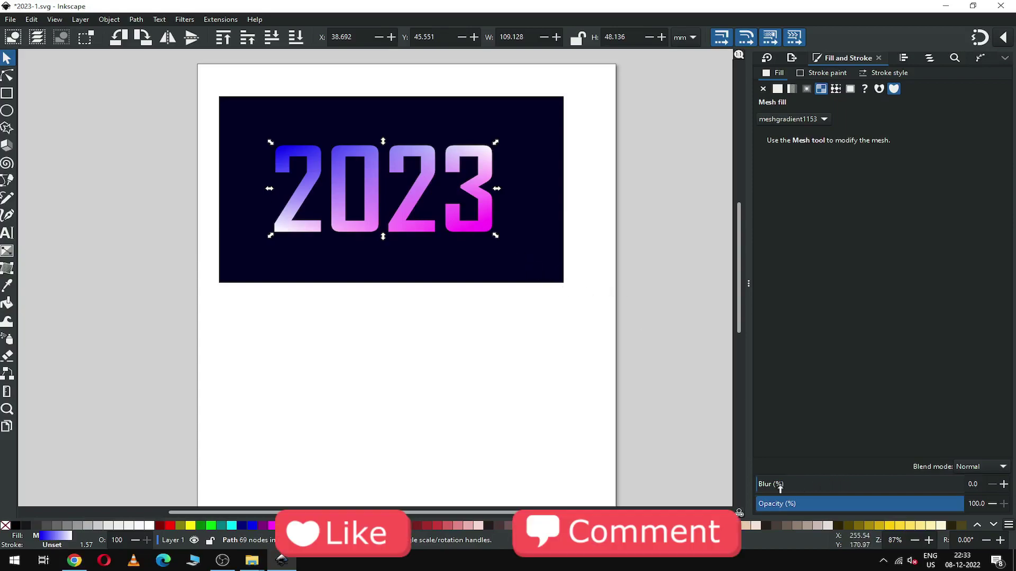
left_click_drag(769, 484, 812, 484)
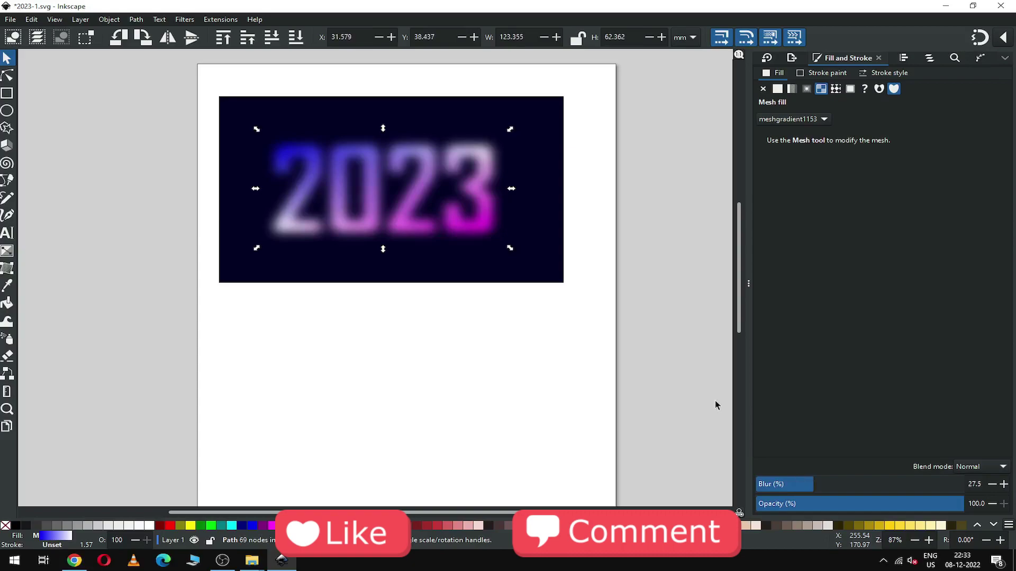
left_click(503, 334)
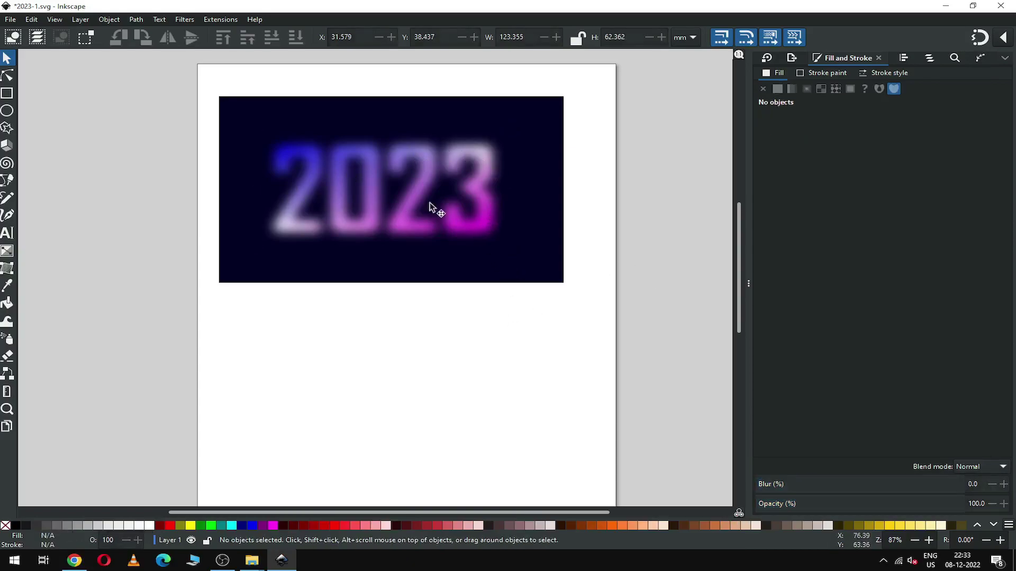
Duplicate the blurred 2023 path twice in place so the glow copies stack on each other.
left_click(401, 220)
right_click(401, 222)
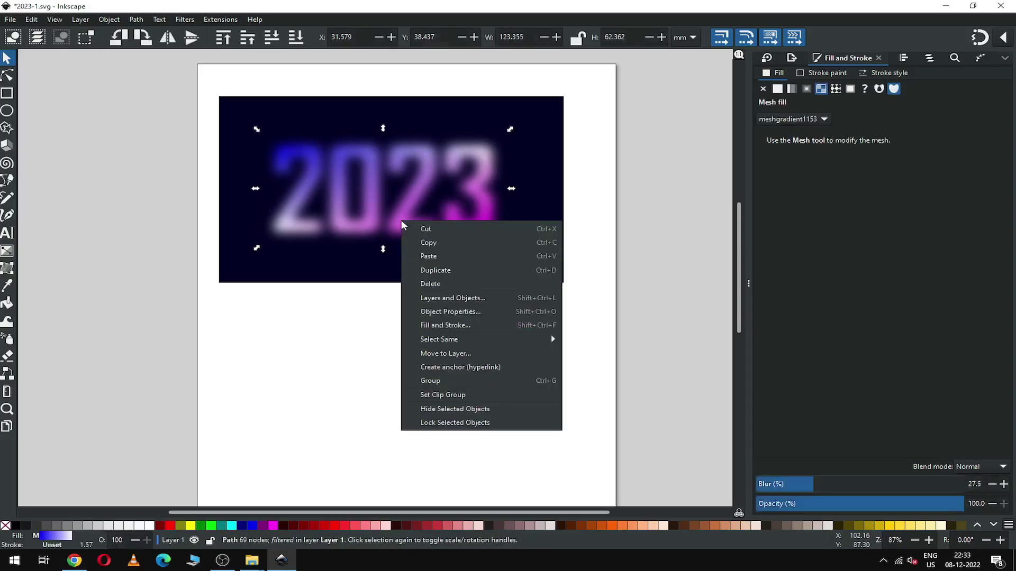
left_click(431, 270)
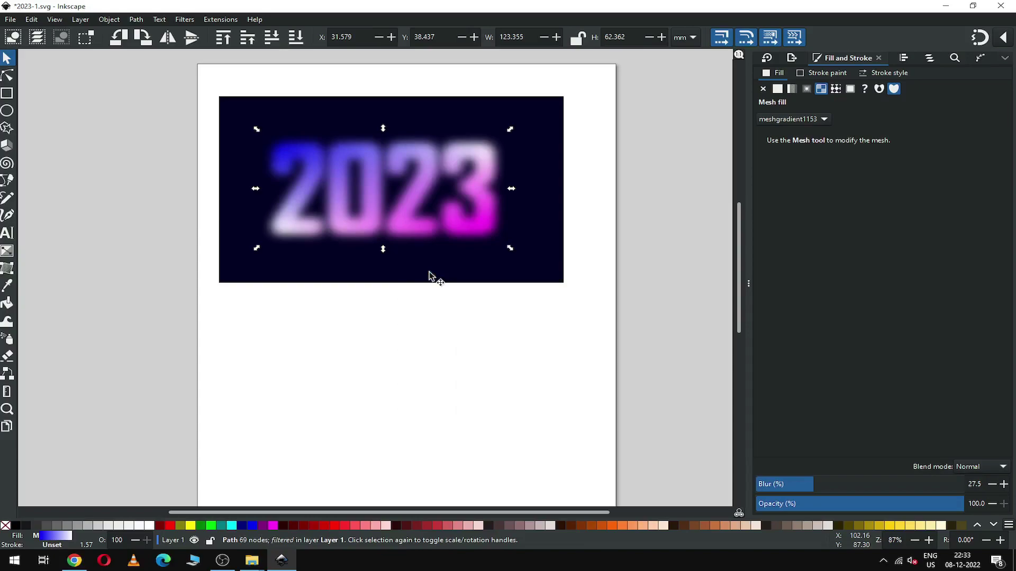
left_click(439, 366)
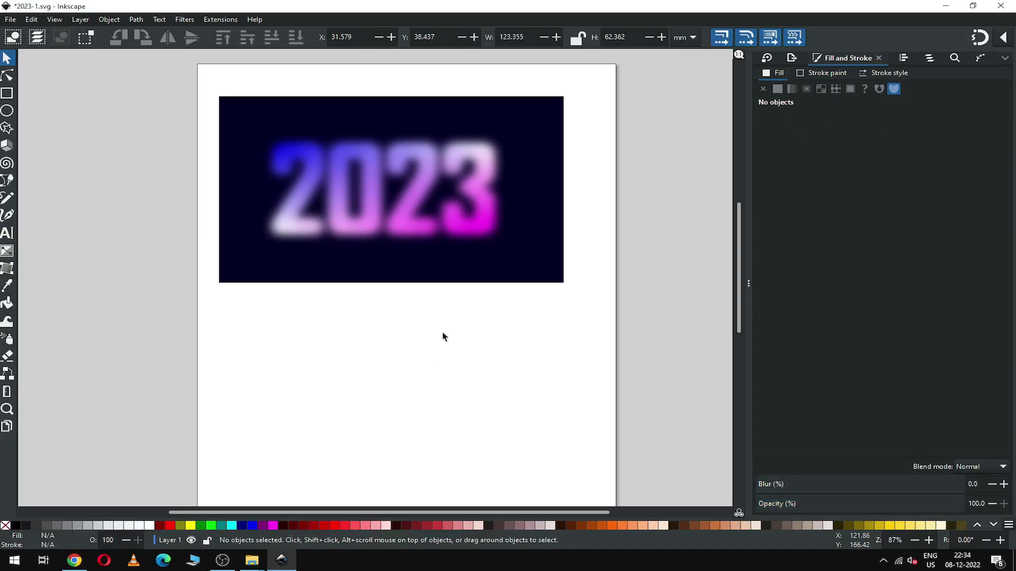
left_click(369, 231)
right_click(370, 231)
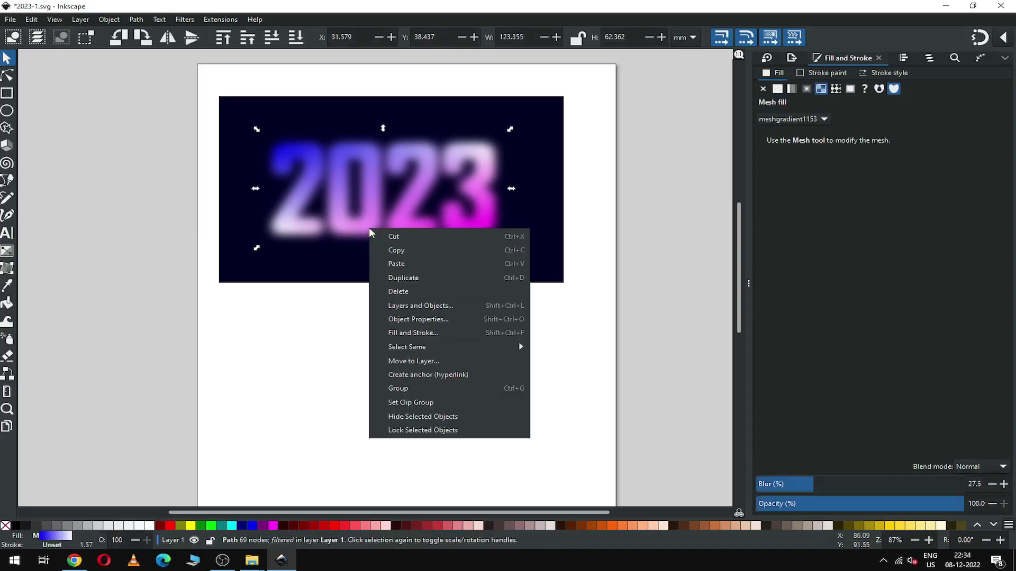
left_click(394, 278)
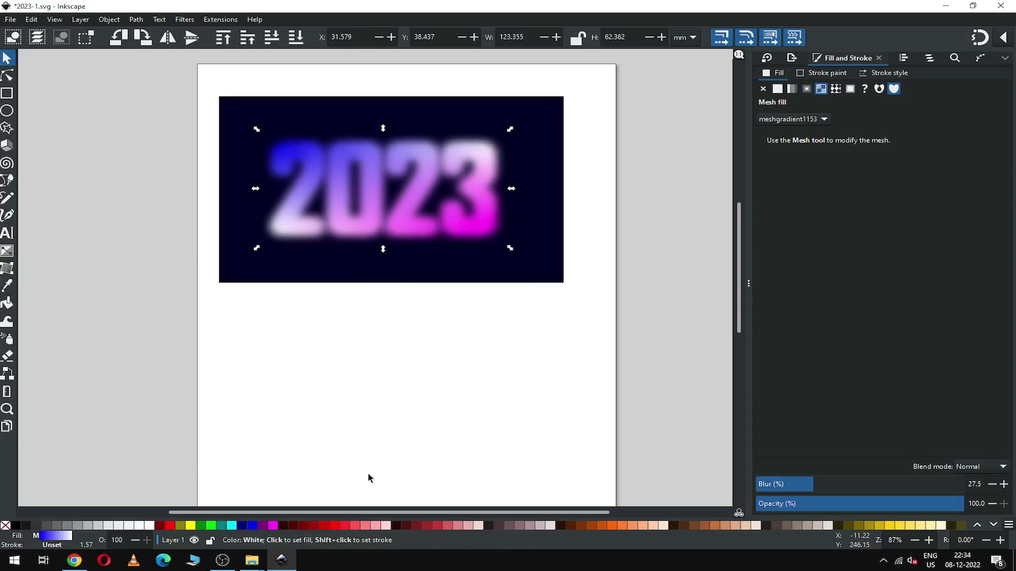
Set the blur of the topmost 2023 copy to 0 and fill it with white.
left_click_drag(796, 484, 756, 484)
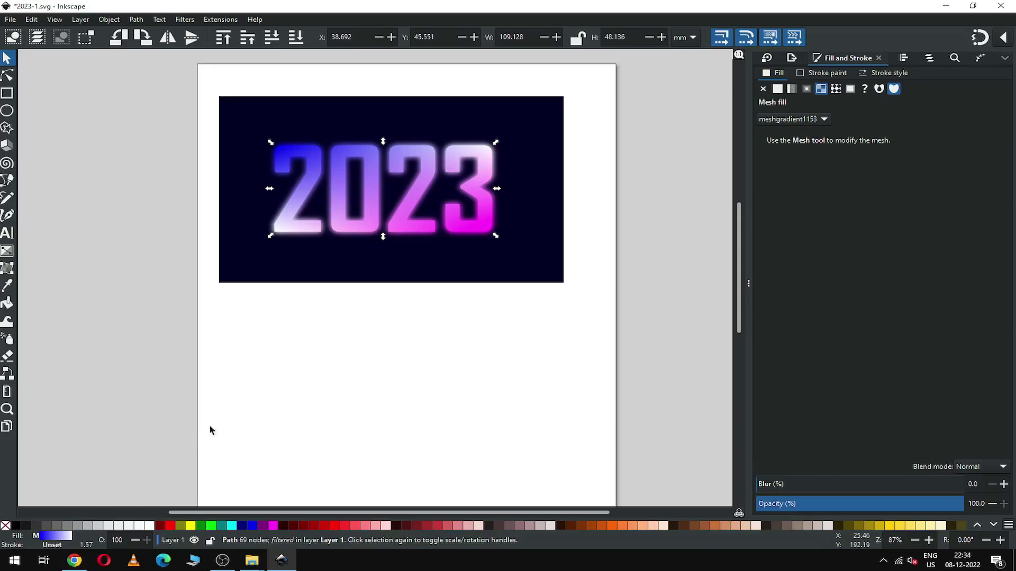
left_click(150, 525)
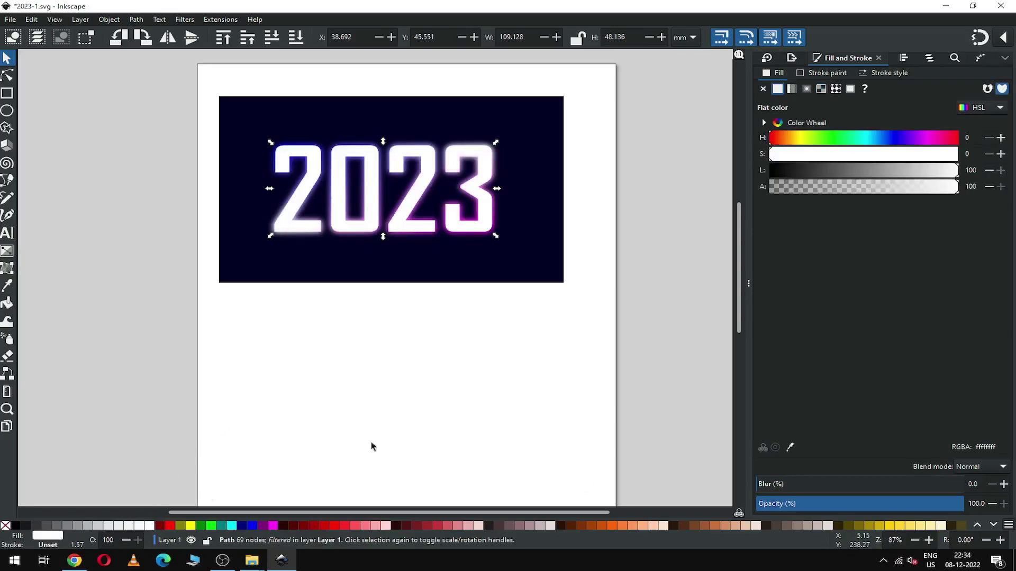
left_click(447, 341)
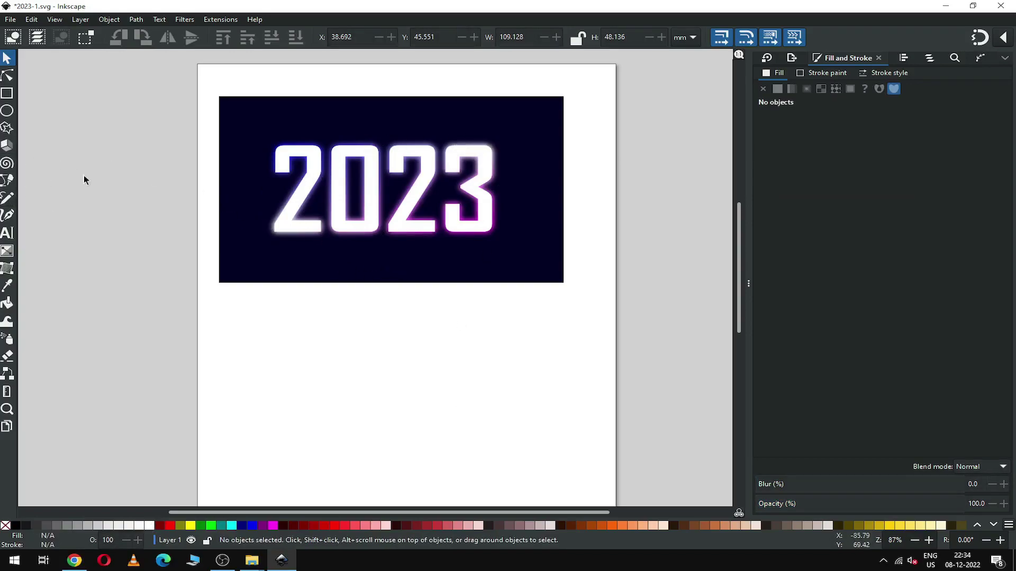
Move all three stacked 2023 paths straight down about 105 mm onto the white page below the navy rectangle.
key("z")
left_click_drag(204, 124, 587, 277)
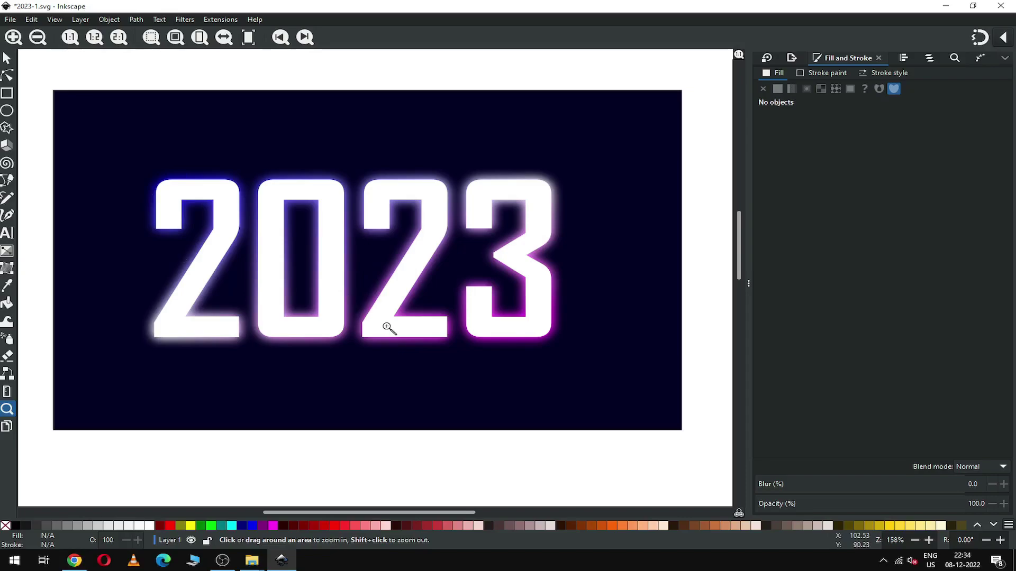
key("minus")
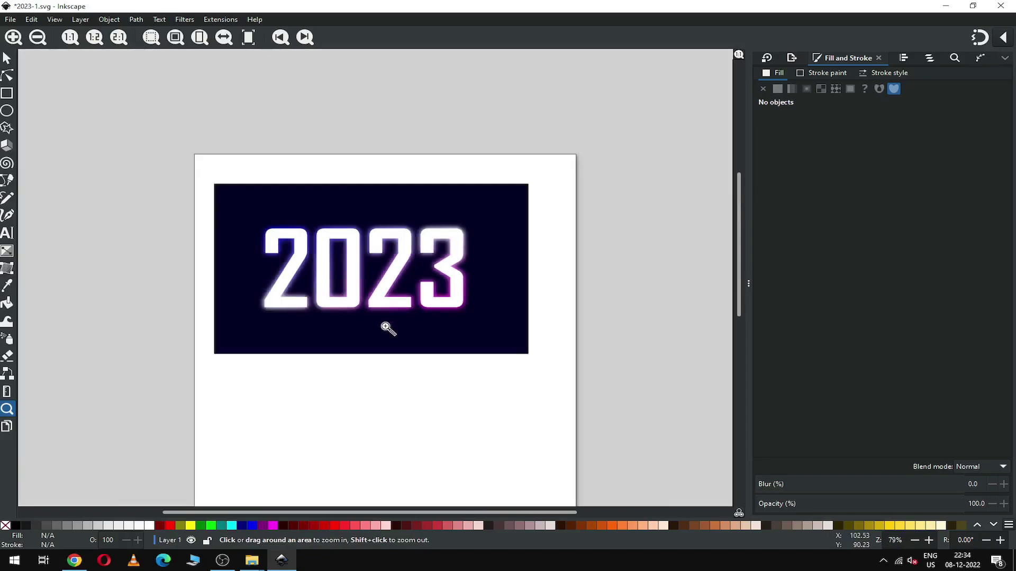
left_click(8, 58)
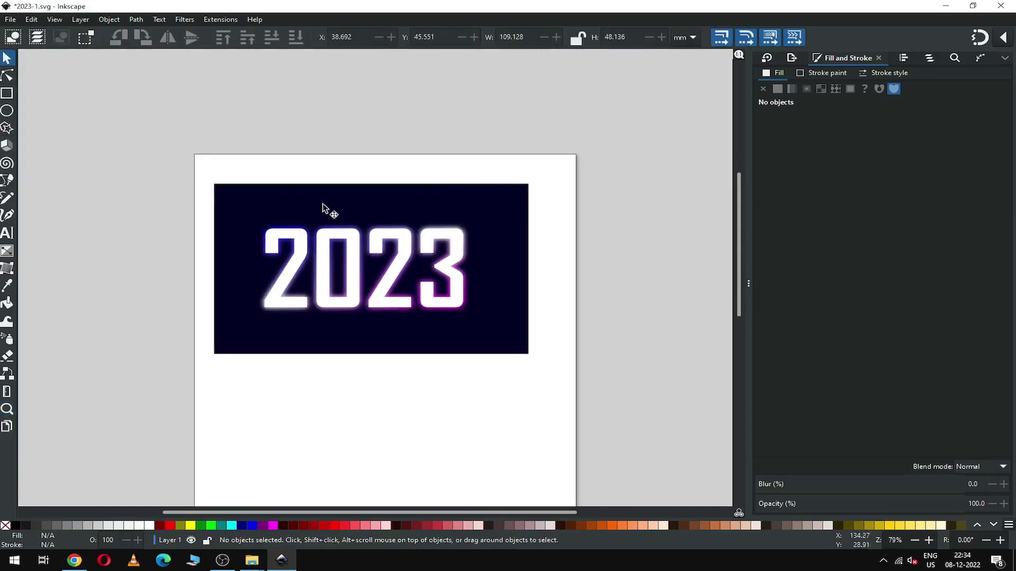
left_click_drag(169, 204, 529, 339)
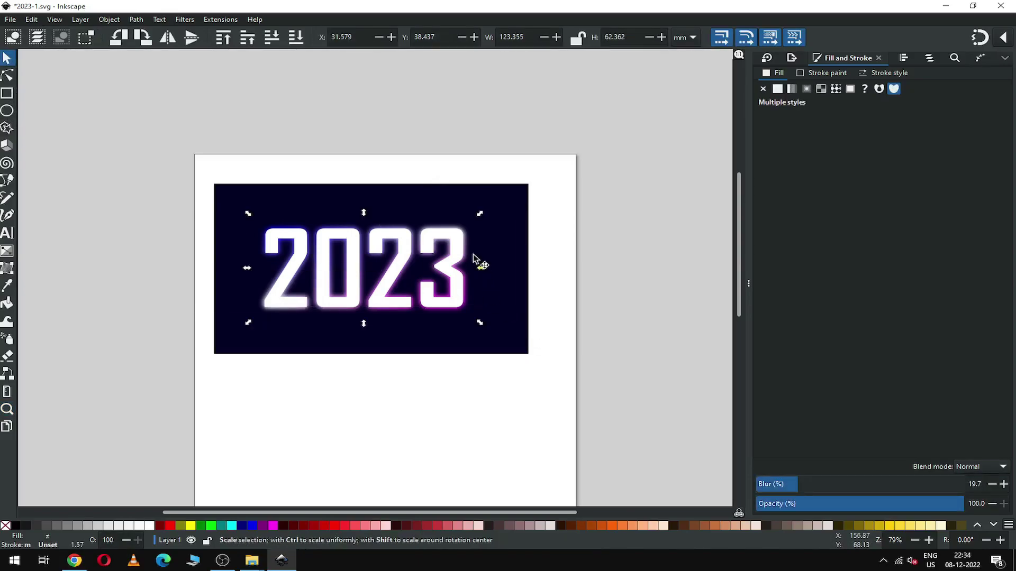
left_click_drag(468, 249, 468, 419)
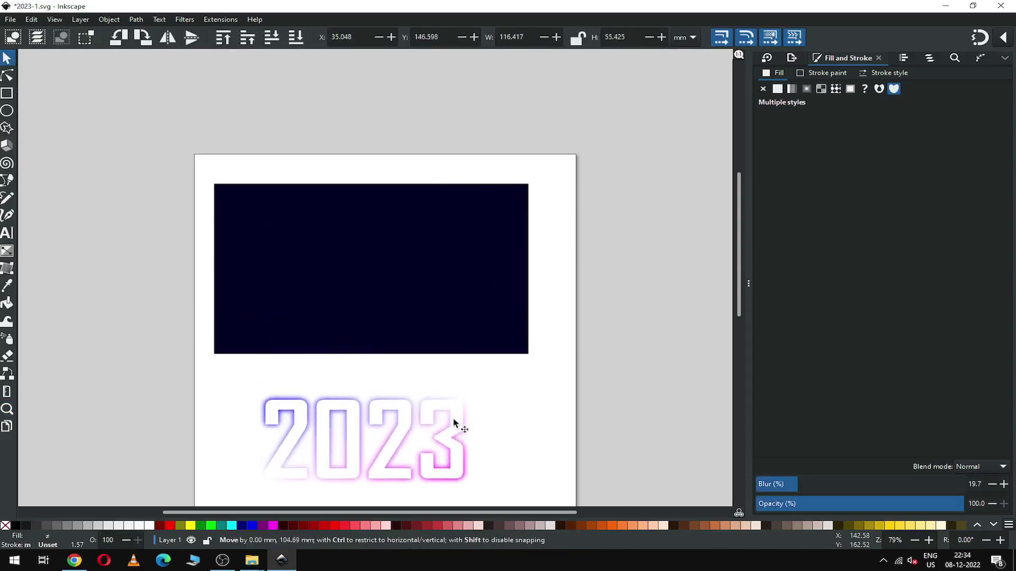
scroll(735, 275, "down", 5)
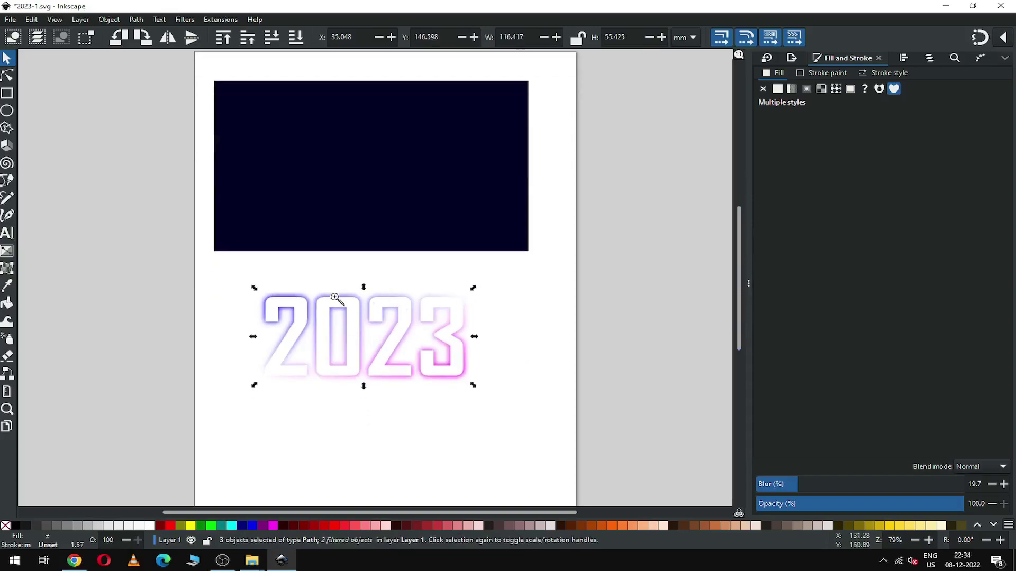
key("z")
left_click_drag(205, 276, 507, 415)
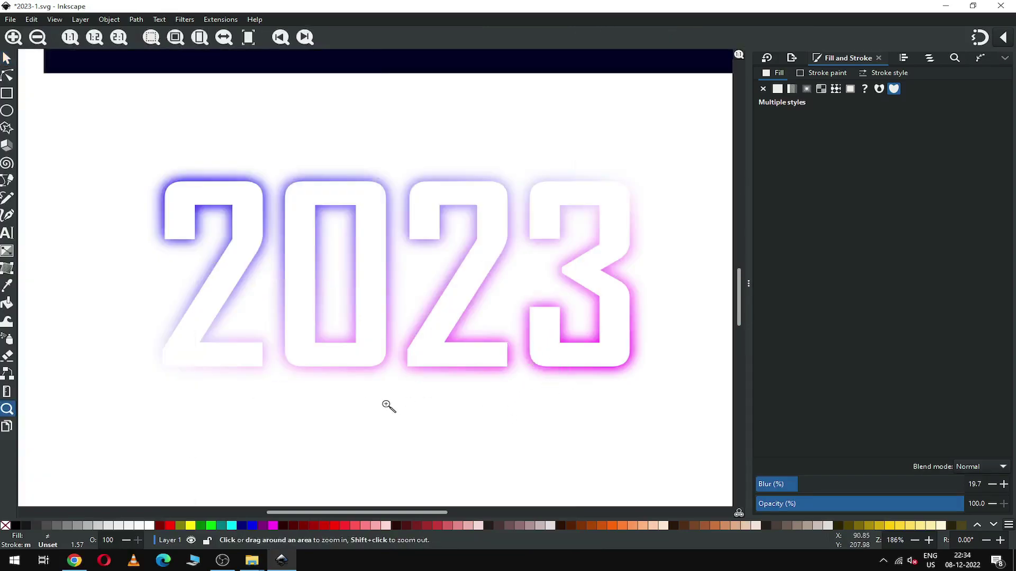
Draw a dark red rectangle about 119 by 153 mm above the black 2023 shape, and convert it to a path.
key("r")
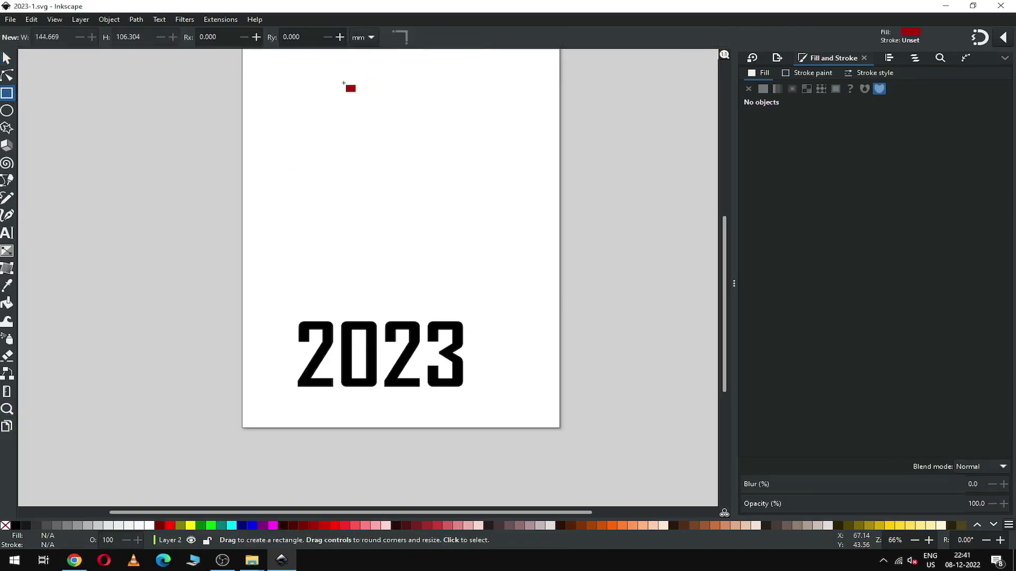
mouse_move(343, 83)
left_mouse_down()
mouse_move(469, 247)
mouse_move(523, 290)
left_mouse_up()
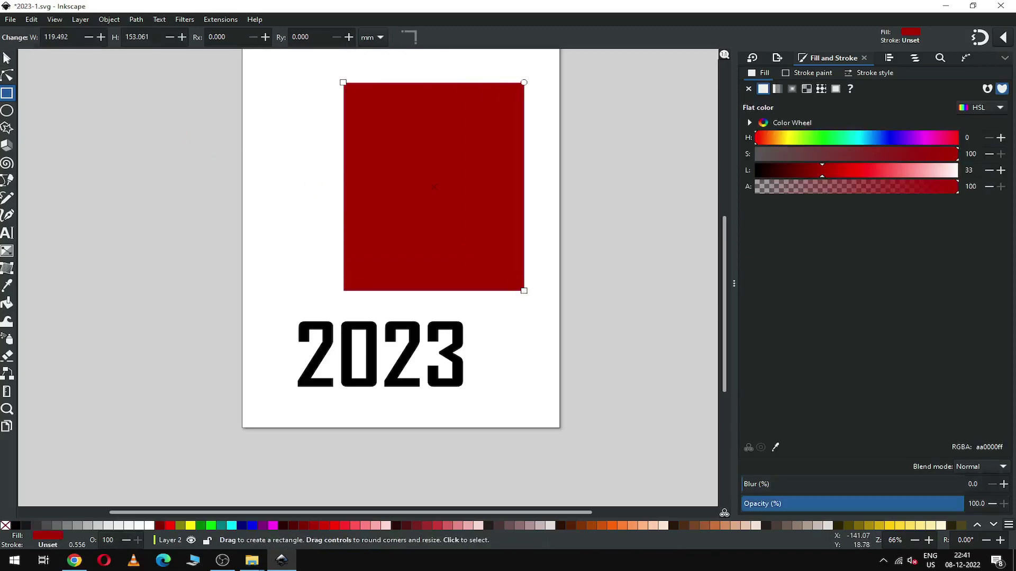
key("s")
left_click(136, 20)
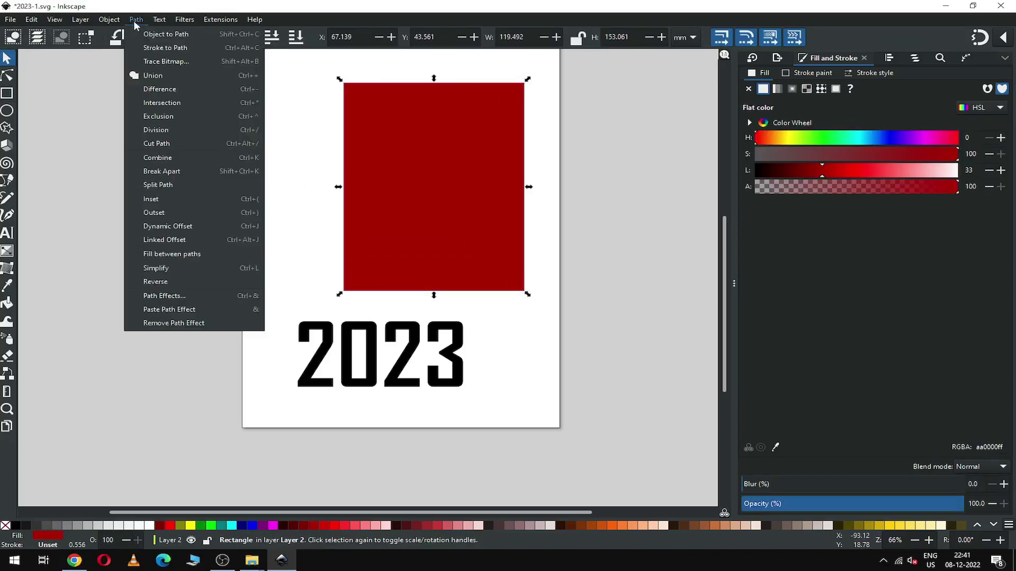
left_click(149, 35)
Add four nodes spaced along the left edge of the red rectangle.
left_click(8, 75)
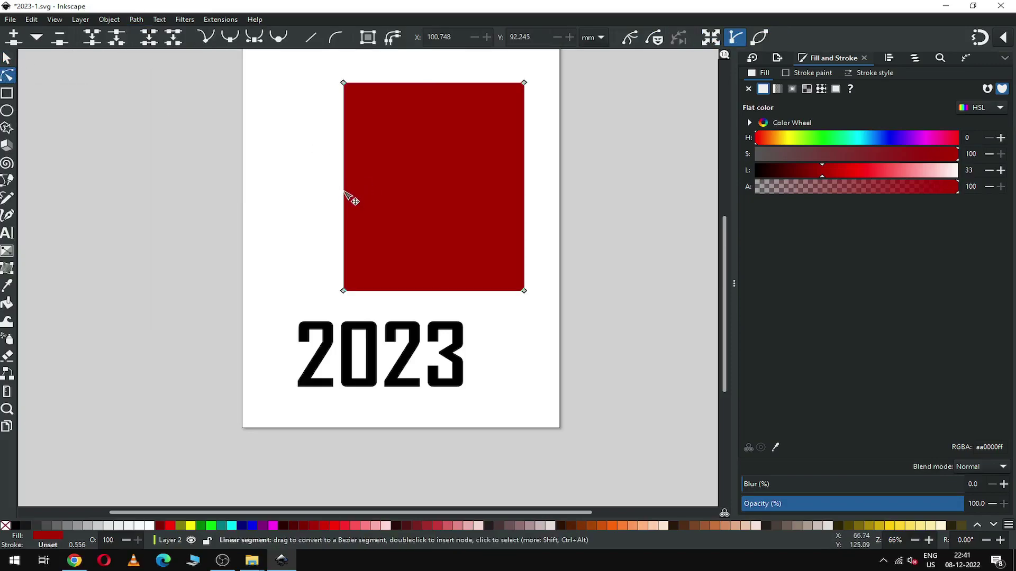
double_click(344, 189)
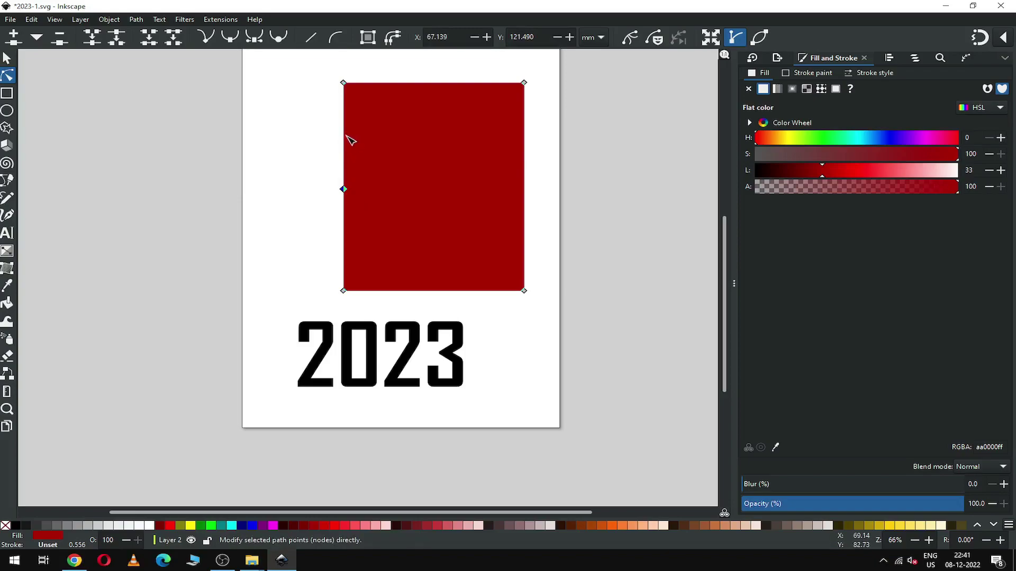
double_click(345, 137)
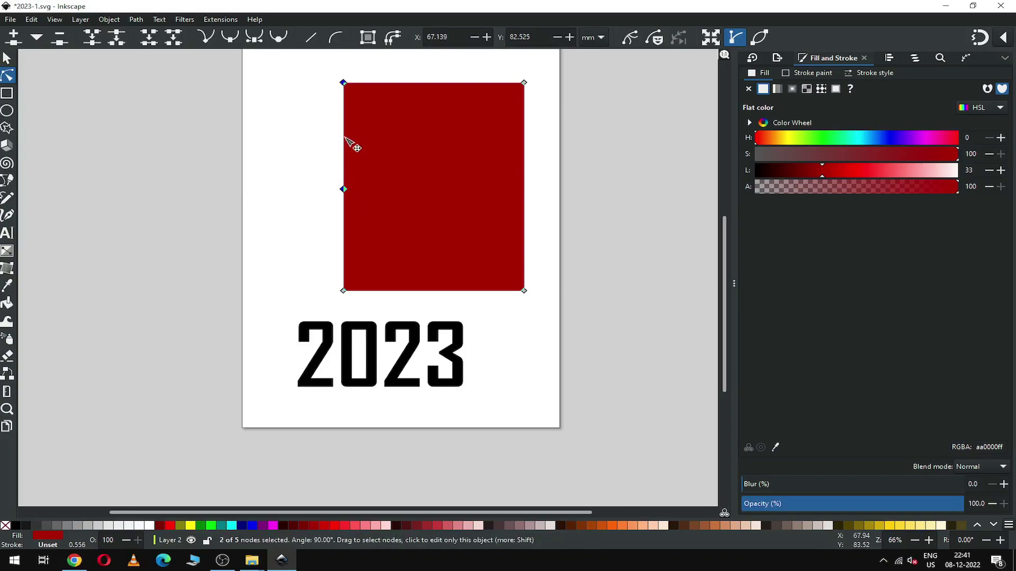
double_click(344, 246)
double_click(344, 214)
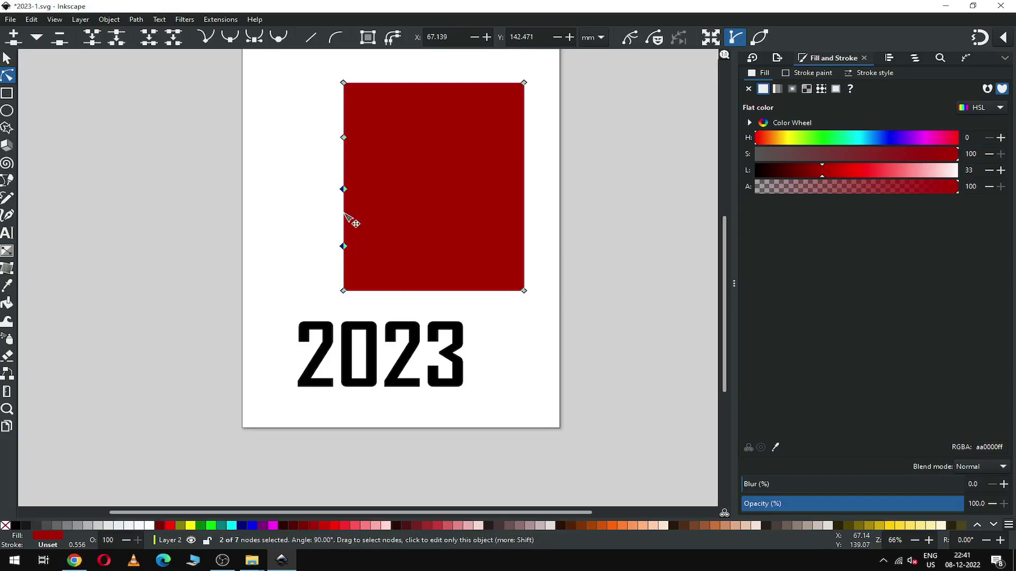
Shape the red rectangle's left edge into a zigzag by adding three more nodes and pulling alternate nodes inward about 15 to 18 mm.
left_click_drag(345, 215, 367, 220)
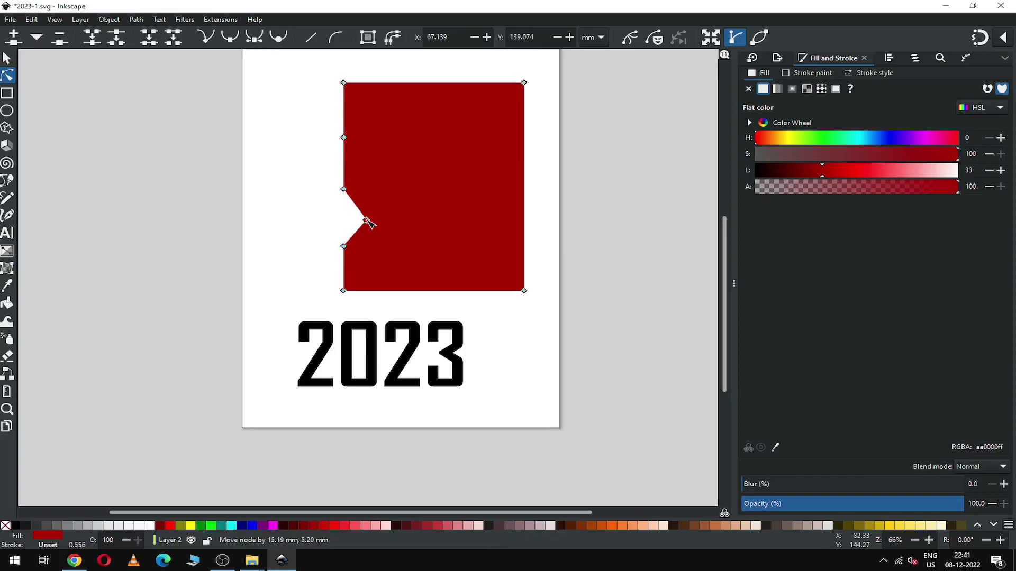
double_click(344, 268)
left_click_drag(344, 268, 372, 271)
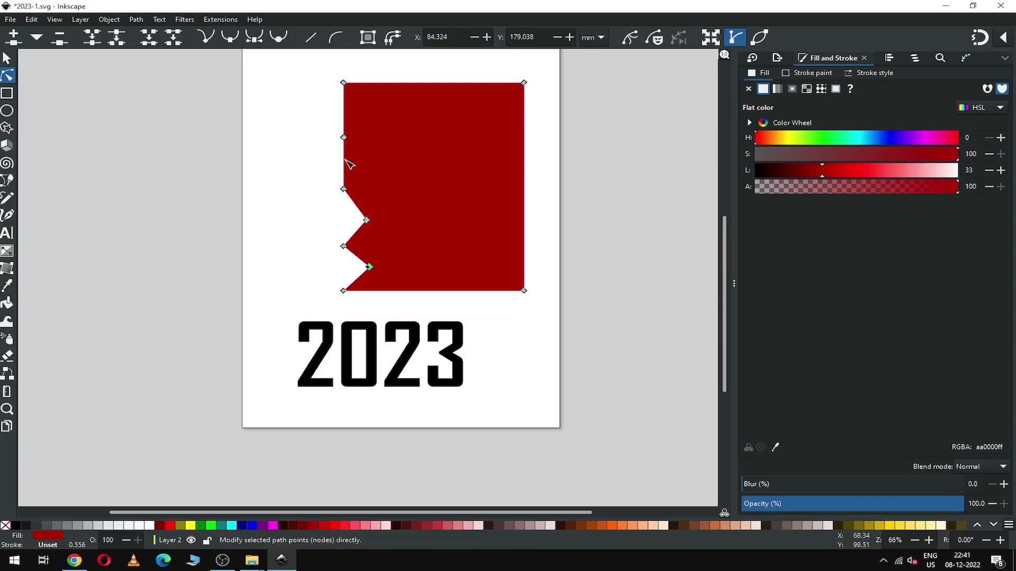
left_click(345, 161)
double_click(345, 161)
left_click_drag(345, 161, 373, 162)
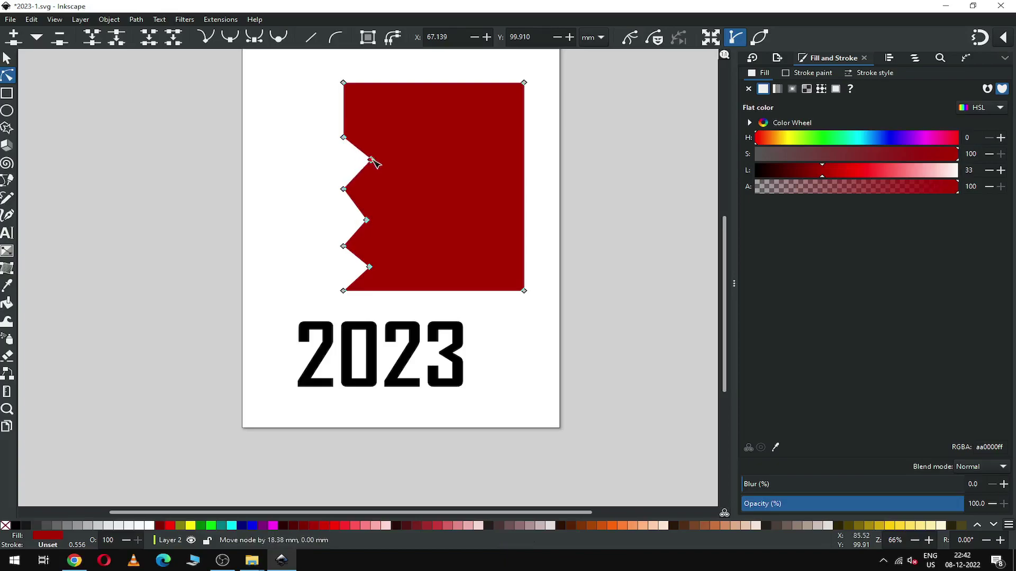
double_click(344, 107)
left_click_drag(344, 108, 436, 273)
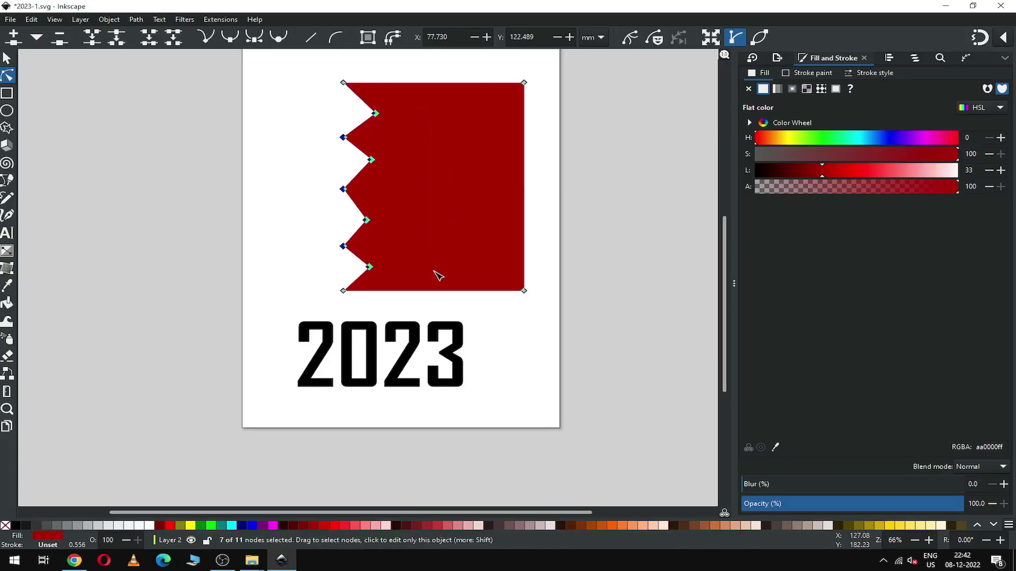
Smooth the seven zigzag nodes into a wave, and shift its four inner nodes outward about 4 mm.
left_click(229, 38)
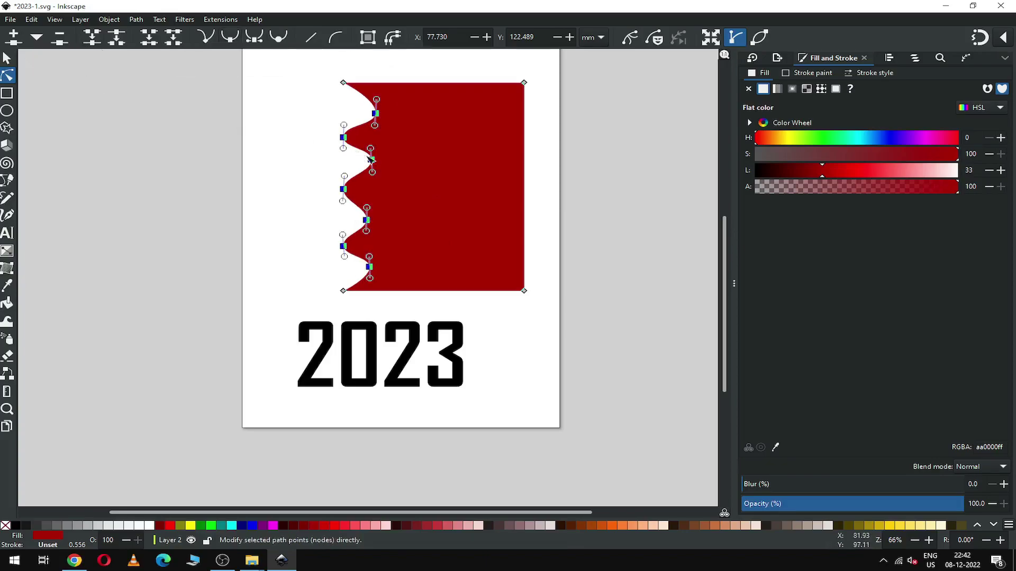
left_click(316, 160)
left_click_drag(398, 102, 365, 280)
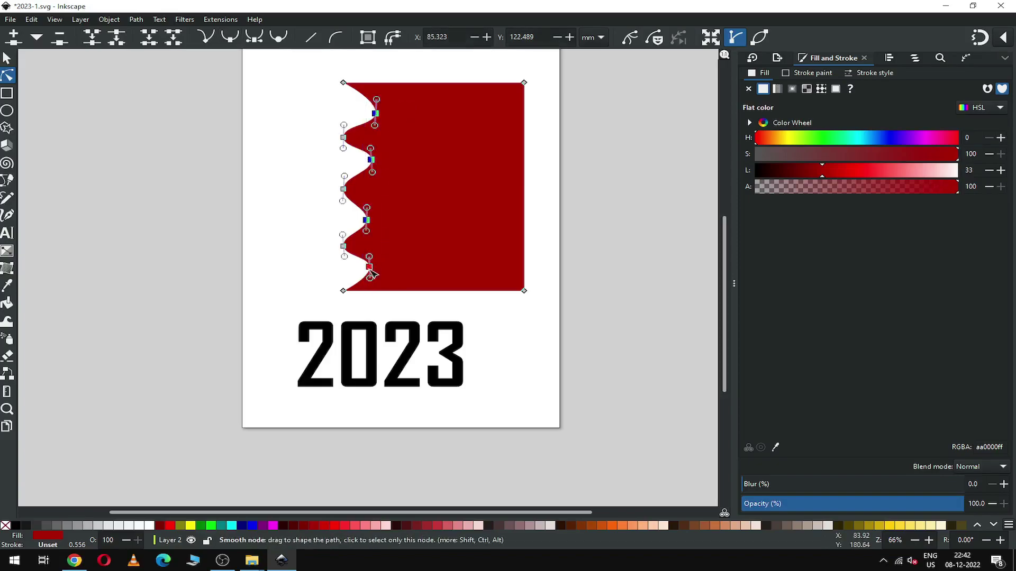
left_click_drag(369, 273, 365, 273)
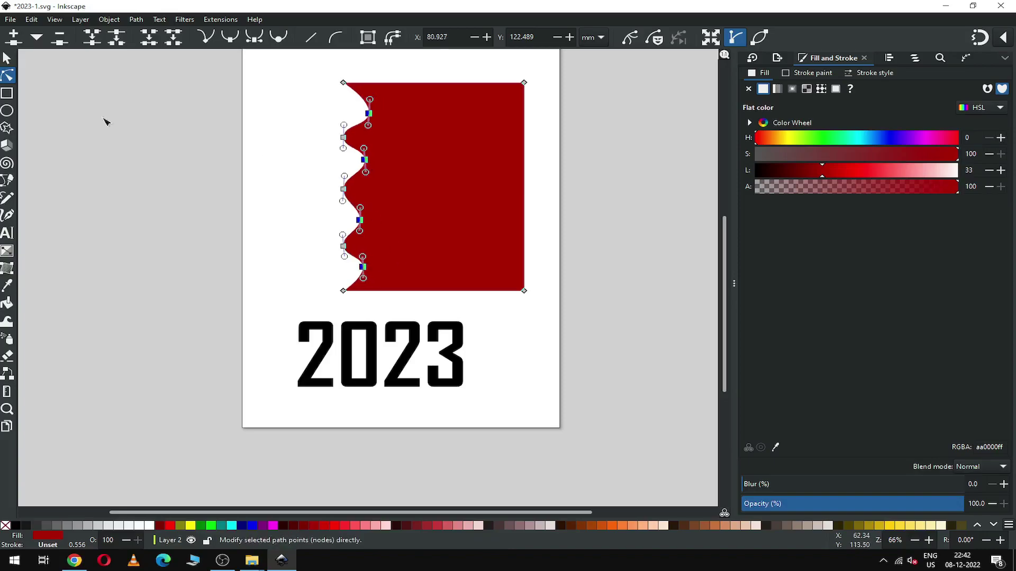
Rotate the wavy-edged red shape counterclockwise until its wavy edge runs diagonally, and shift it slightly up and left.
key("s")
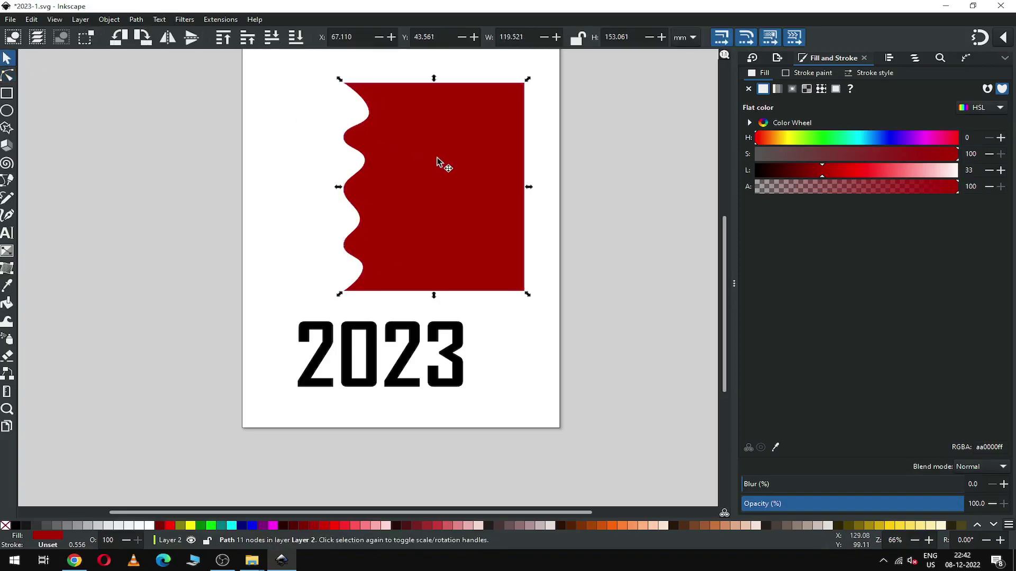
left_click(514, 102)
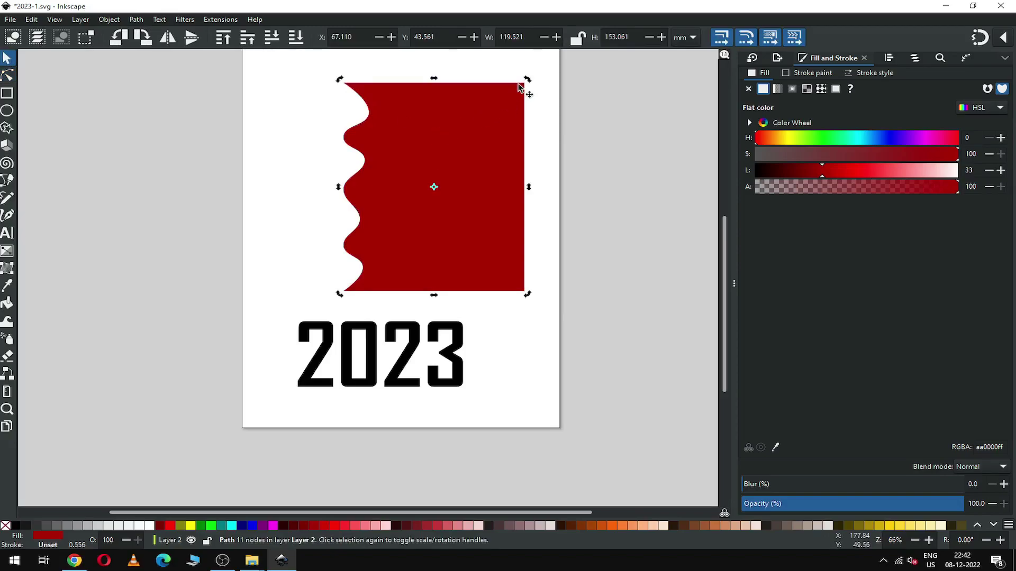
left_click_drag(527, 81, 421, 81)
left_click_drag(472, 191, 446, 176)
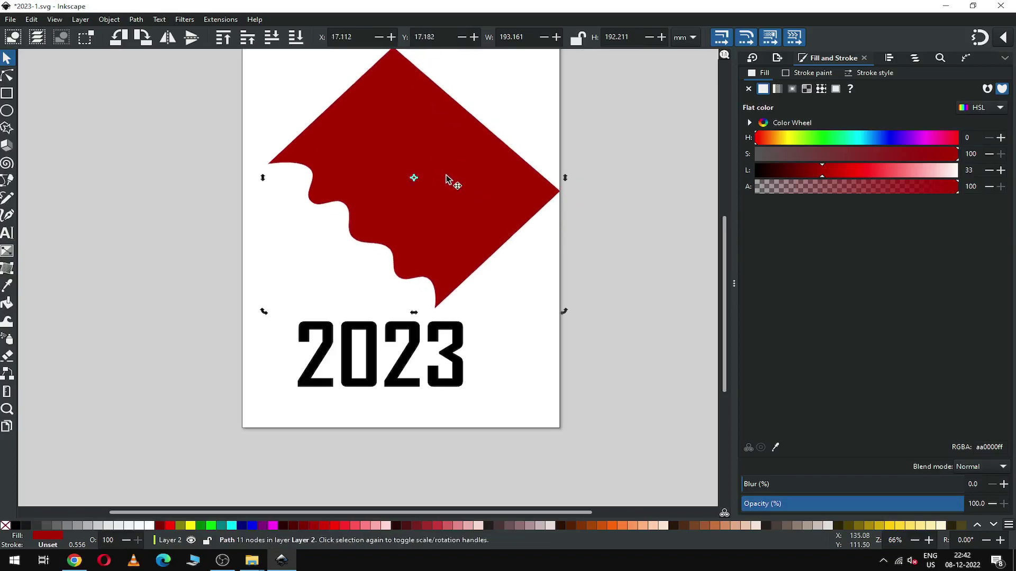
Add a node partway along the red shape's upper right edge, and delete its topmost corner node.
left_click(9, 77)
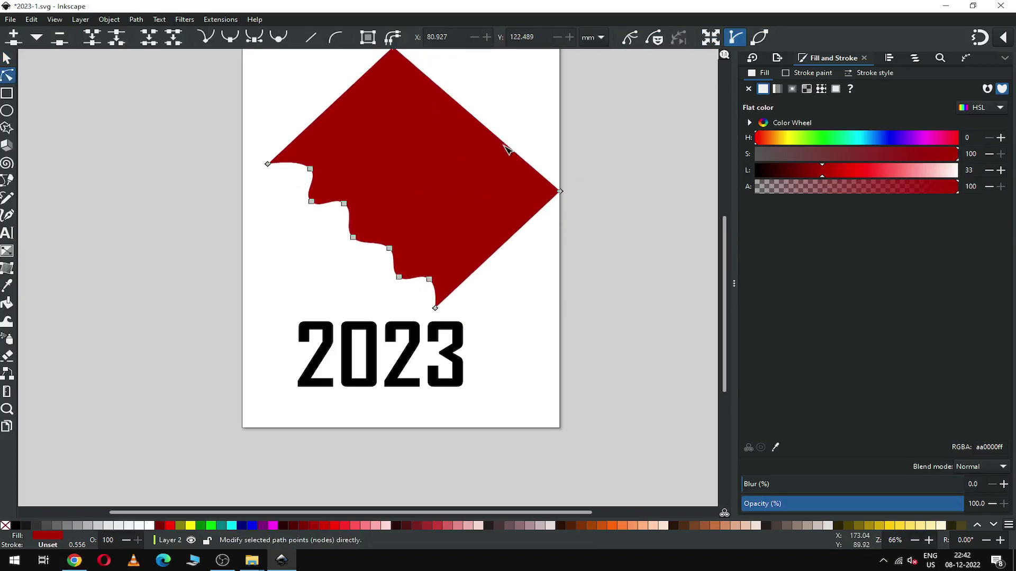
double_click(498, 139)
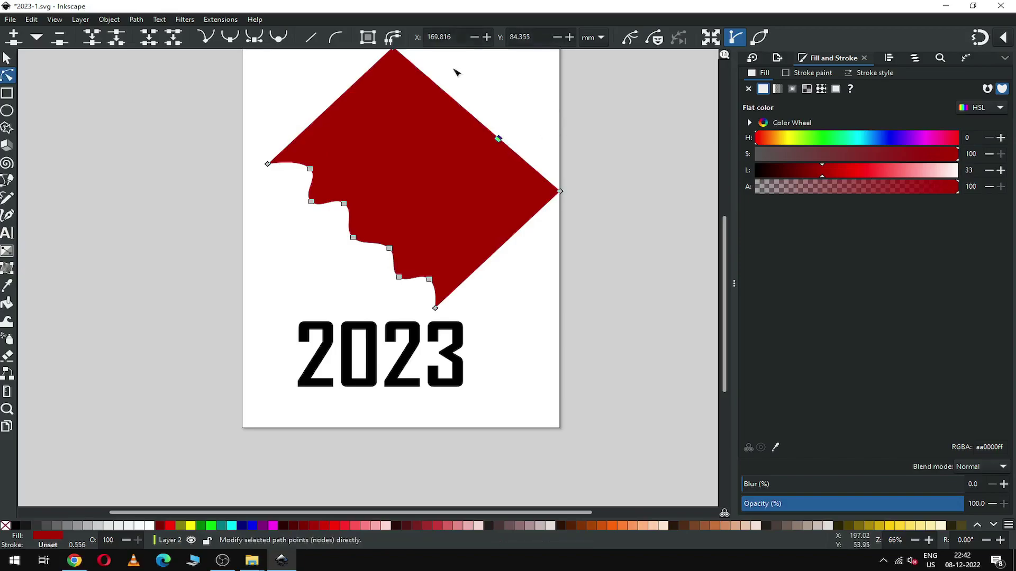
left_click_drag(725, 258, 723, 245)
left_click_drag(361, 61, 460, 91)
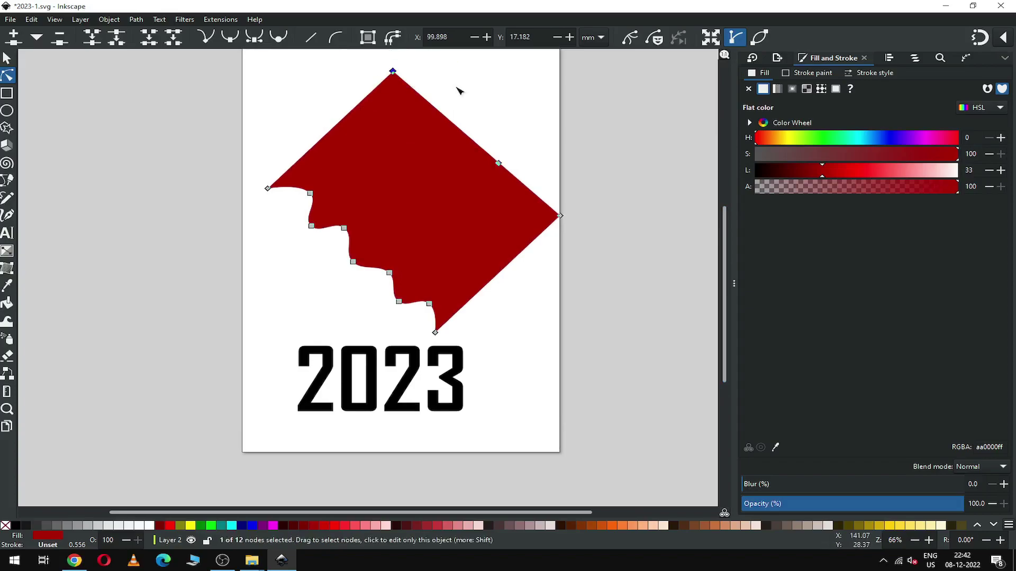
key("shift+s")
Raise the shape's left corner node to about Y 86.6 mm, and adjust the curve handles so the top edge runs nearly straight and horizontal.
left_click_drag(380, 75, 353, 162)
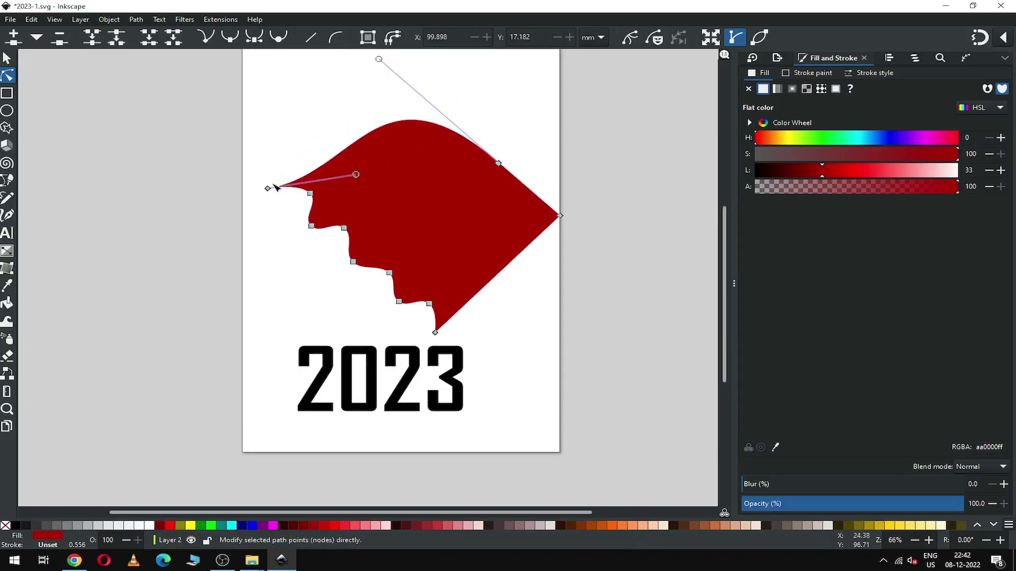
left_click_drag(268, 189, 267, 167)
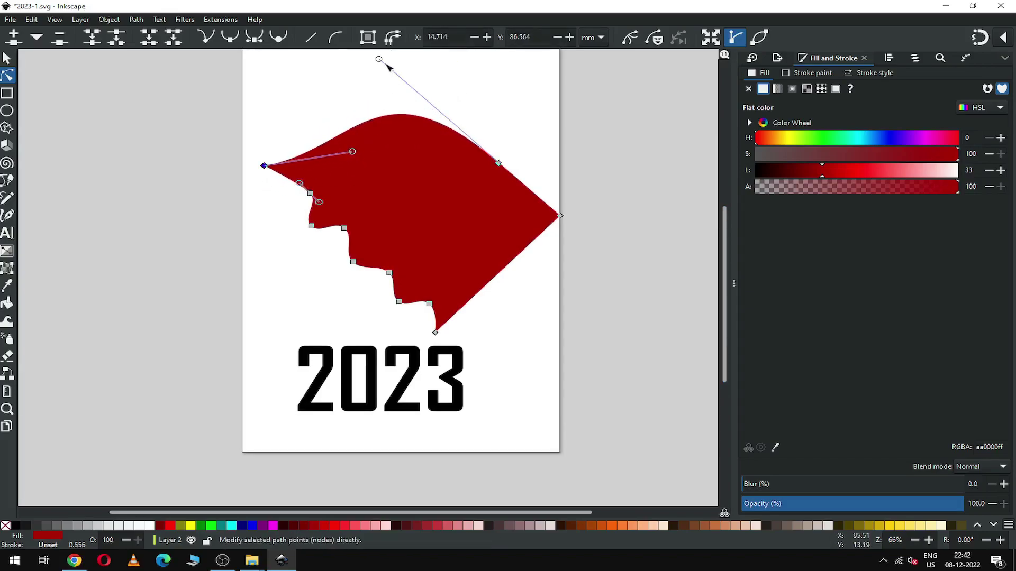
left_click_drag(379, 58, 453, 167)
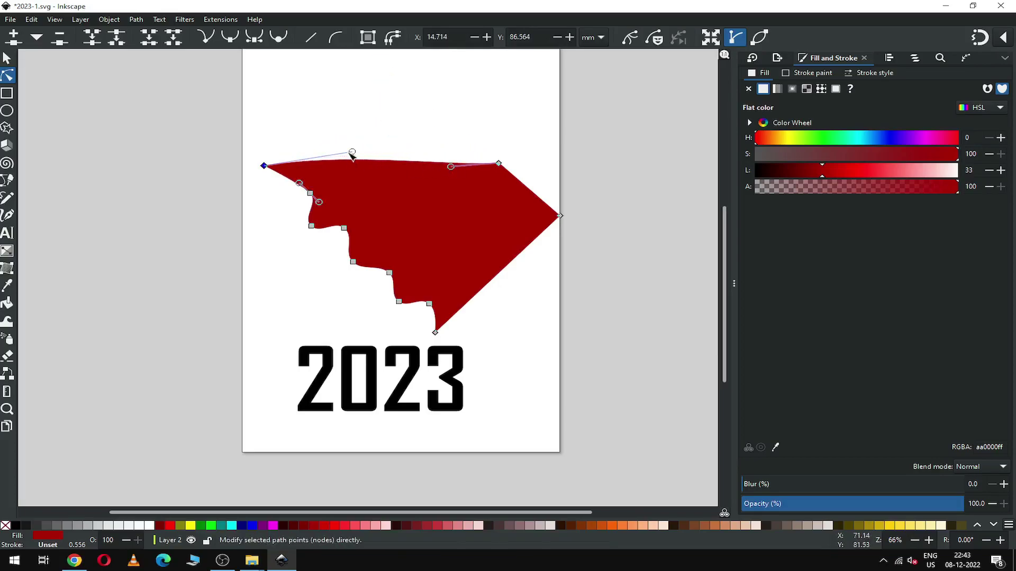
left_click_drag(352, 152, 364, 165)
left_click_drag(452, 168, 375, 165)
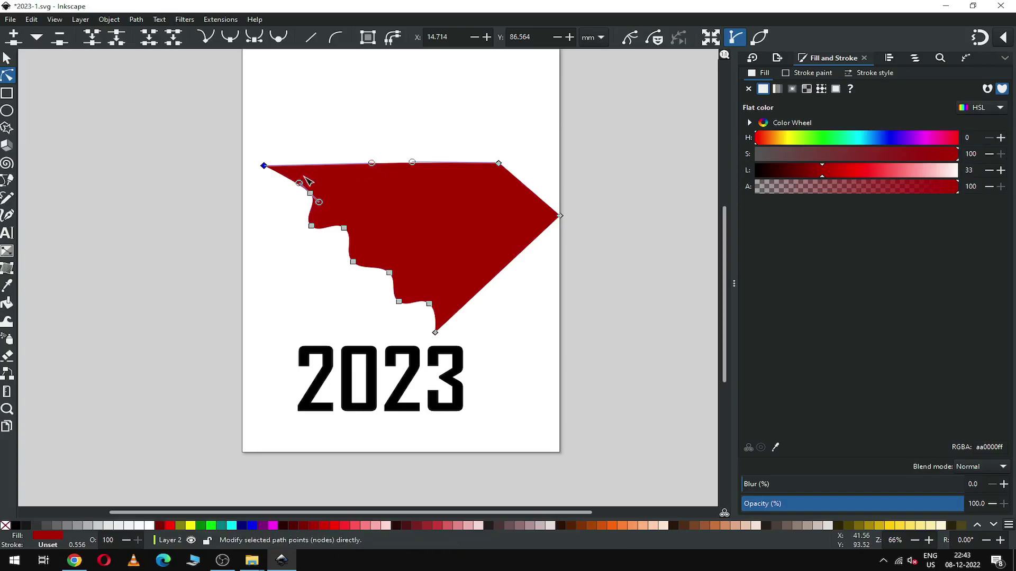
left_click(281, 232)
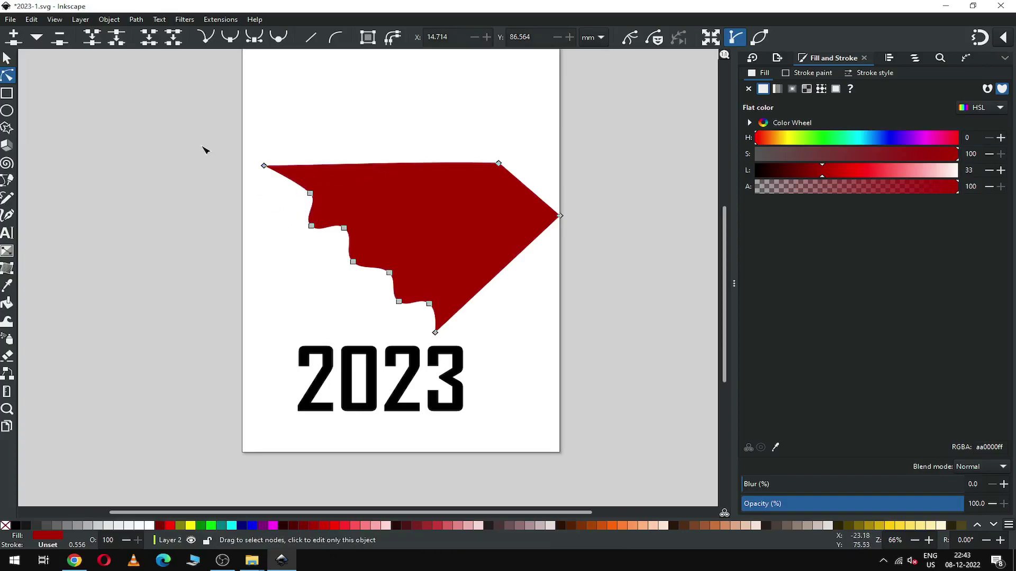
Move the red shape up and left, and overlay a duplicate filled with olive #808000, offset about 4 mm upward.
left_click(8, 61)
left_click_drag(419, 197, 370, 156)
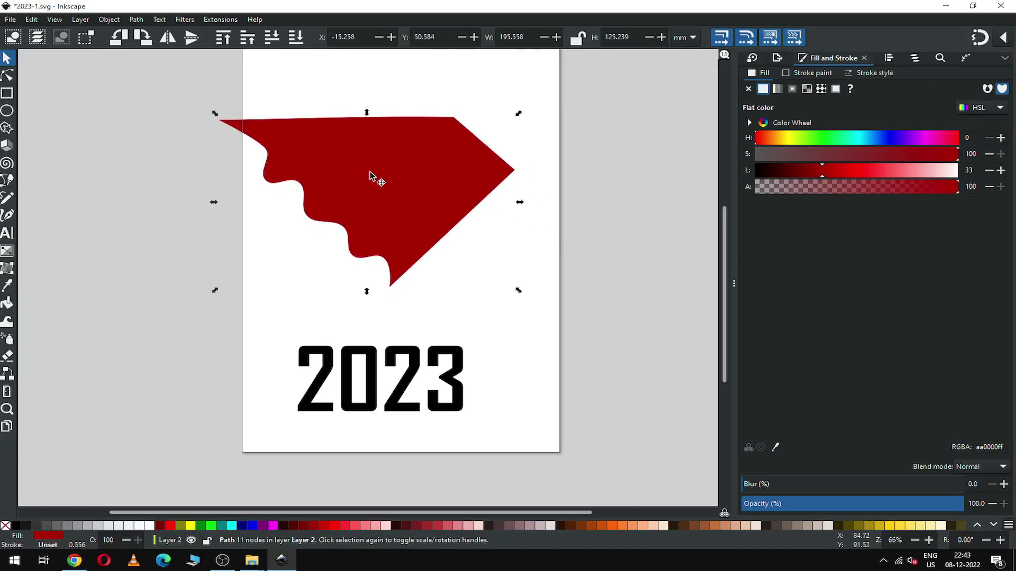
right_click(371, 174)
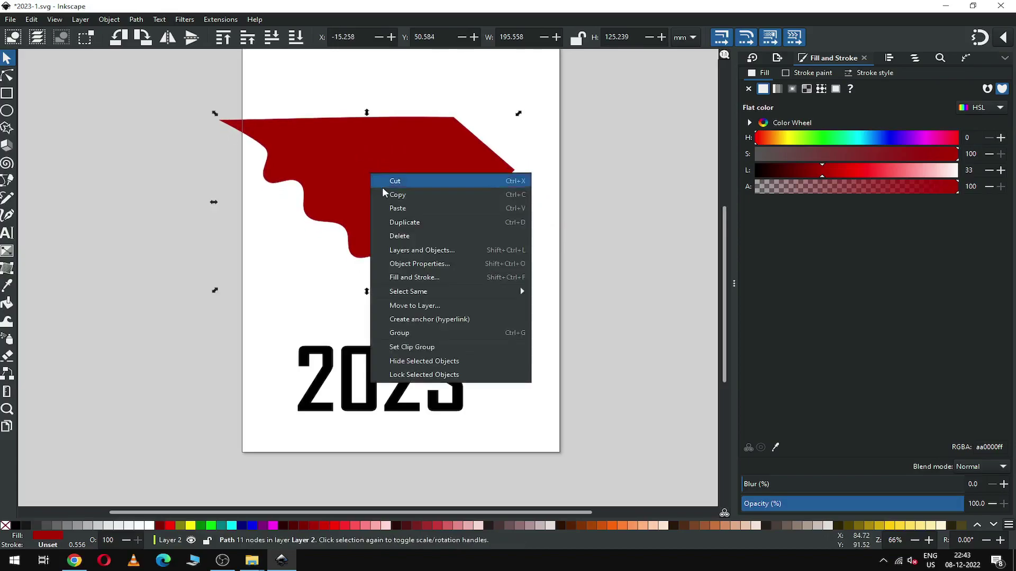
left_click(405, 223)
left_click(179, 525)
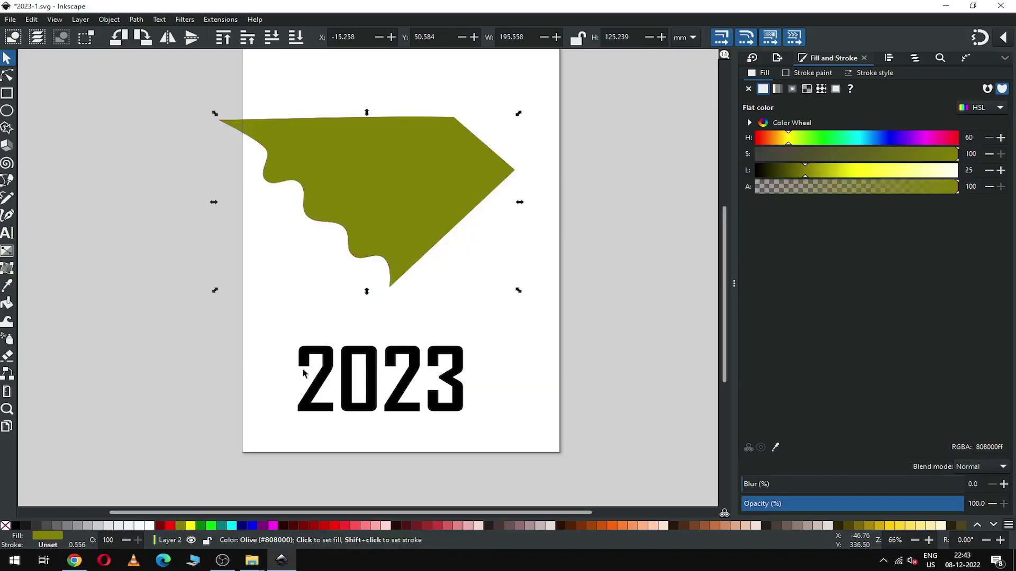
left_click_drag(355, 205, 352, 197)
Duplicate the olive and red pair six times, spacing the copies toward the right in an overlapping row of seven.
left_click(164, 117)
left_click_drag(164, 93, 603, 301)
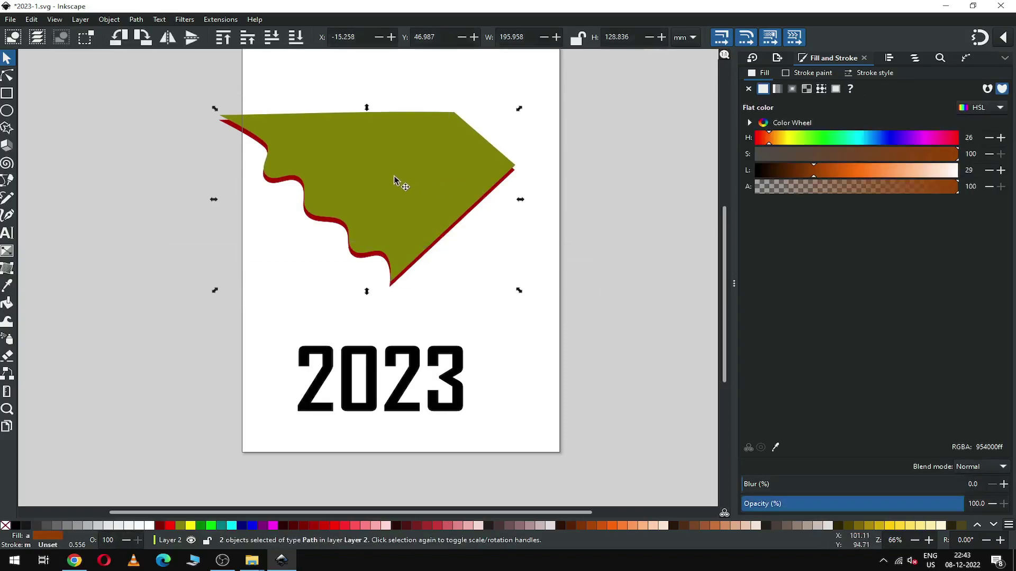
right_click(394, 179)
left_click(430, 227)
left_click_drag(352, 203, 617, 163)
right_click(402, 199)
left_click(433, 240)
right_click(465, 186)
left_click(497, 228)
right_click(484, 181)
left_click(500, 223)
right_click(545, 172)
left_click(591, 227)
right_click(599, 164)
left_click(630, 214)
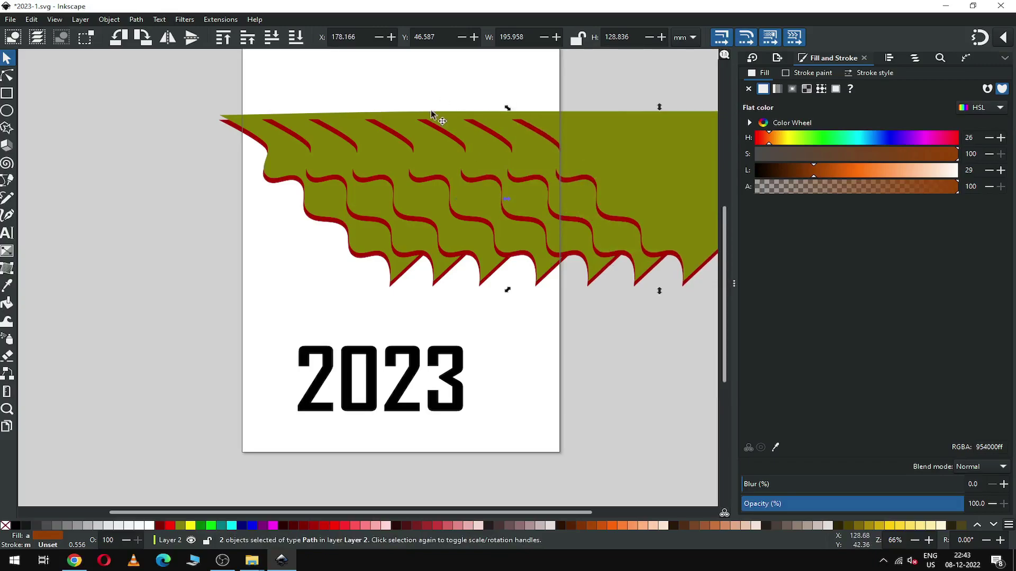
left_click(444, 95)
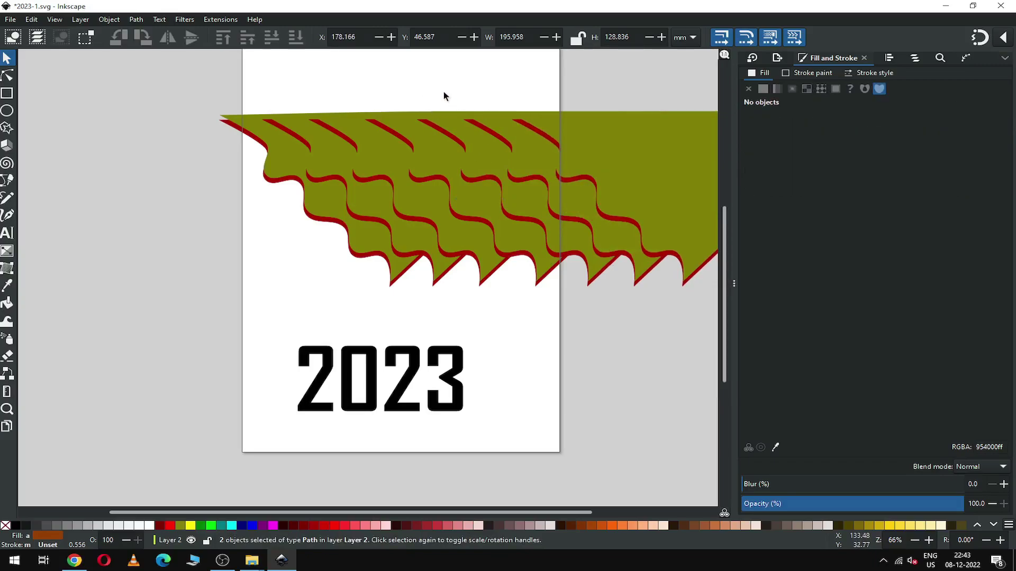
Enlarge the whole row of wavy shapes to about 404 mm wide, and shift it up and left to about X -29, Y 27 mm.
key("minus")
left_click_drag(230, 128, 655, 291)
left_click_drag(471, 154, 472, 135)
left_click_drag(262, 214, 238, 223)
left_click(221, 267)
key("z")
left_click_drag(229, 124, 684, 311)
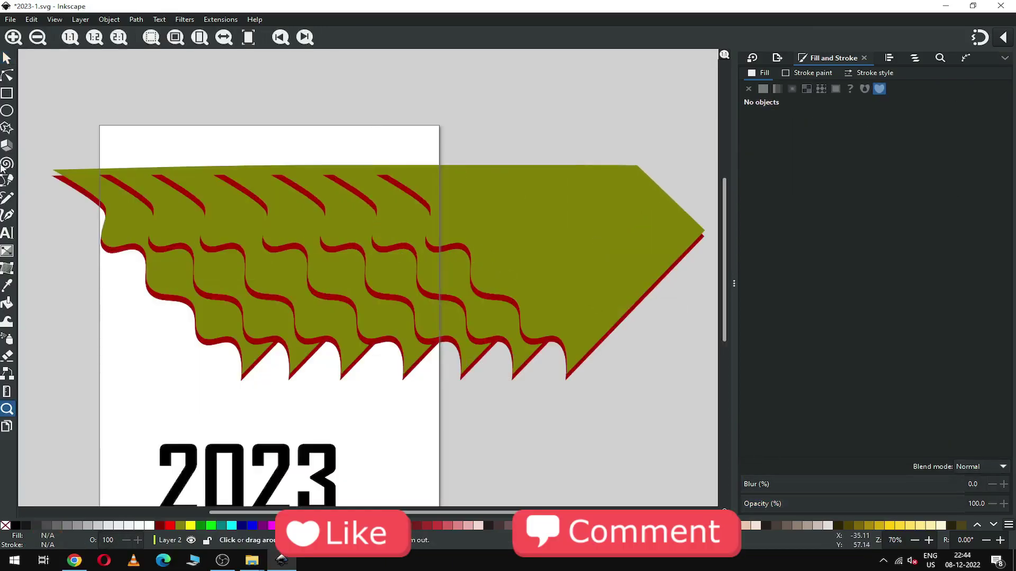
Fill the first olive wave from the left with amber ff9f00 and the second with orange ff6600.
key("s")
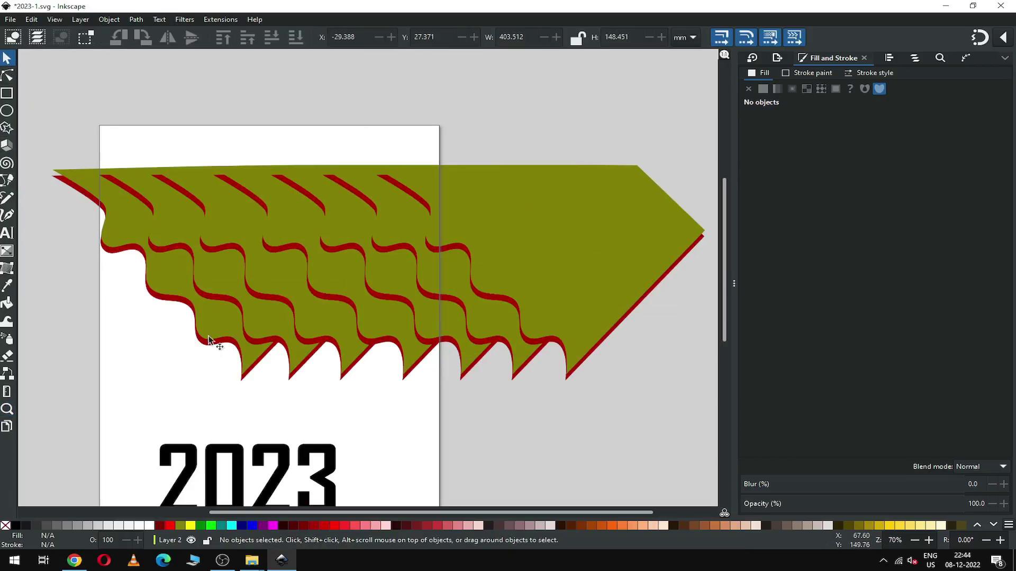
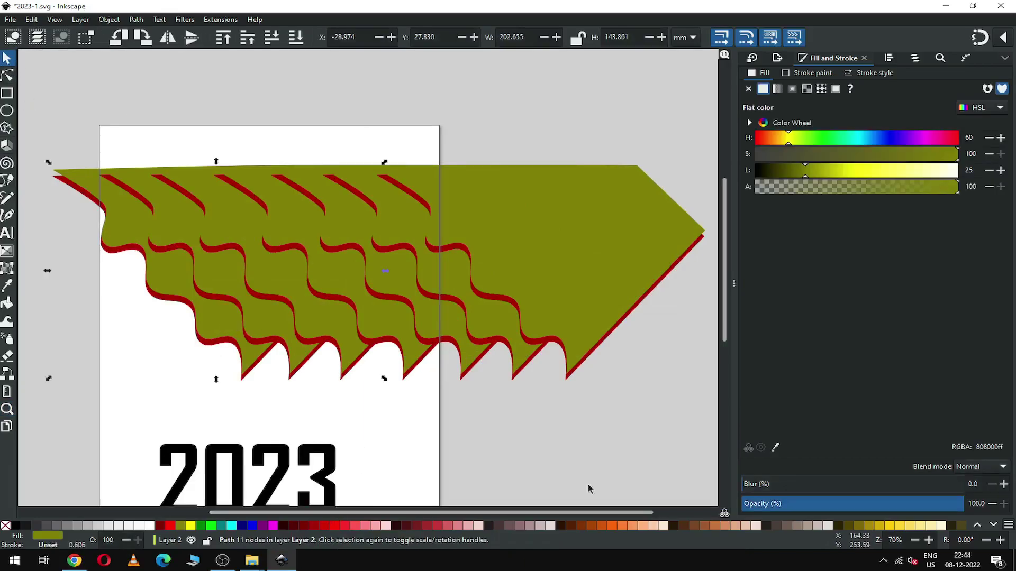
left_click(893, 527)
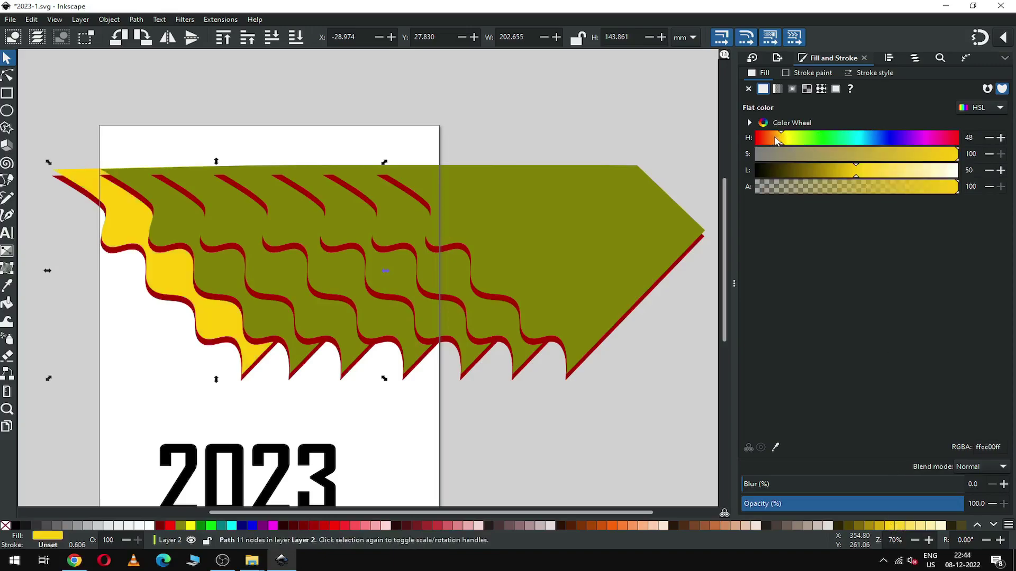
left_click(775, 138)
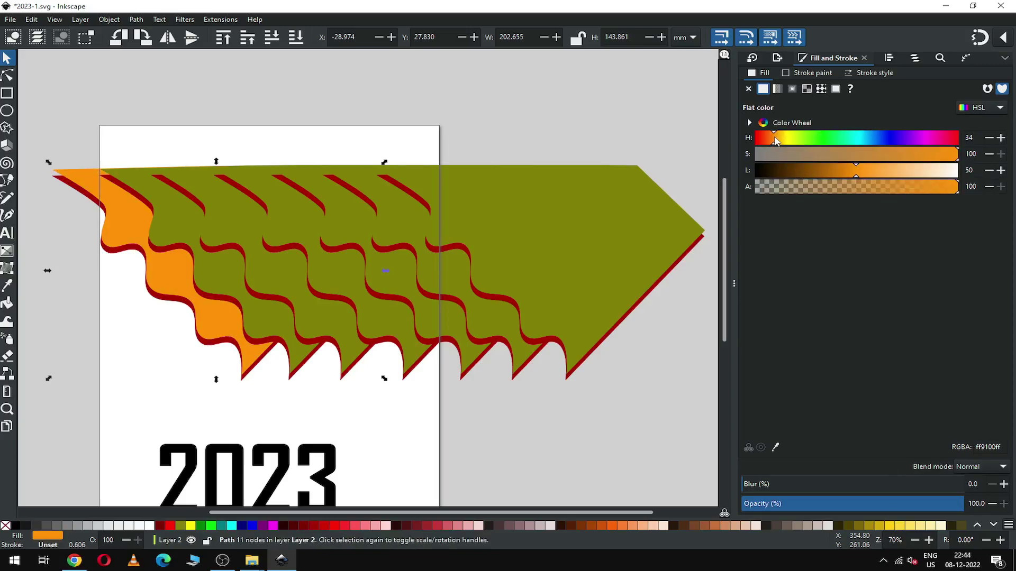
left_click_drag(776, 139, 776, 140)
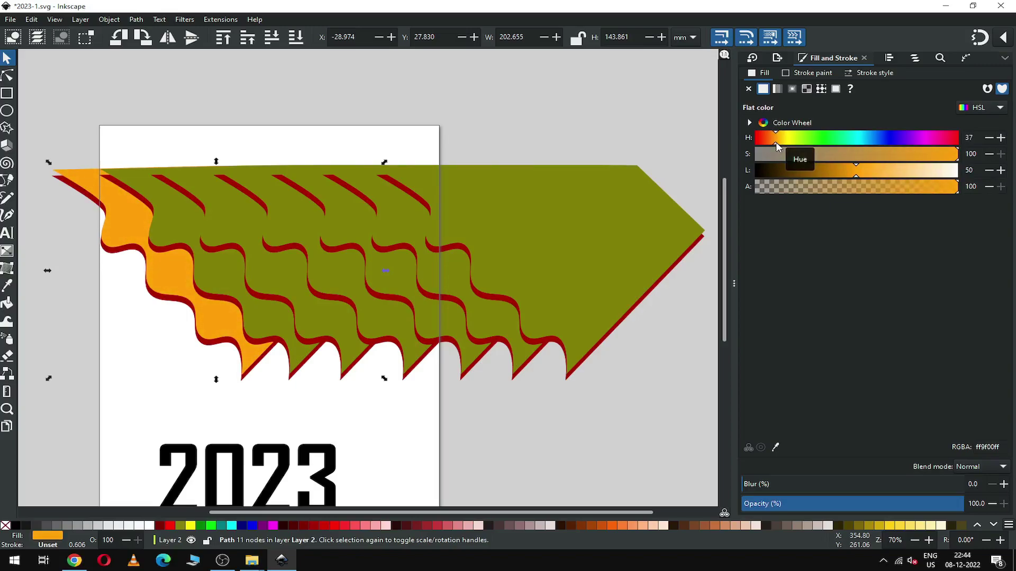
left_click(220, 275)
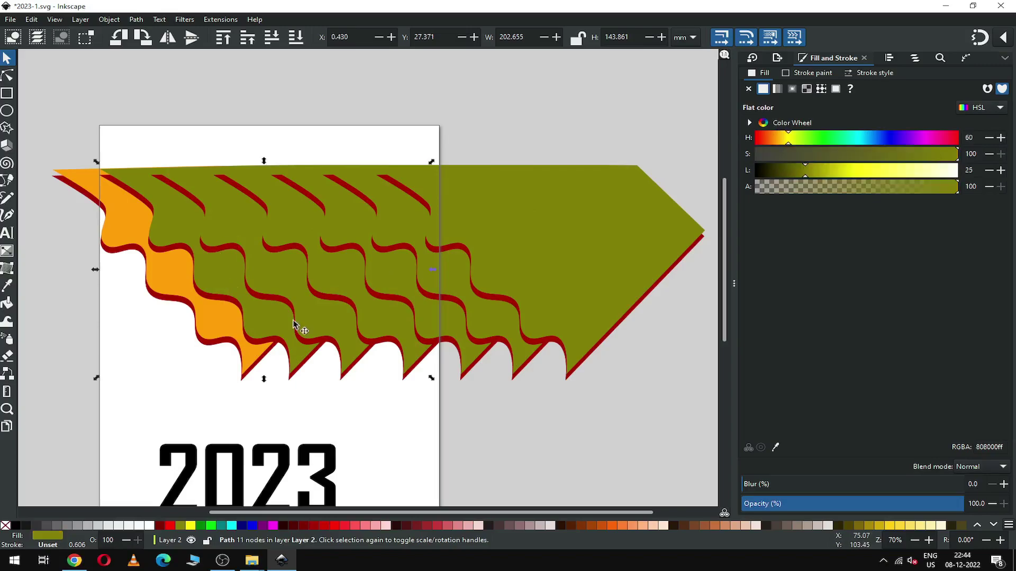
left_click(614, 523)
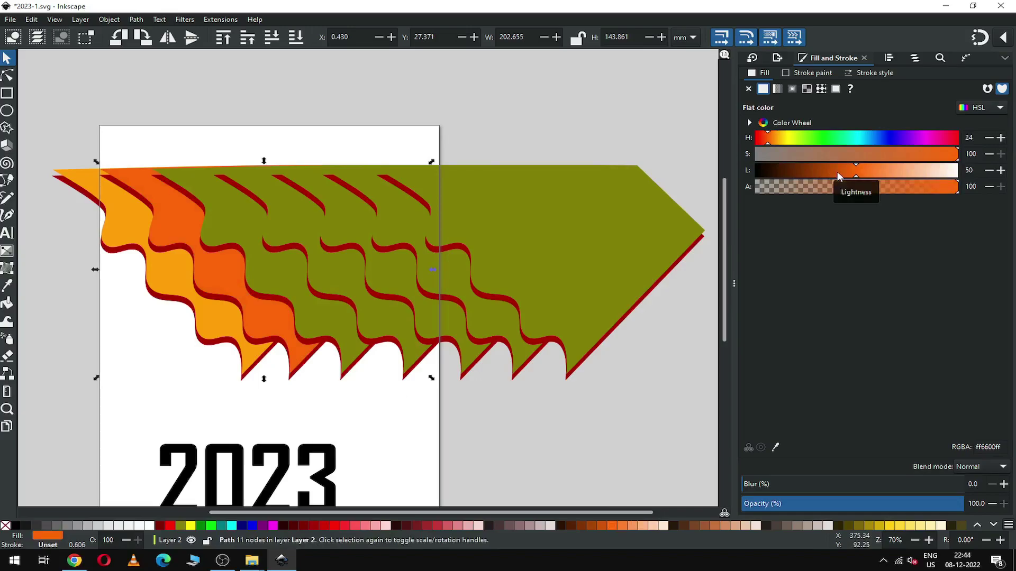
Recolor the third wave to crimson c5002e, with hue 346 and lightness 39.
left_click(239, 215)
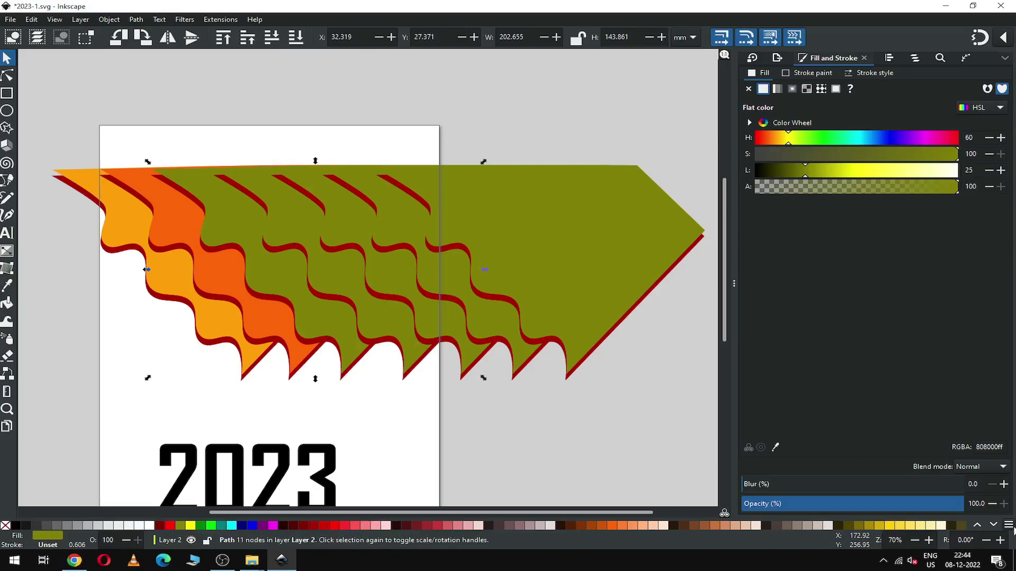
left_click(995, 526)
left_click(994, 526)
left_click(995, 525)
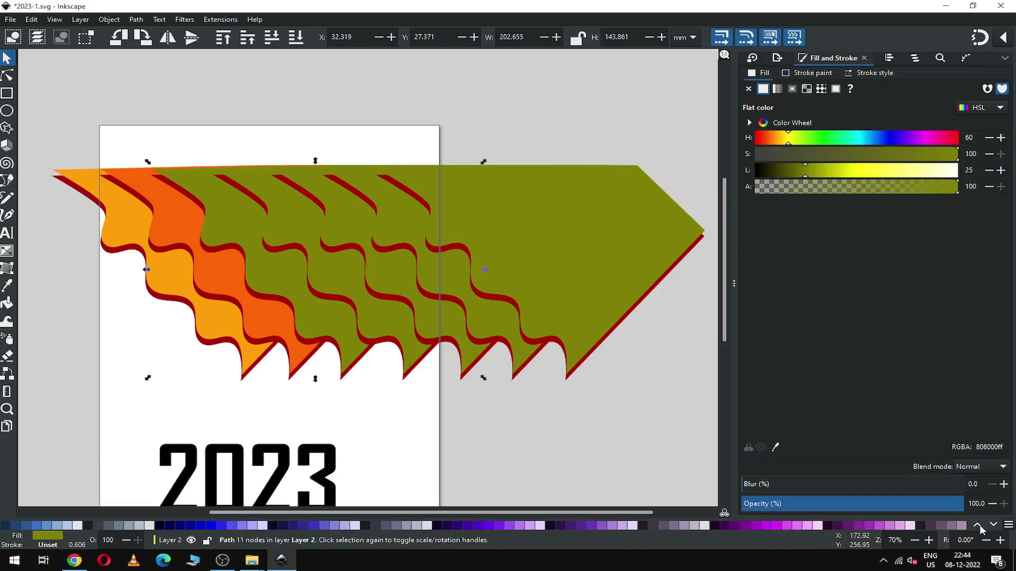
left_click(478, 525)
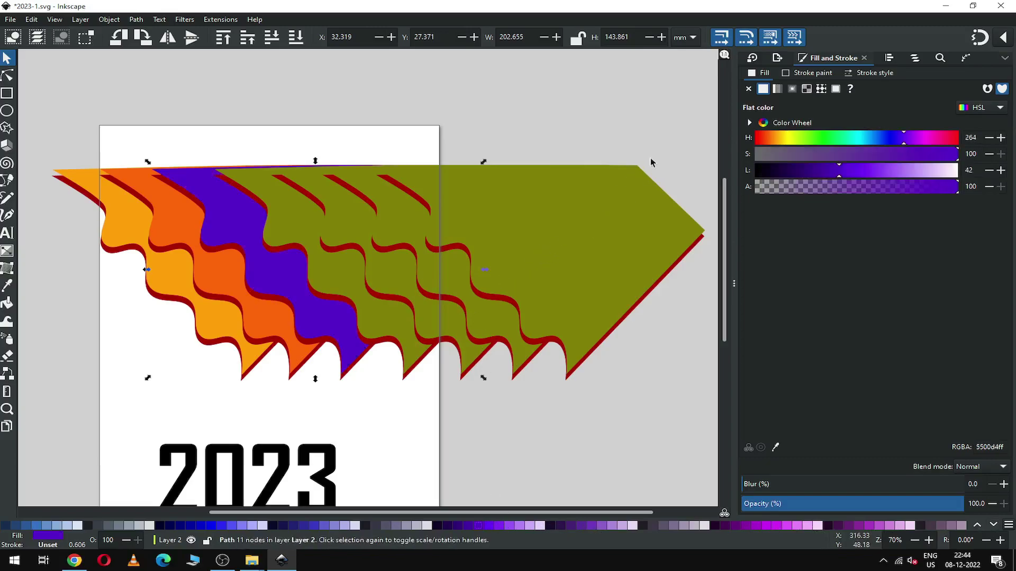
left_click(908, 136)
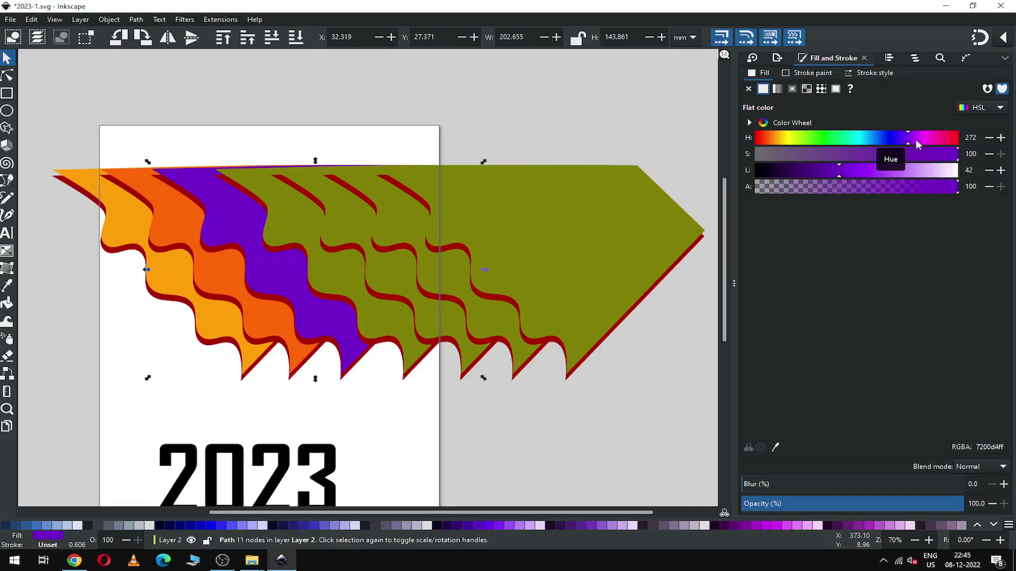
left_click(920, 137)
left_click_drag(919, 137, 912, 143)
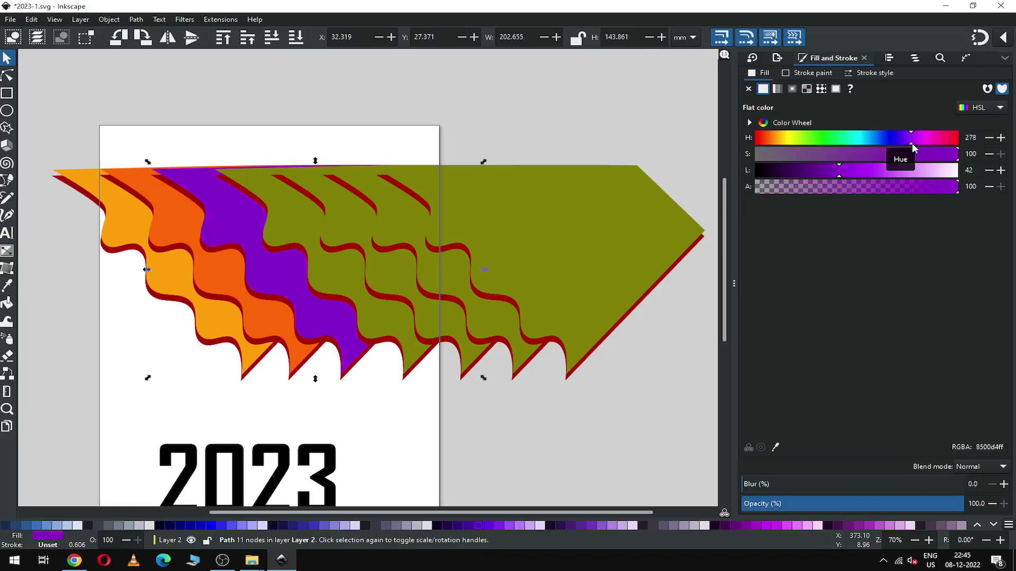
left_click_drag(913, 146, 950, 144)
left_click(834, 169)
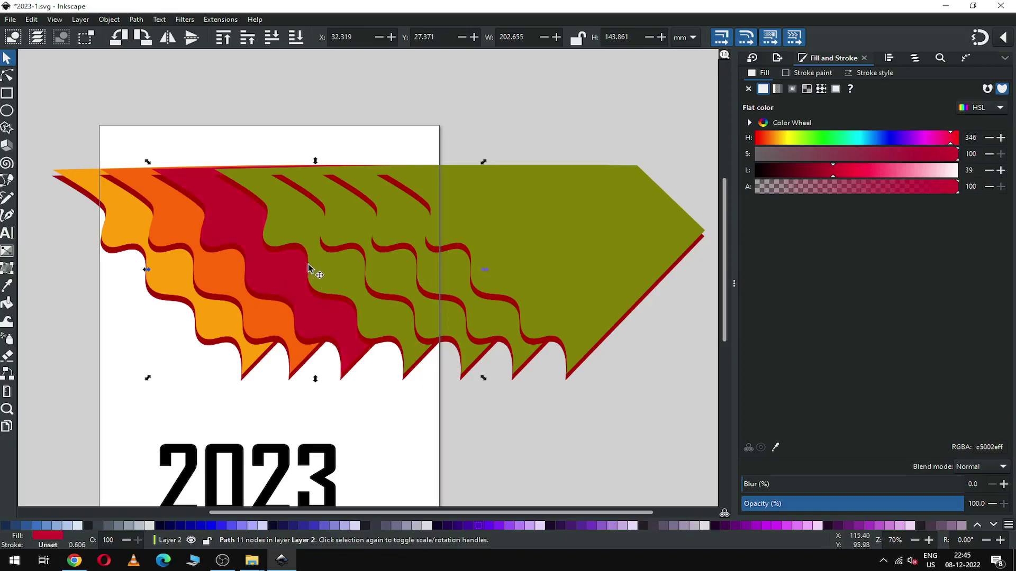
Fill the fourth wave with pink #FF5599.
left_click(341, 270)
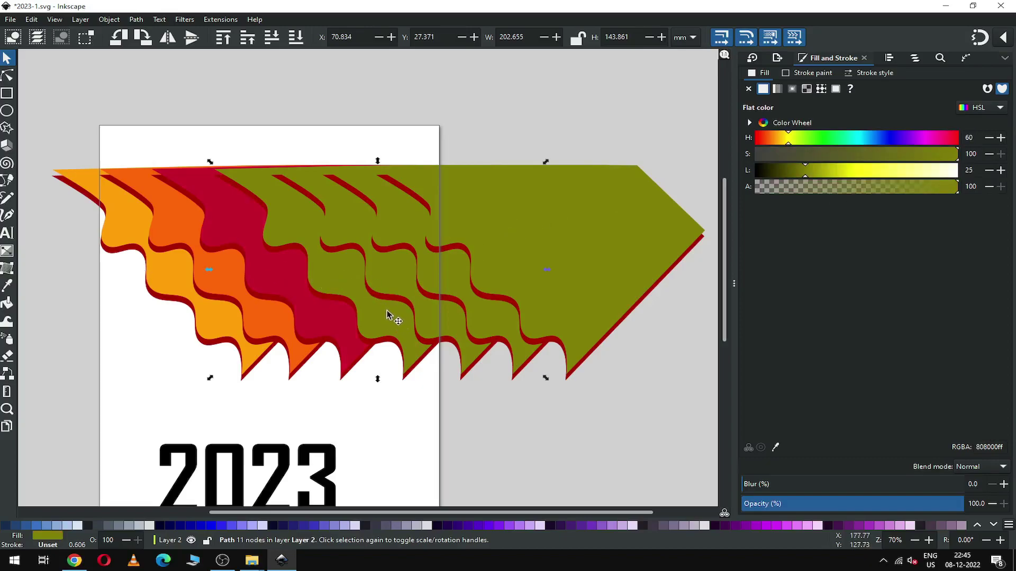
left_click(994, 527)
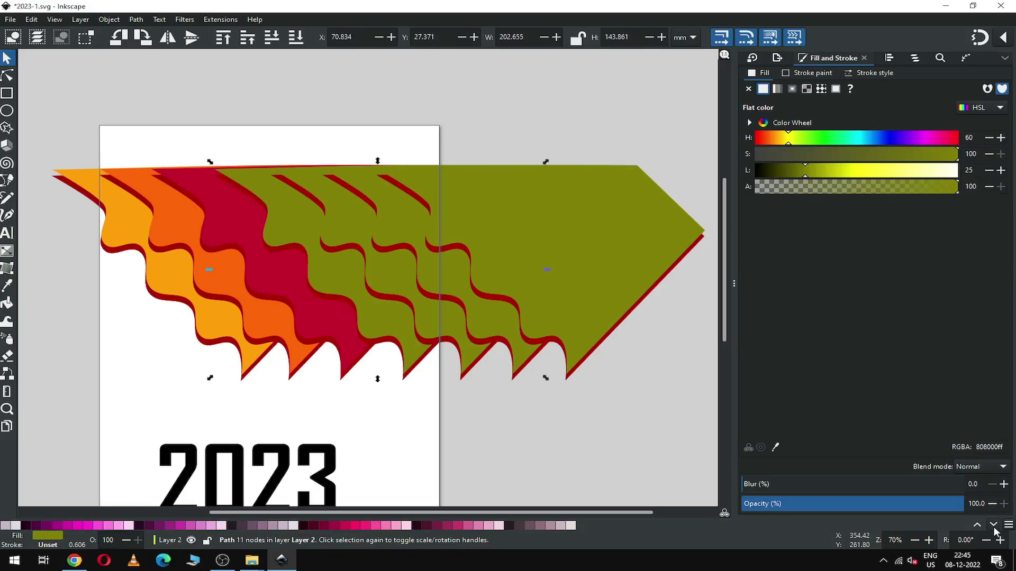
left_click(372, 526)
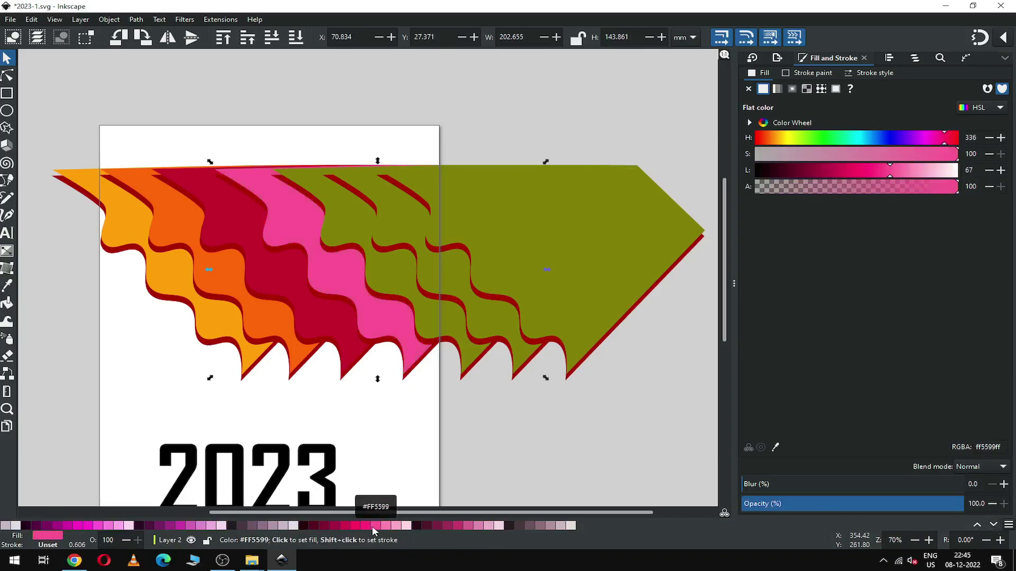
Copy the first wave's amber color code ff9f00ff and apply it as the fifth wave's fill.
left_click(442, 316)
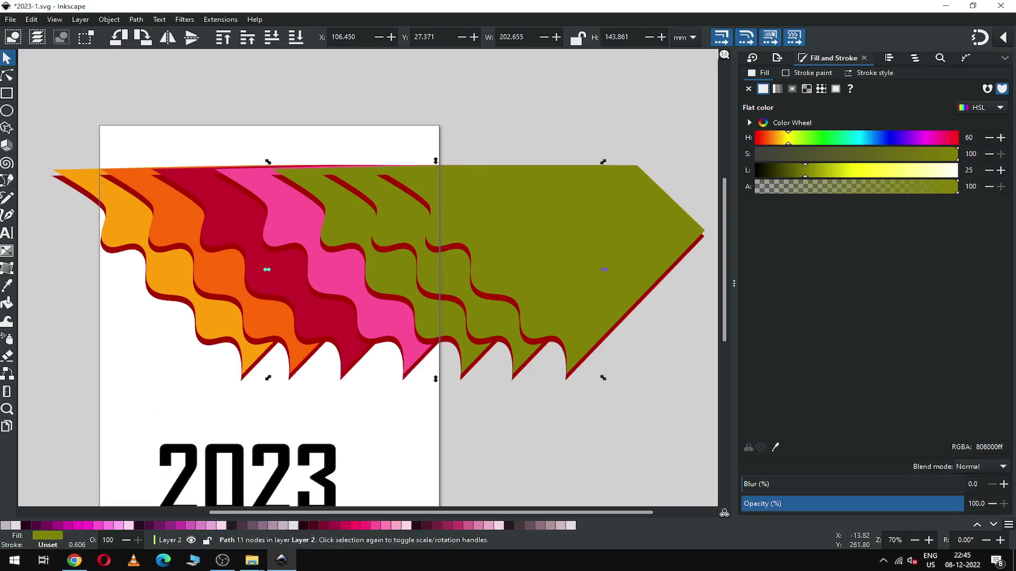
left_click(232, 327)
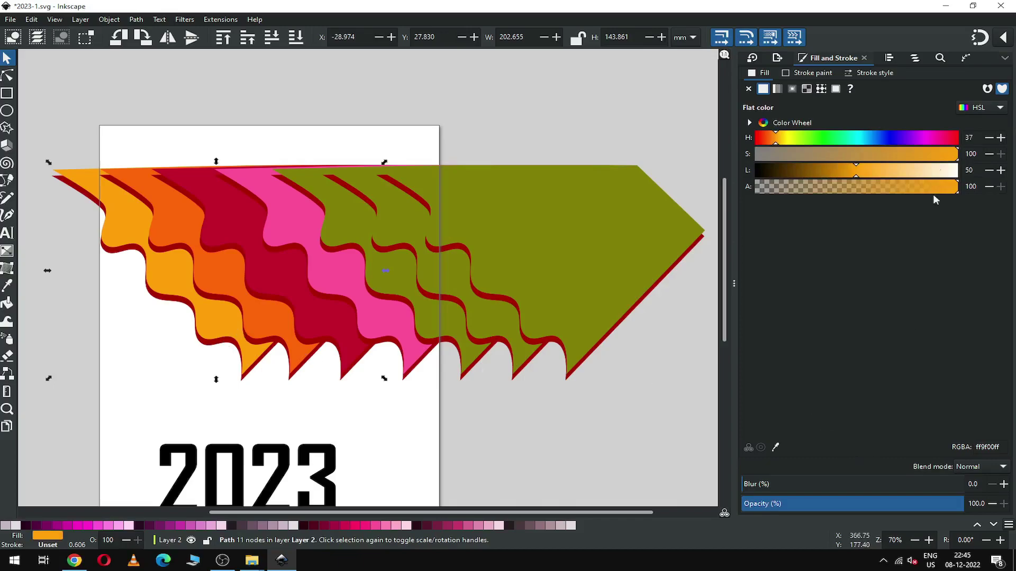
double_click(997, 447)
key("ctrl+c")
left_click(402, 275)
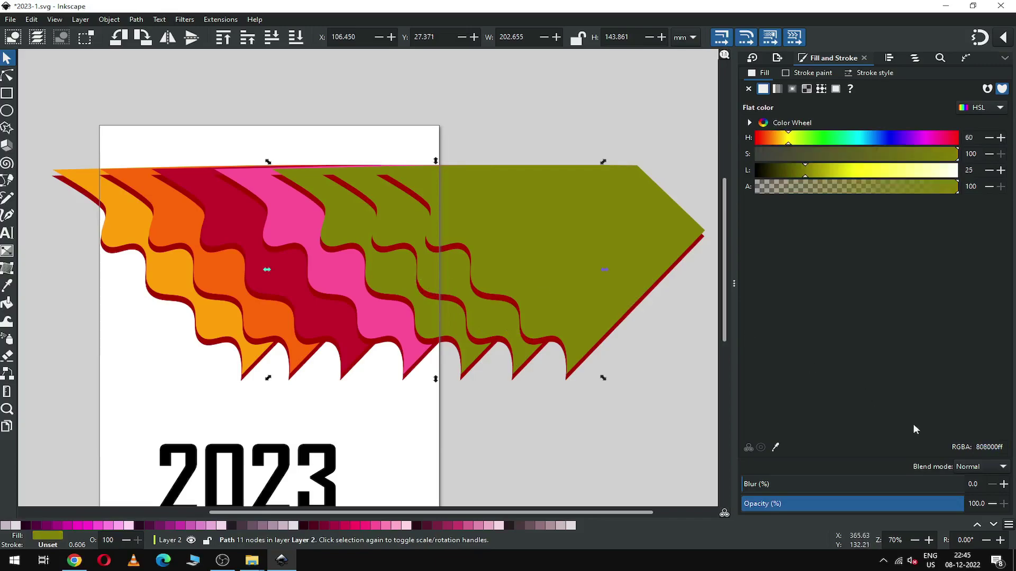
double_click(997, 445)
key("ctrl+v")
key("Return")
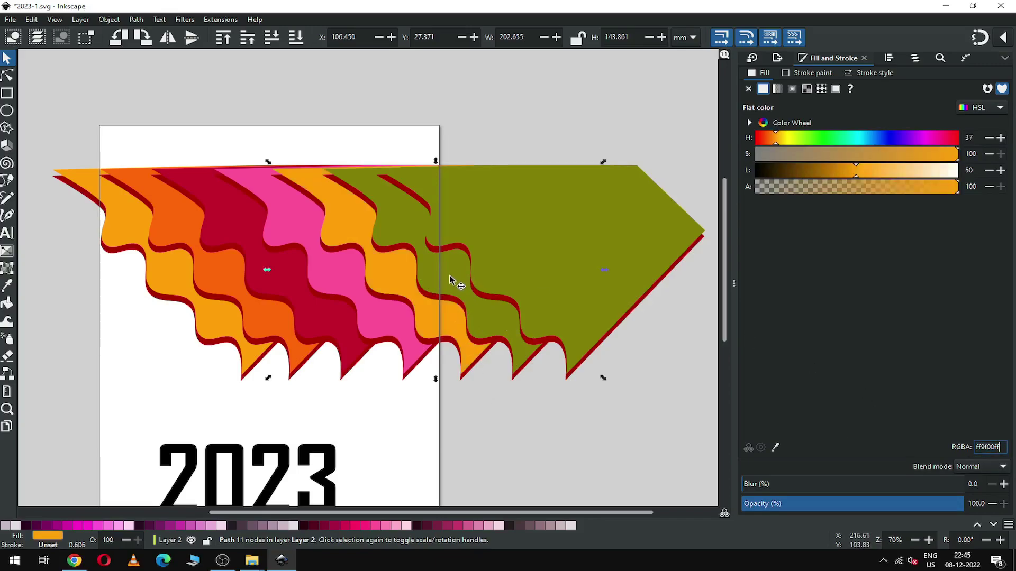
Copy the second wave's orange color code ff6600ff and apply it as the sixth wave's fill.
left_click(274, 321)
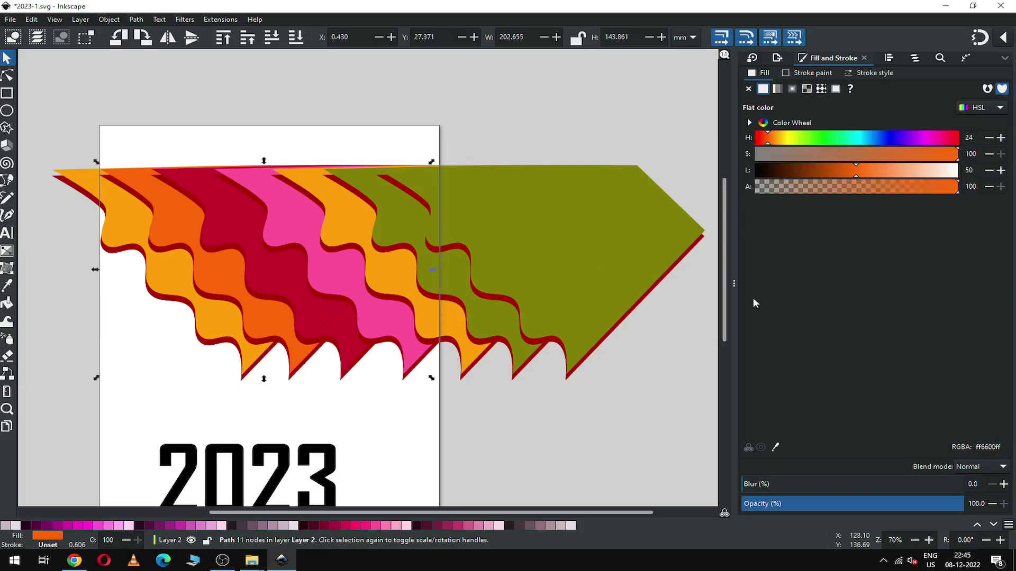
double_click(987, 448)
key("ctrl+c")
left_click(451, 279)
double_click(987, 447)
key("ctrl+v")
key("Return")
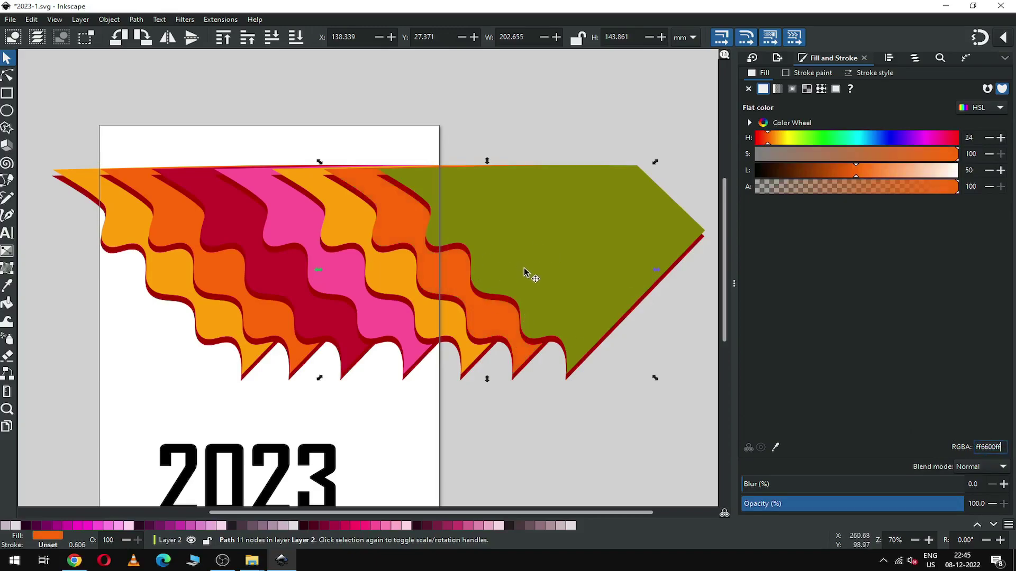
Copy the third wave's crimson color code c5002eff and apply it as the fill of the seventh, last wave.
left_click(289, 290)
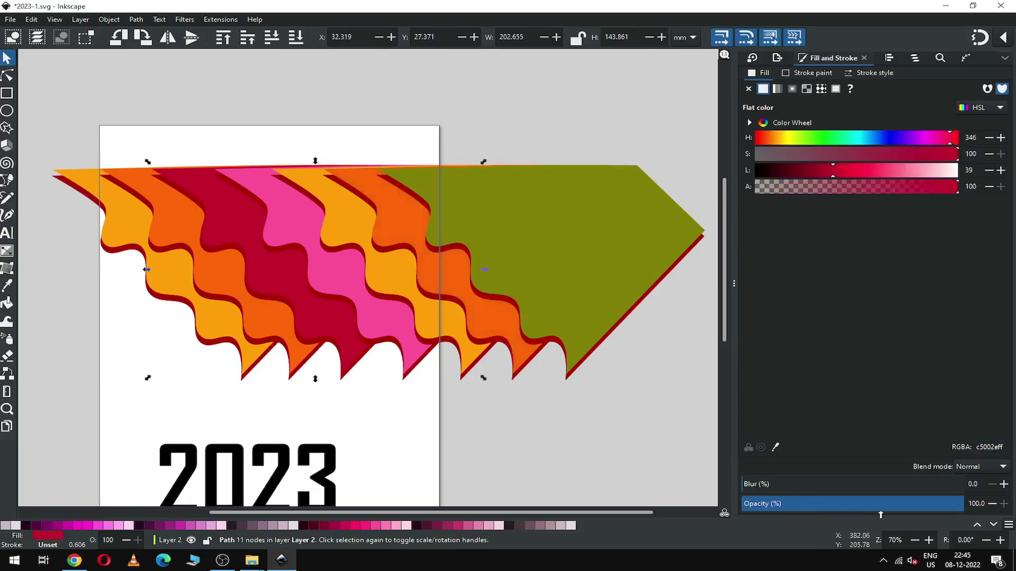
left_click(987, 447)
double_click(987, 447)
key("ctrl+c")
left_click(601, 281)
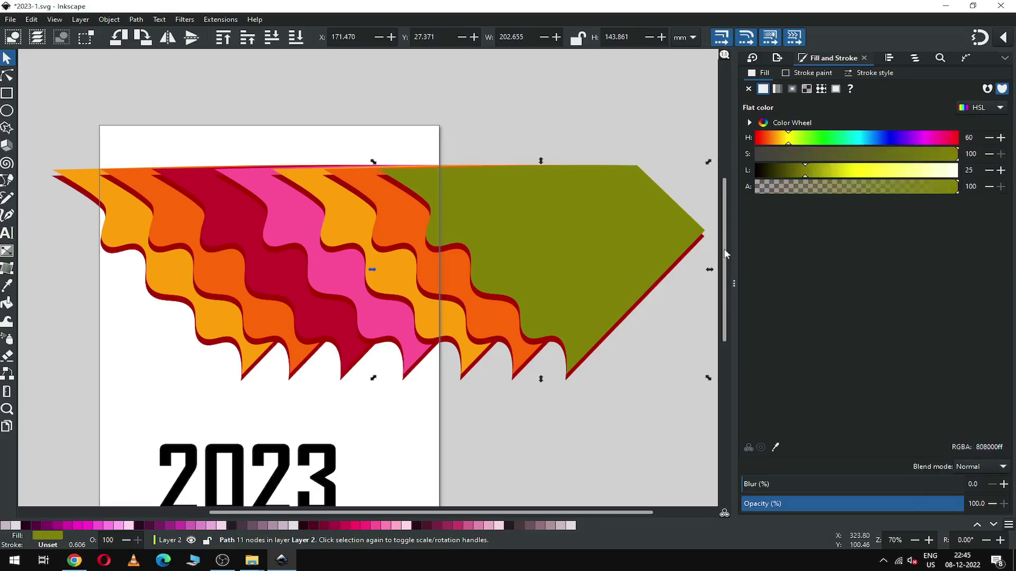
double_click(995, 447)
key("ctrl+v")
key("Return")
left_click(555, 389)
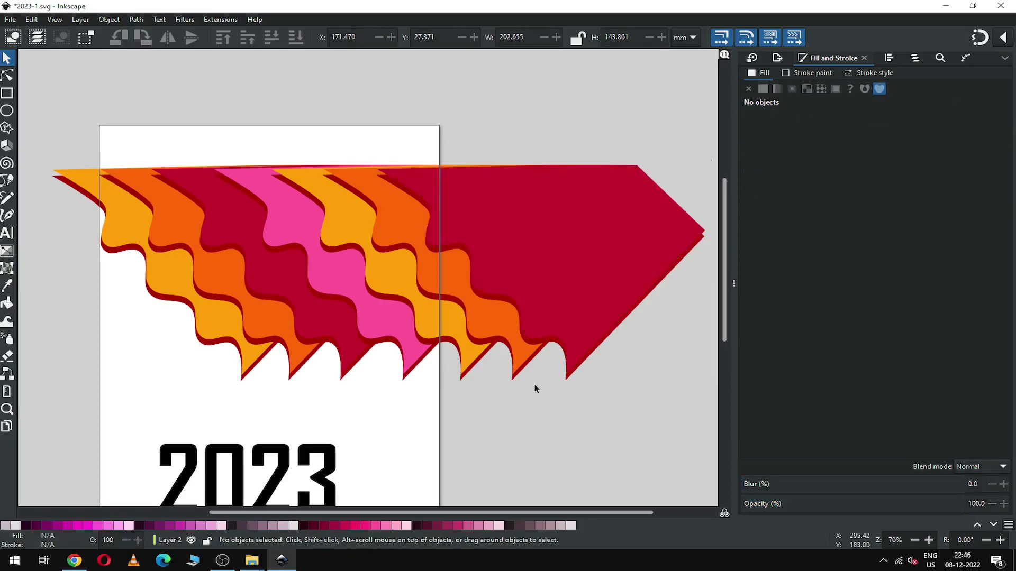
Select all shadow shapes sharing the dark red fill color, lower their lightness to 15 and blur them by 14.9%.
left_click(209, 352)
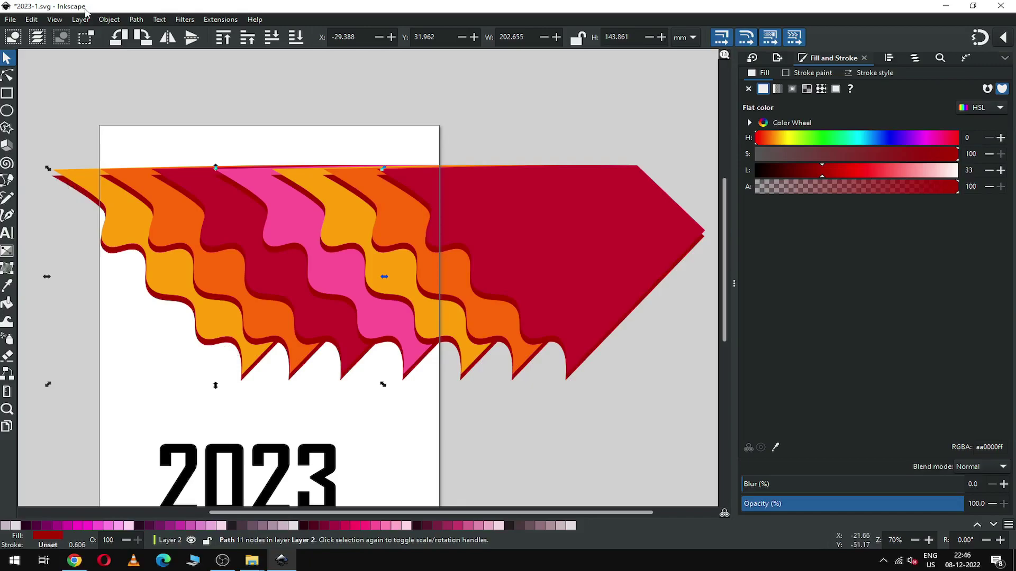
left_click(32, 21)
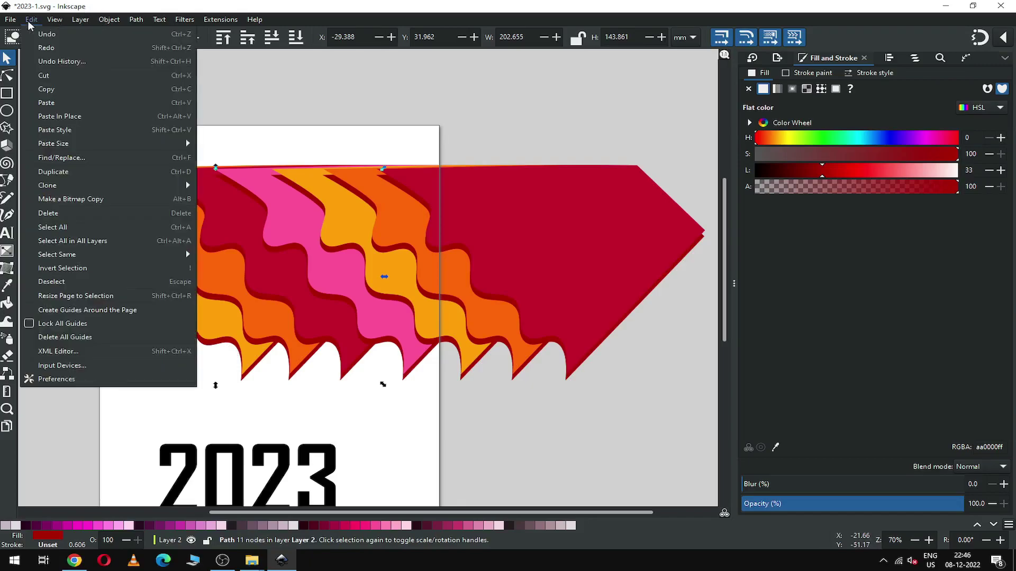
mouse_move(47, 256)
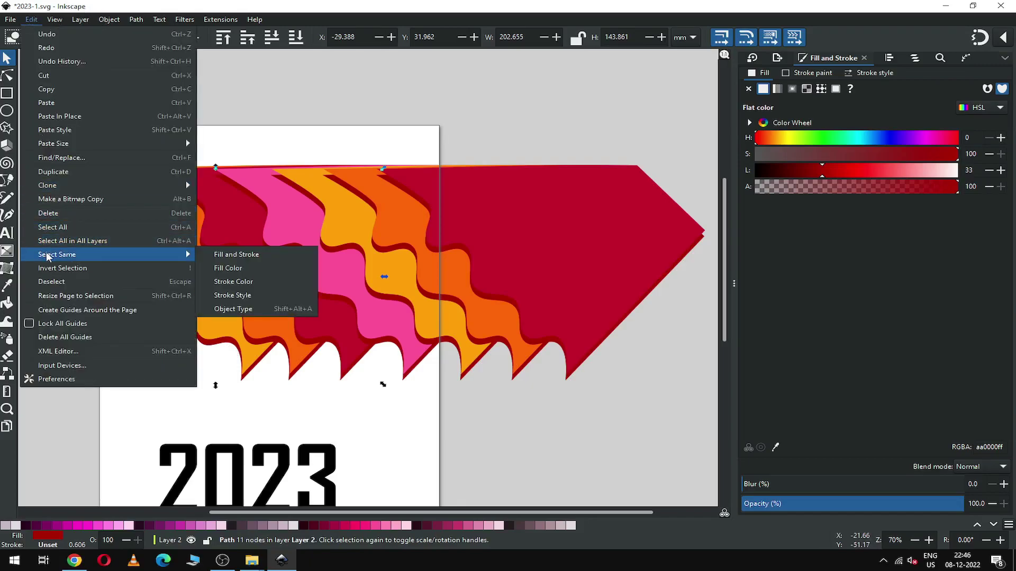
left_click(246, 269)
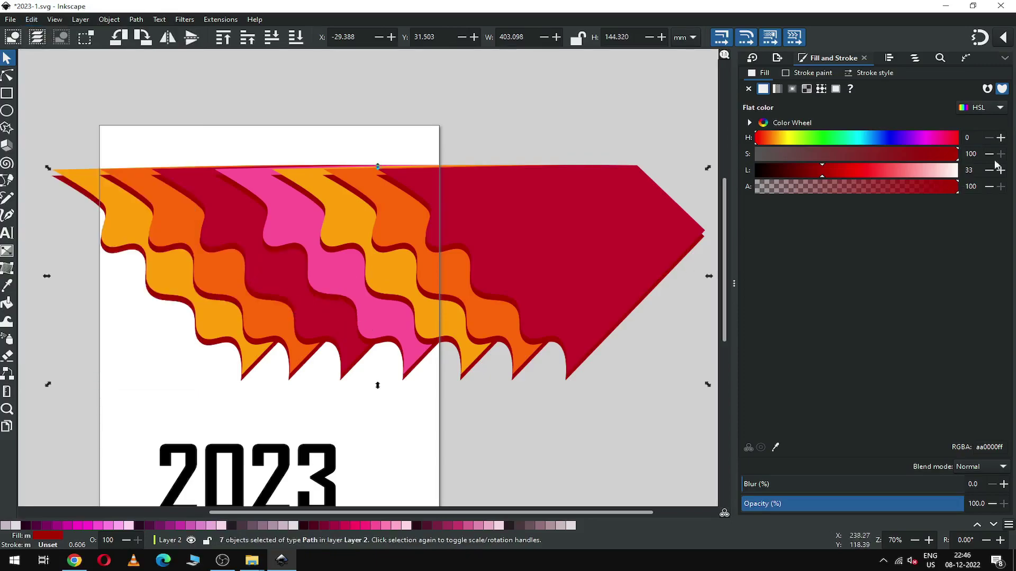
left_click(803, 170)
left_click(794, 171)
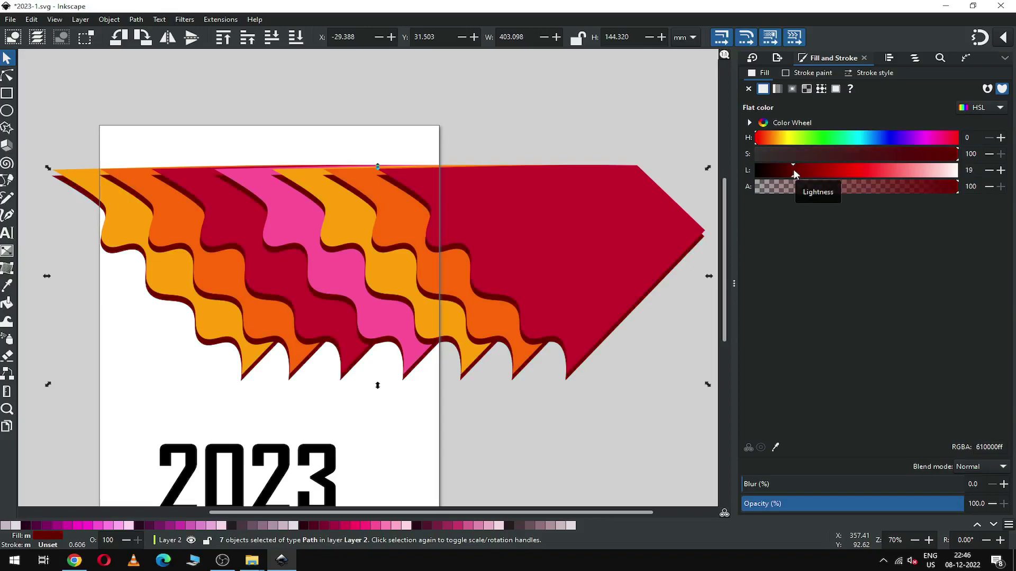
left_click_drag(794, 171, 792, 170)
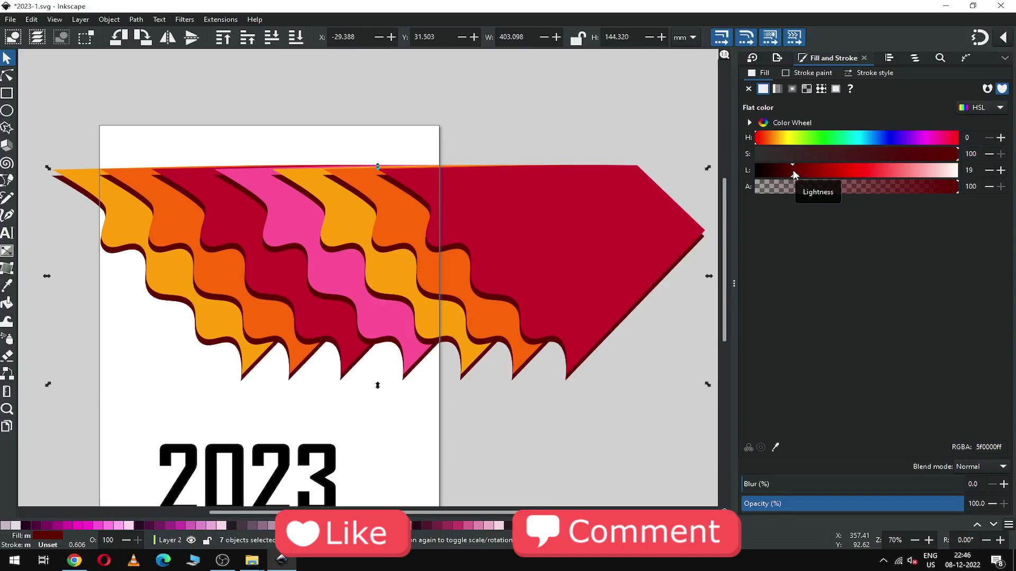
left_click(791, 170)
left_click_drag(791, 170, 784, 173)
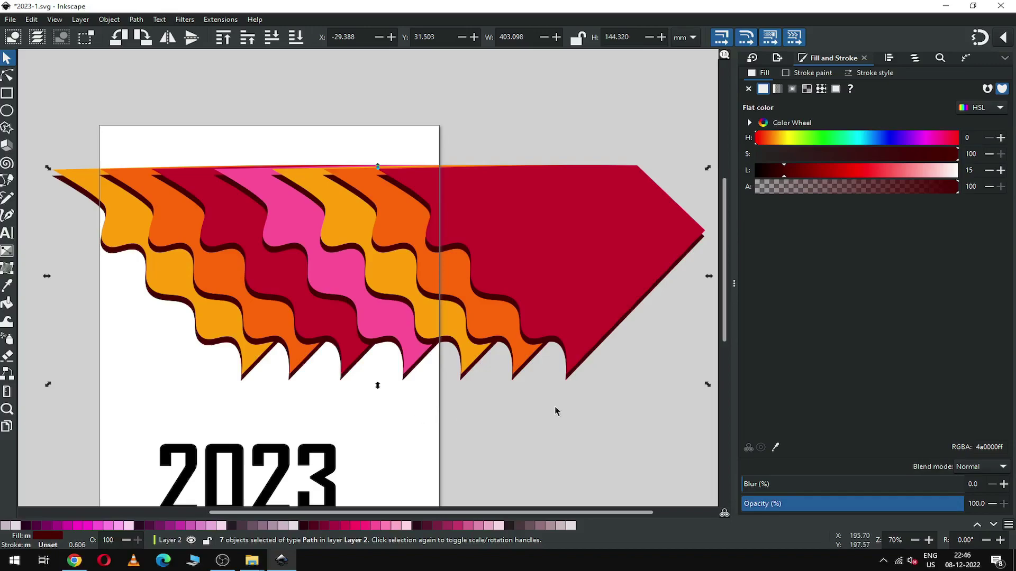
left_click_drag(764, 485, 773, 486)
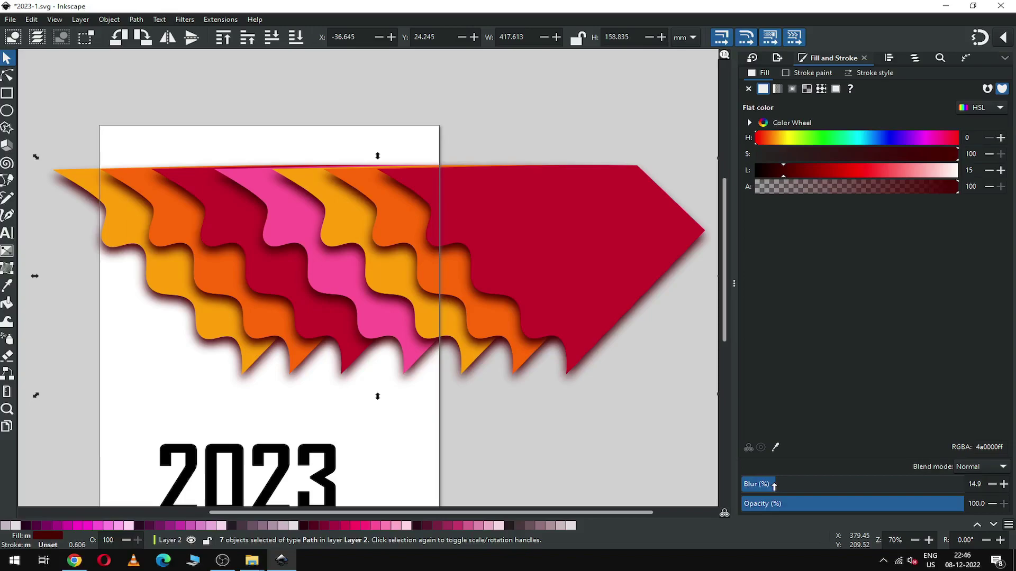
left_click(548, 439)
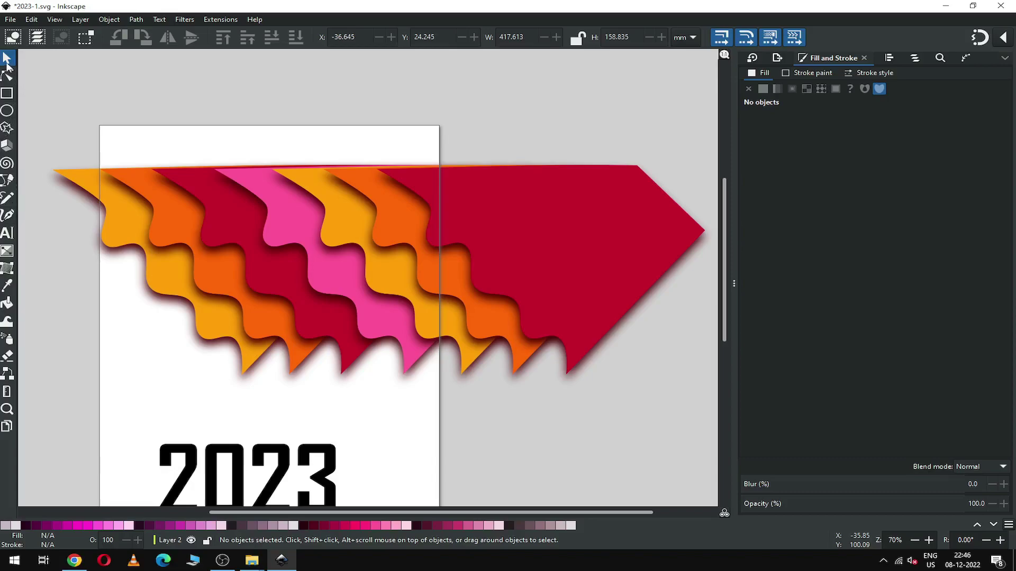
Group the colored waves with their shadows, and move the black 2023 slightly up and to the right on the page.
mouse_move(46, 122)
left_mouse_down()
mouse_move(200, 189)
mouse_move(638, 340)
mouse_move(704, 410)
mouse_move(731, 411)
mouse_move(708, 412)
left_mouse_up()
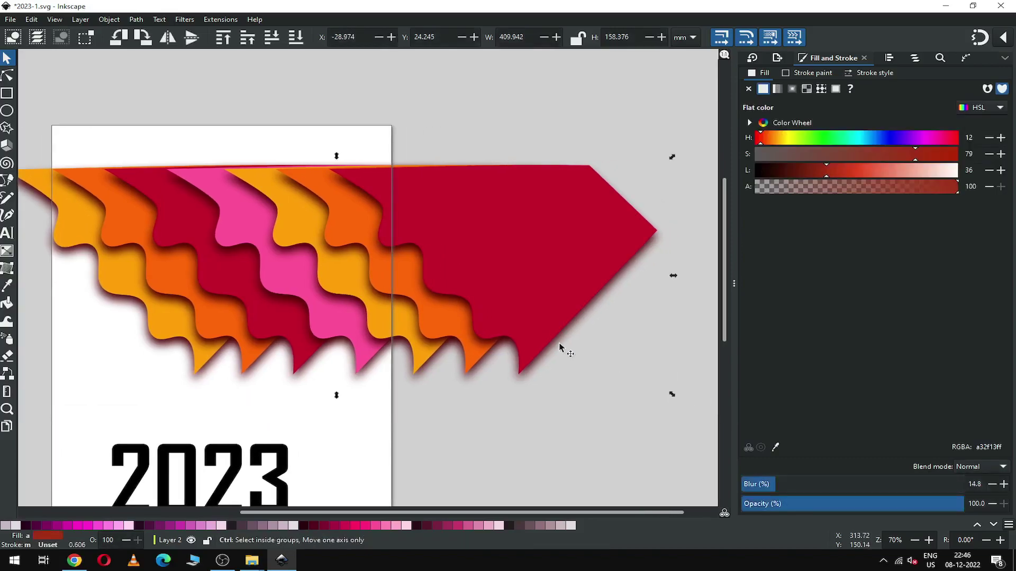
key("ctrl+g")
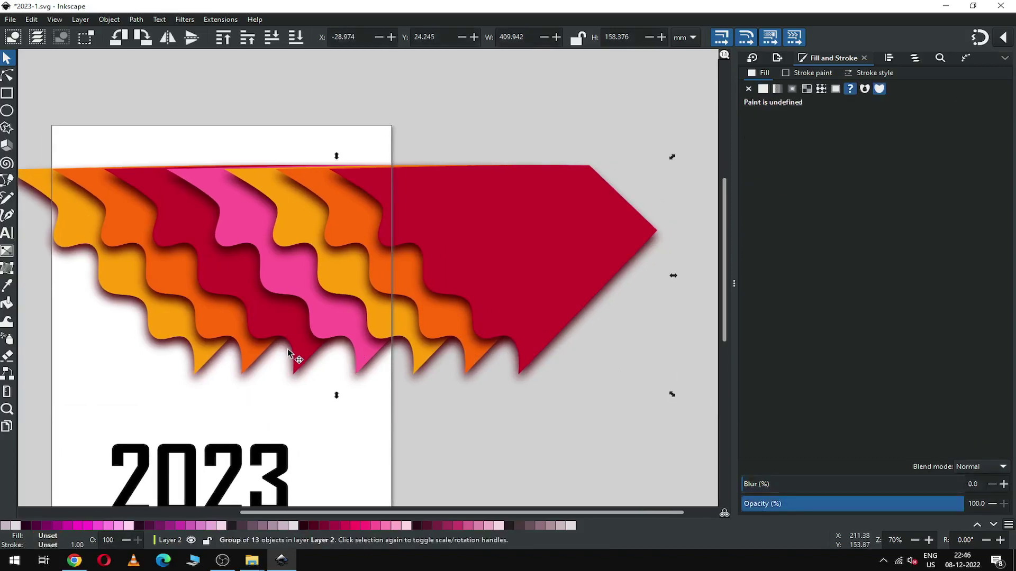
left_click(411, 408)
left_click(276, 452)
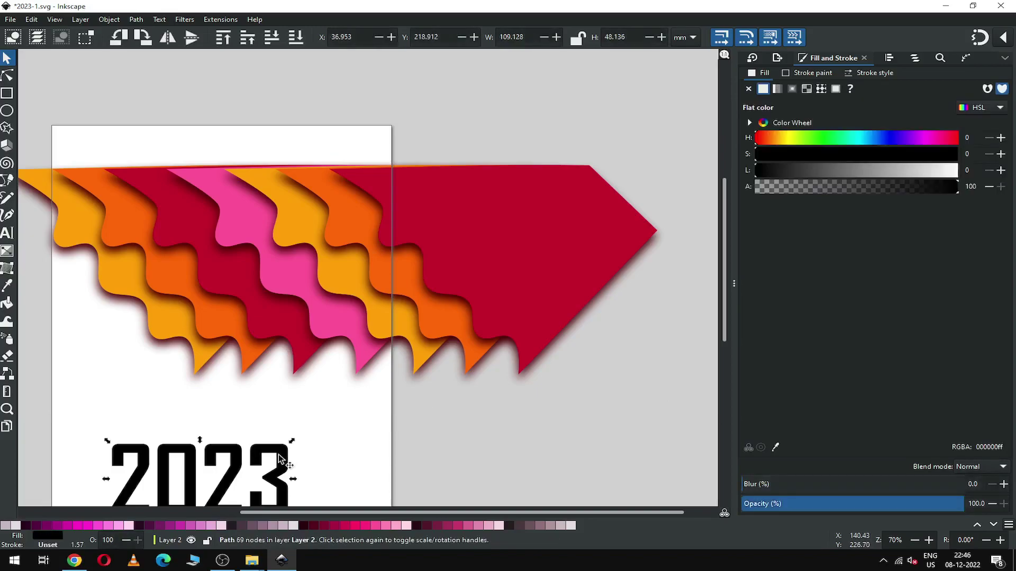
left_click_drag(278, 454, 314, 427)
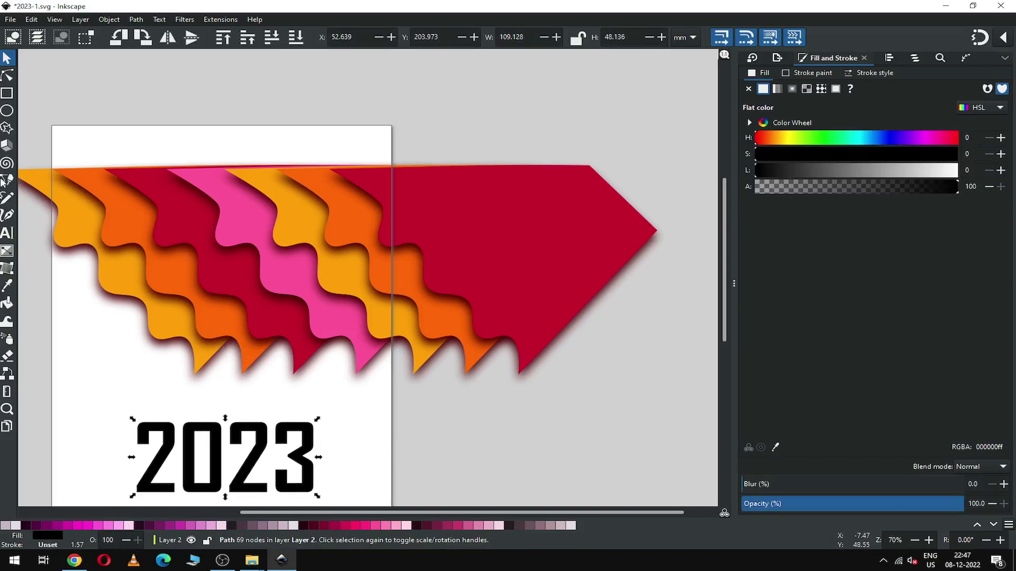
Draw a rectangle about 181.5 by 106.4 mm over the middle of the wave group, positioned at about X 60.5, Y 32.9 mm.
left_click(7, 93)
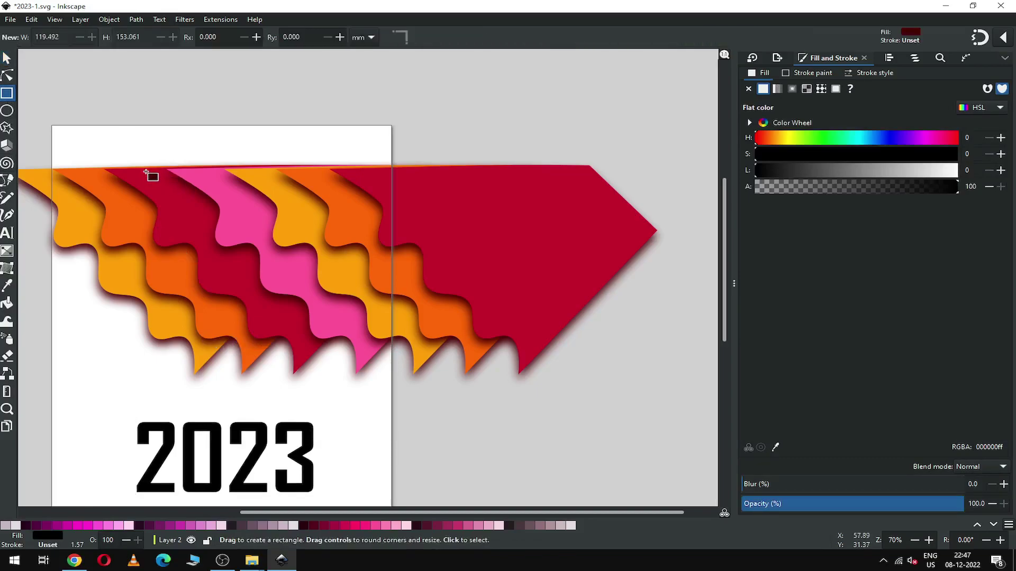
mouse_move(146, 172)
left_mouse_down()
mouse_move(483, 307)
mouse_move(452, 334)
mouse_move(440, 330)
left_mouse_up()
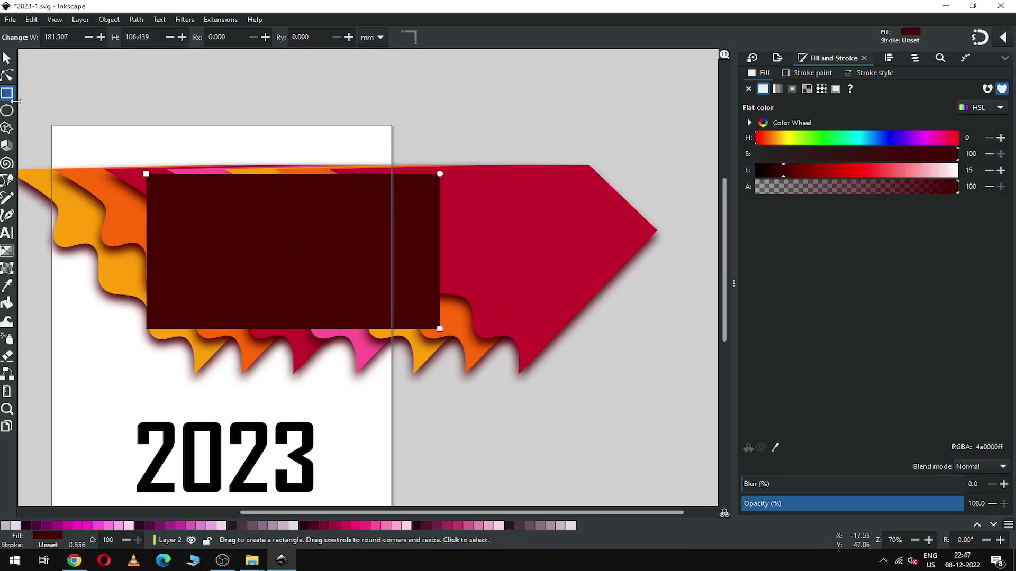
left_click(8, 59)
left_click_drag(292, 216, 297, 216)
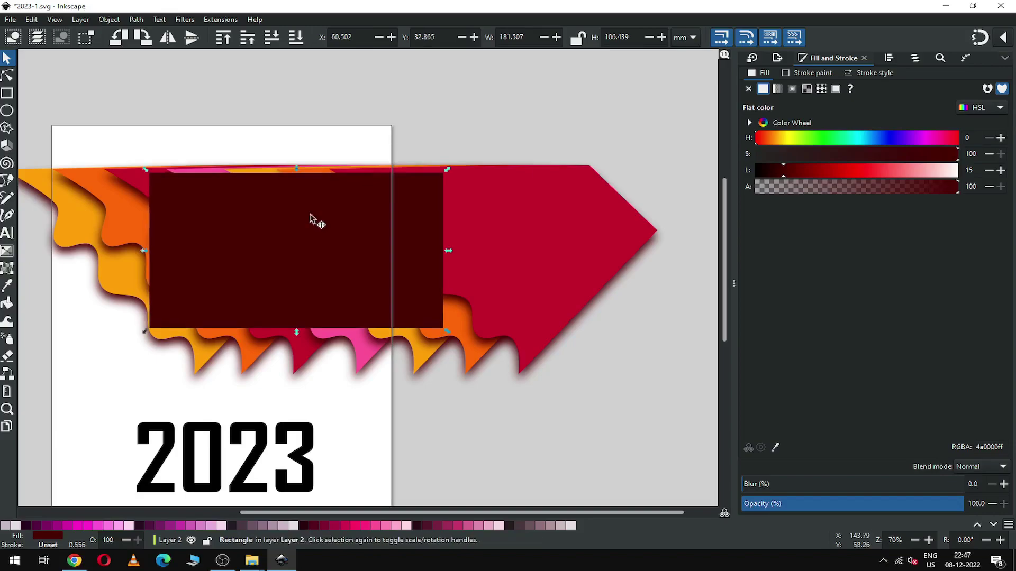
left_click(494, 242, "shift")
left_click(110, 19)
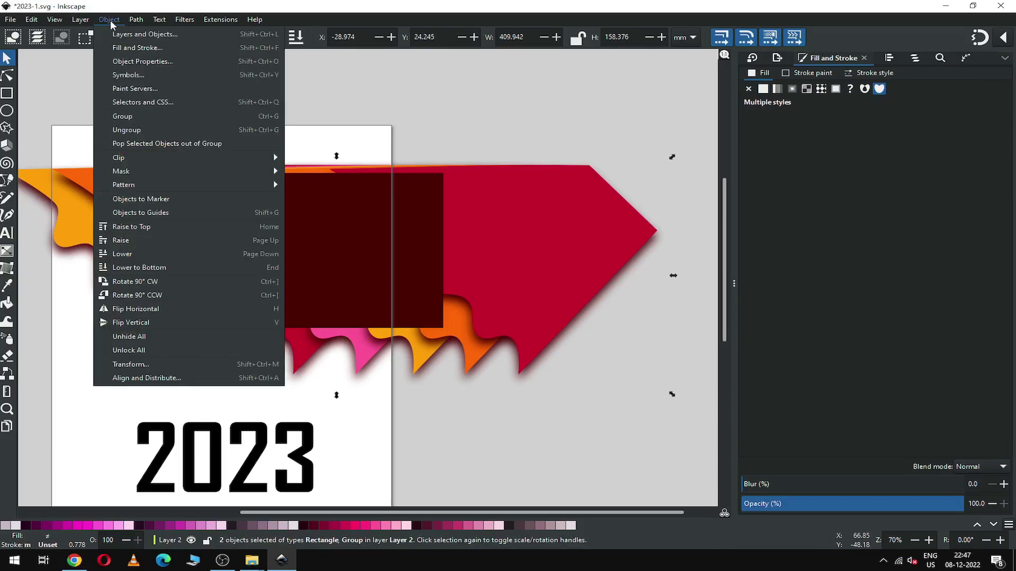
left_click(474, 119)
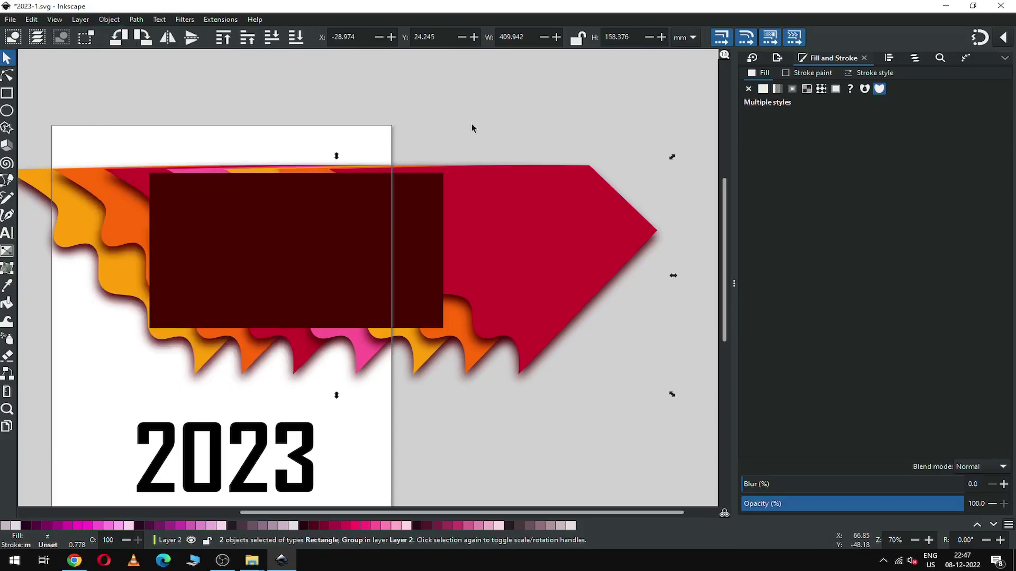
key("Escape")
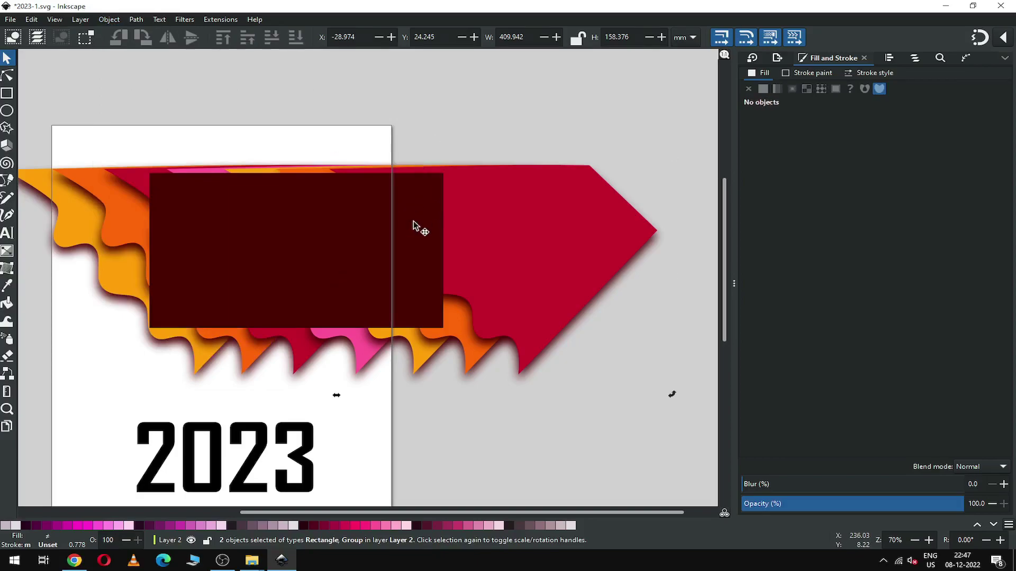
left_click(333, 238)
left_click_drag(324, 239, 324, 108)
key("ctrl+z")
Clip the wave group to the dark rectangle with Set Clip.
left_click(503, 245, "shift")
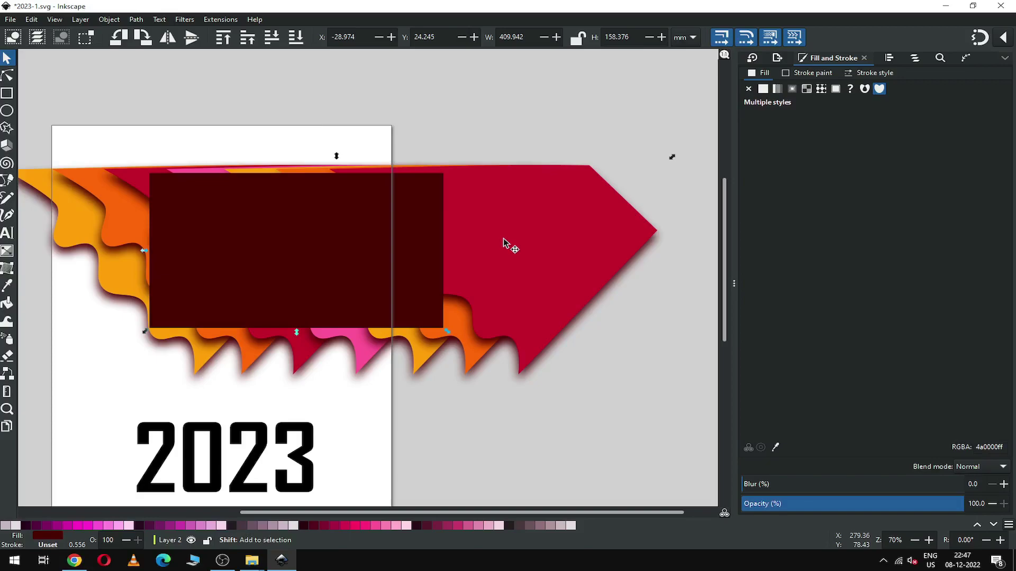
left_click(109, 19)
mouse_move(141, 159)
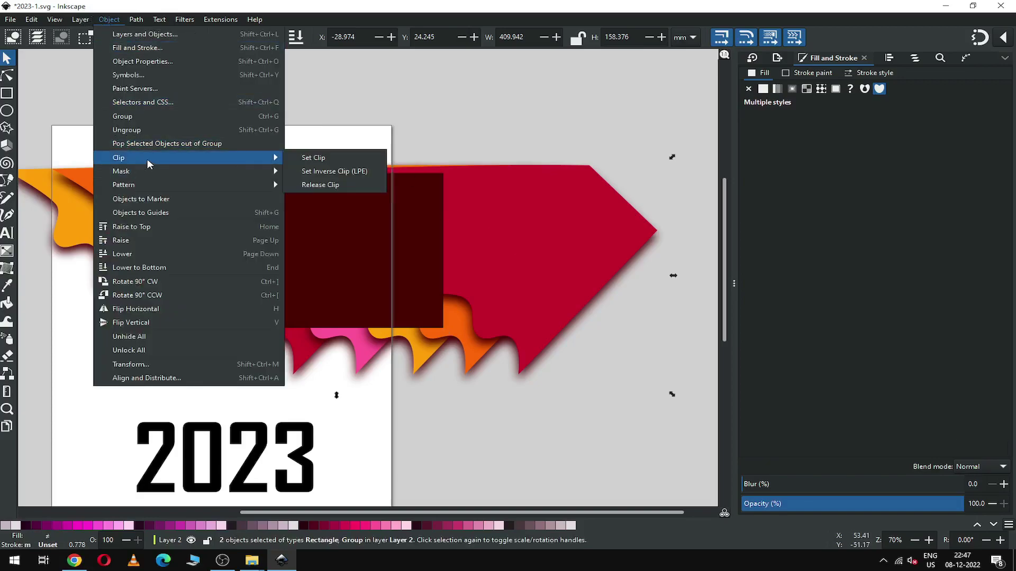
left_click(316, 157)
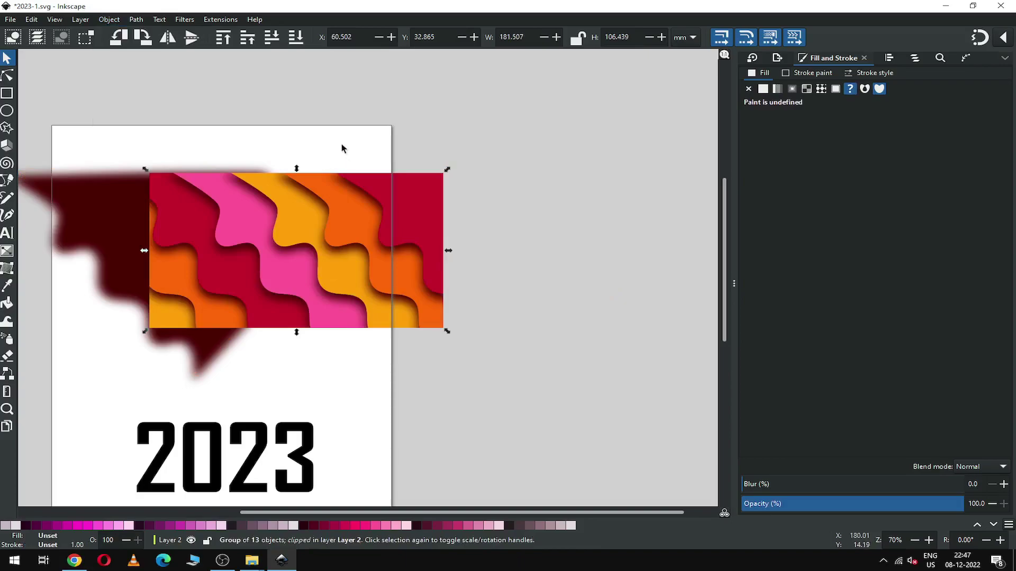
left_click(342, 149)
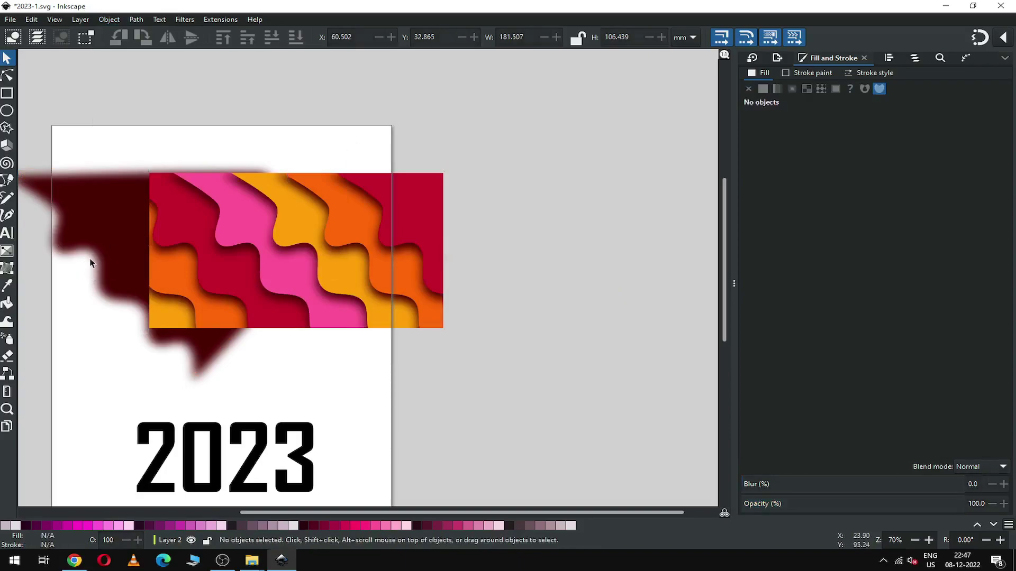
Delete the leftover blurred dark shadow shape that extends beyond the clipped wave panel.
left_click(106, 203)
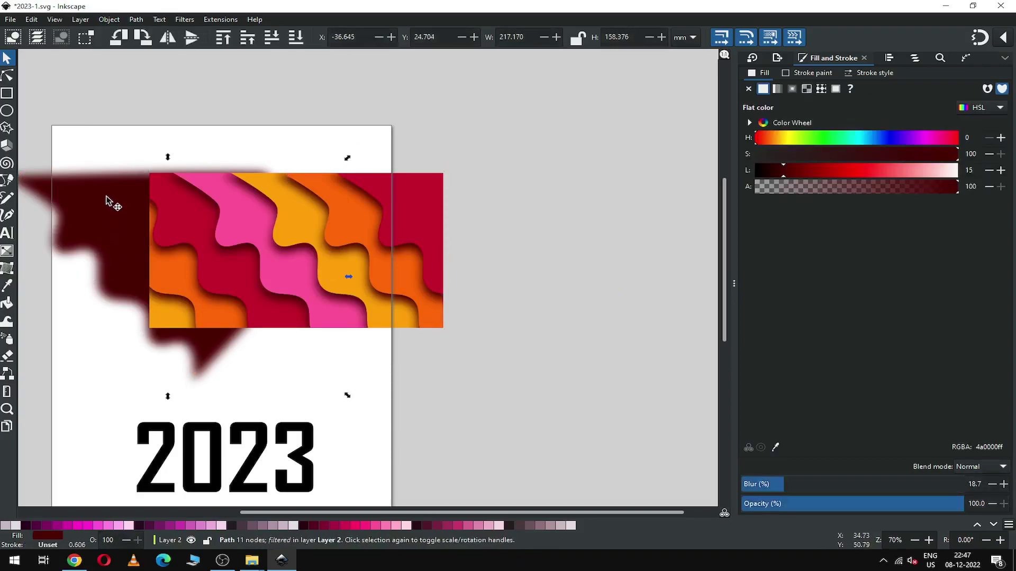
left_click_drag(105, 204, 553, 339)
key("Delete")
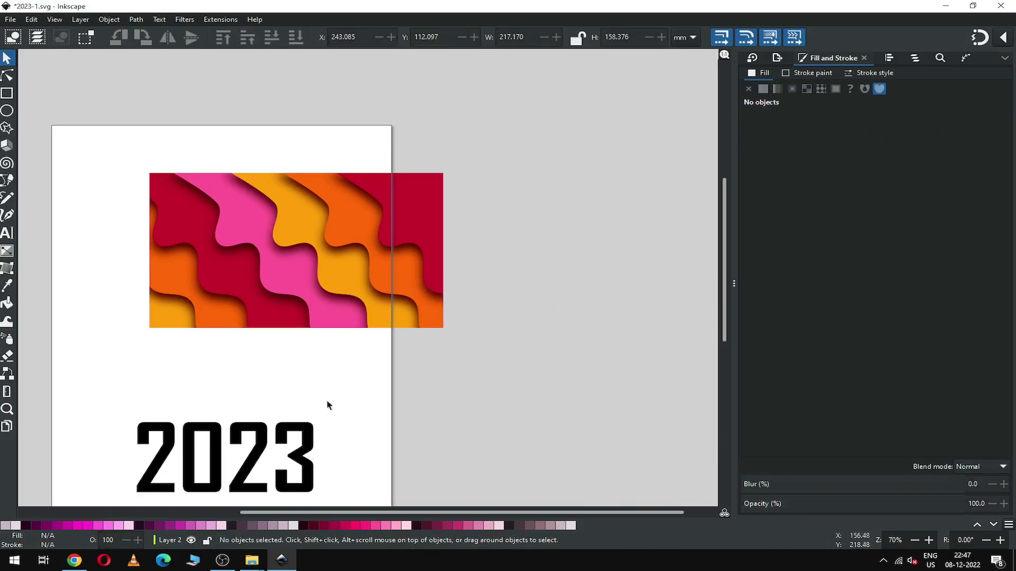
Move the clipped wave panel fully onto the white page, to about X 22.4, Y 34.4 mm.
left_click(329, 291)
left_click_drag(294, 278, 277, 277)
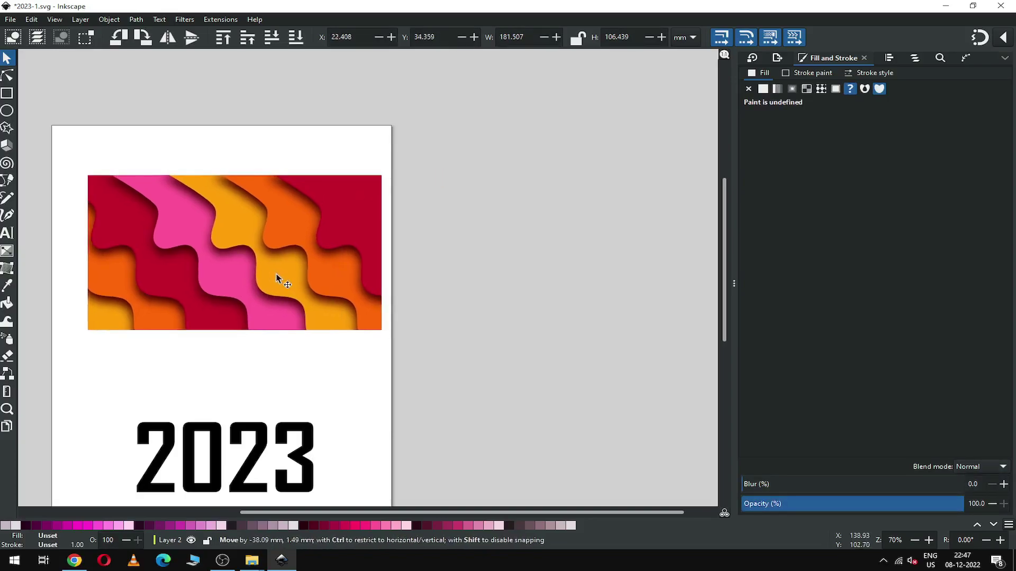
left_click(281, 384)
Duplicate the clipped wave panel and place the copy beside the page's right edge, at the same height as the original.
left_click(210, 265)
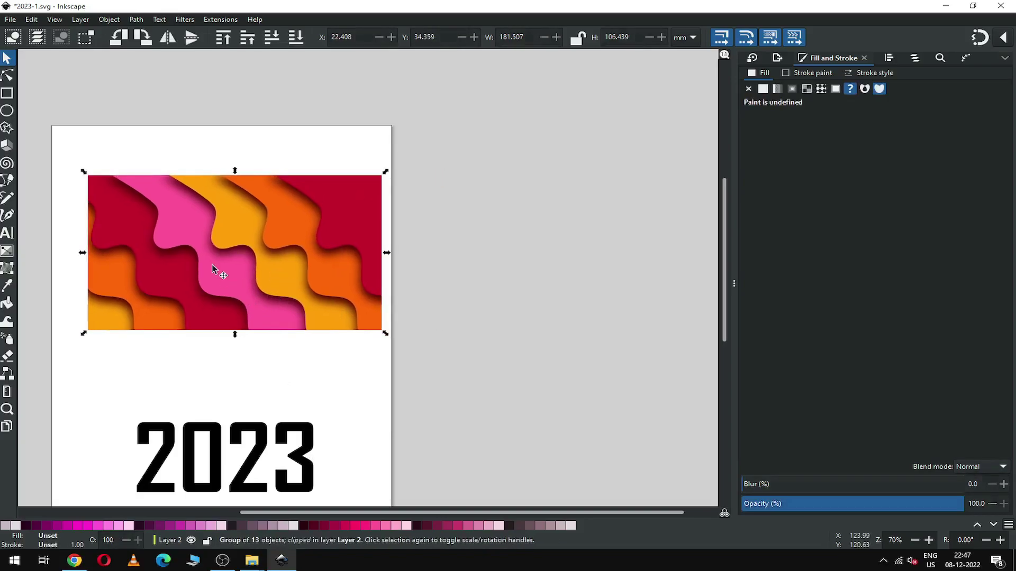
right_click(211, 265)
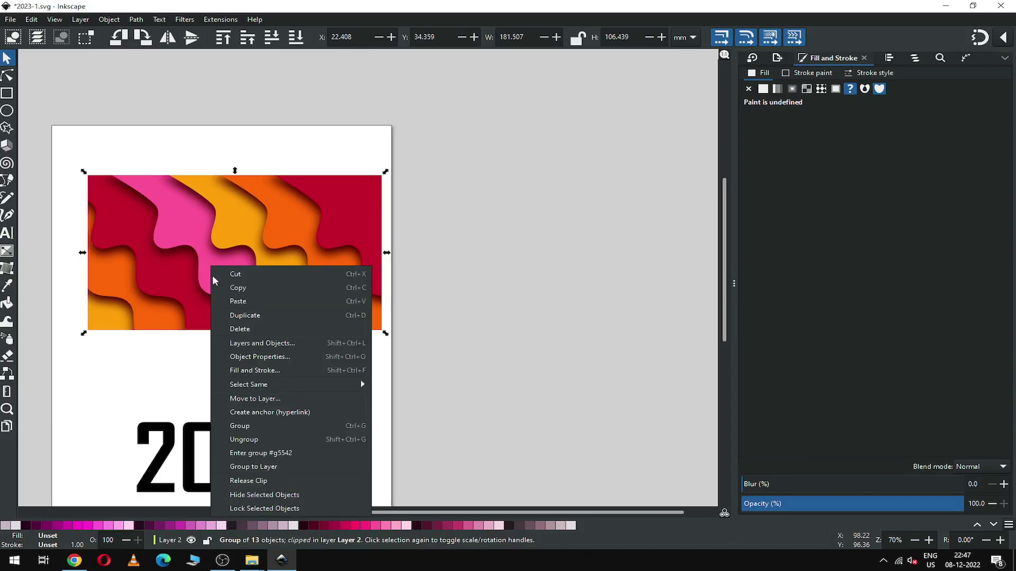
left_click(231, 315)
left_click_drag(193, 291, 520, 295)
left_click(27, 198)
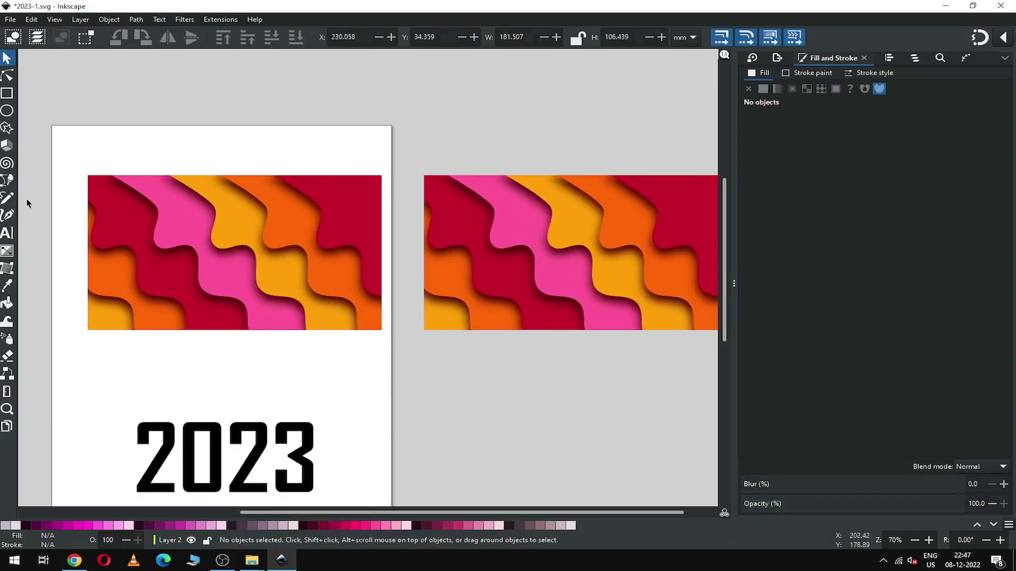
Draw a rectangle about 154 by 66.5 mm over the center of the wave panel on the page.
left_click(7, 93)
left_click_drag(115, 209, 364, 305)
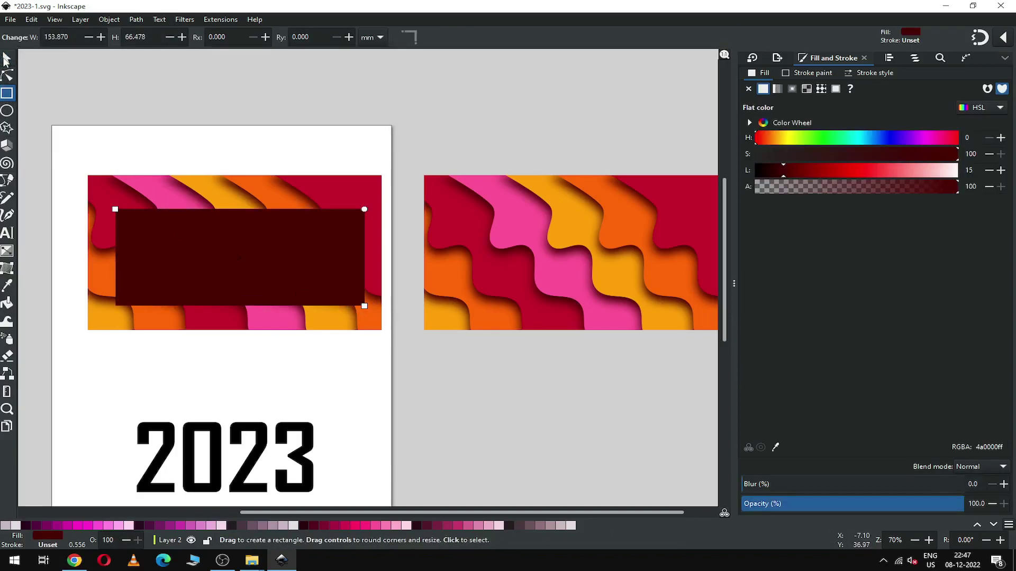
Fill the dark rectangle with white and reposition it over the wave panel at about X 35.1, Y 54.2 mm.
key("s")
left_click_drag(224, 272, 217, 269)
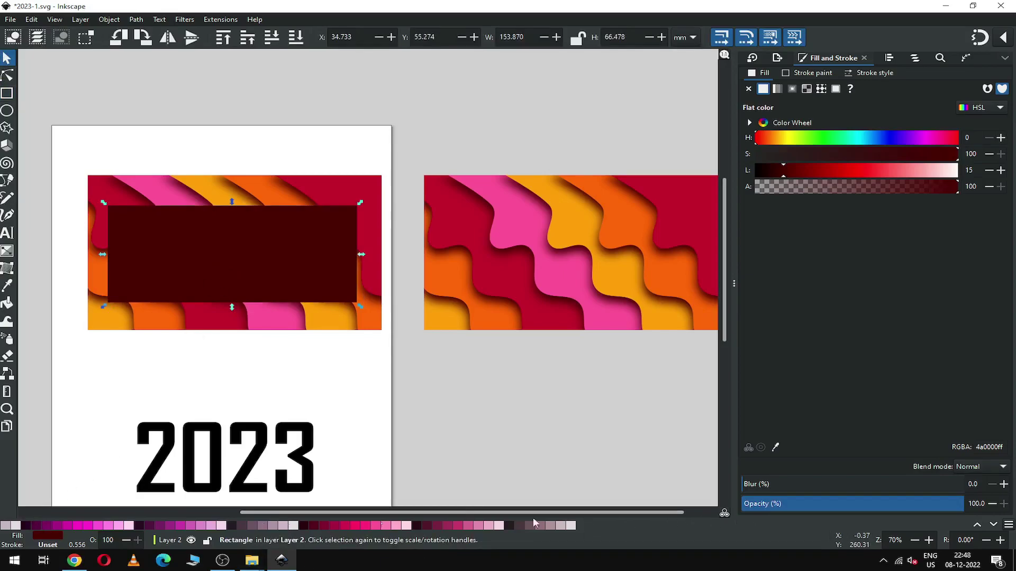
left_click(978, 525)
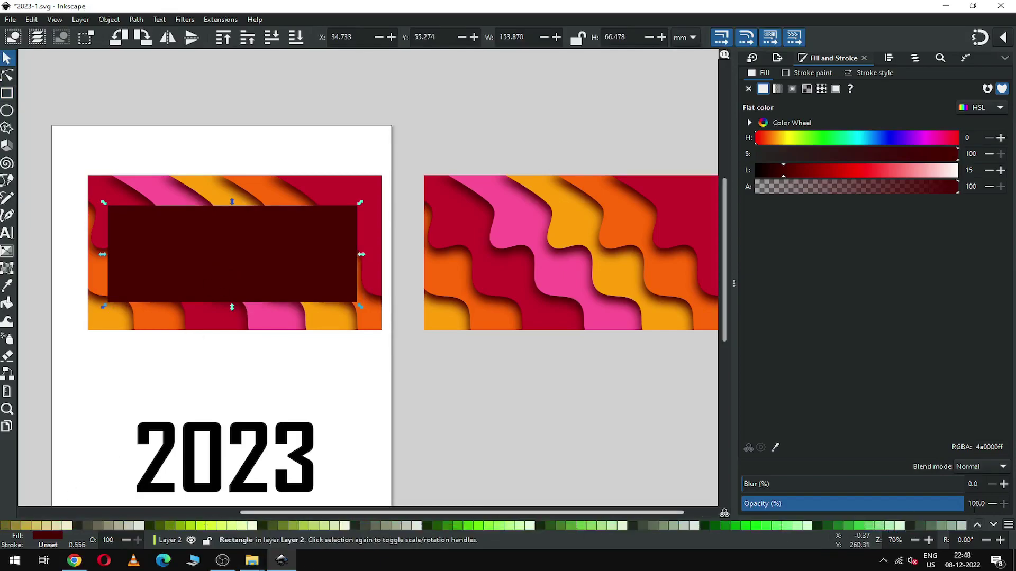
left_click(977, 526)
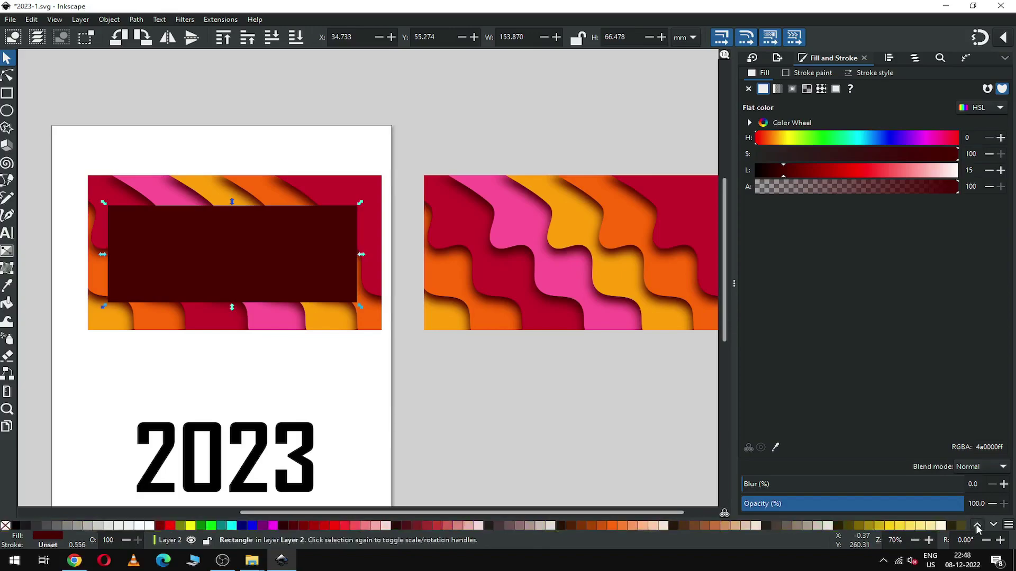
left_click(151, 525)
left_click_drag(238, 266, 239, 266)
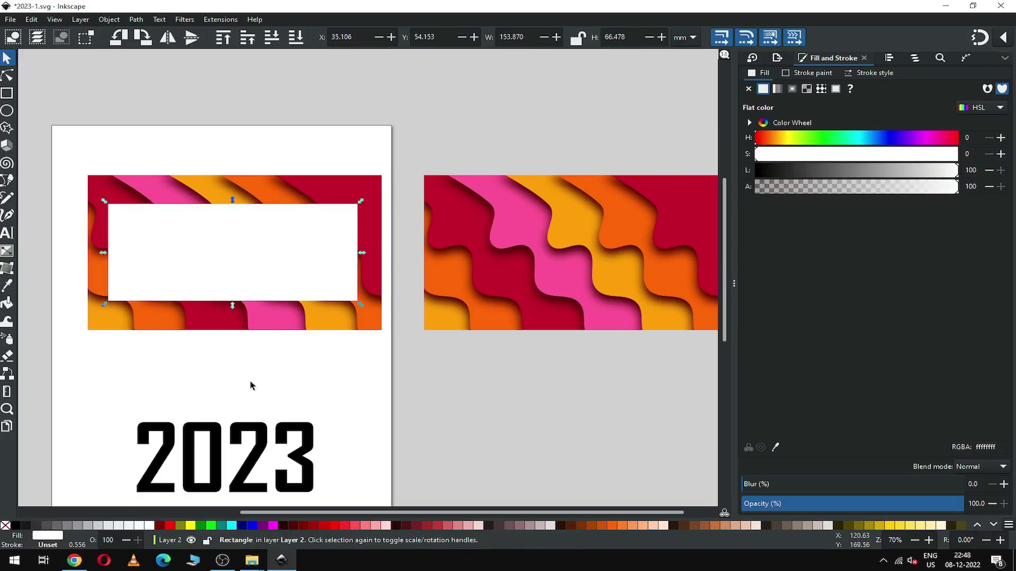
Duplicate the black 2023 and place the copy below the second wave panel, at about X 207.3, Y 174.5 mm.
left_click(264, 442)
right_click(263, 442)
left_click(304, 282)
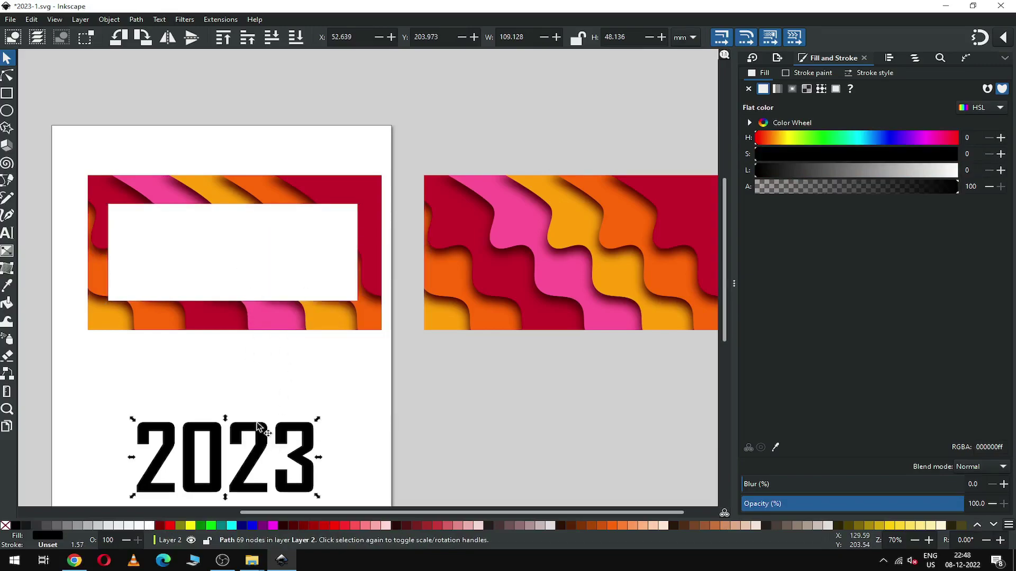
left_click_drag(257, 434, 507, 391)
Center the 2023 on the page horizontally and vertically on the white rectangle, relative to the last selected object.
left_click(260, 429)
left_click(271, 266, "shift")
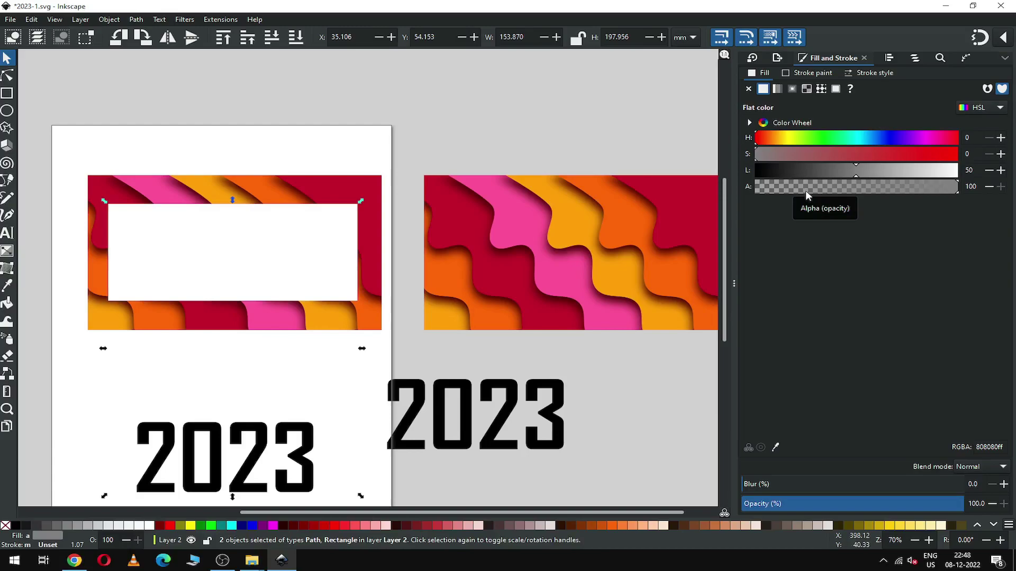
left_click(891, 58)
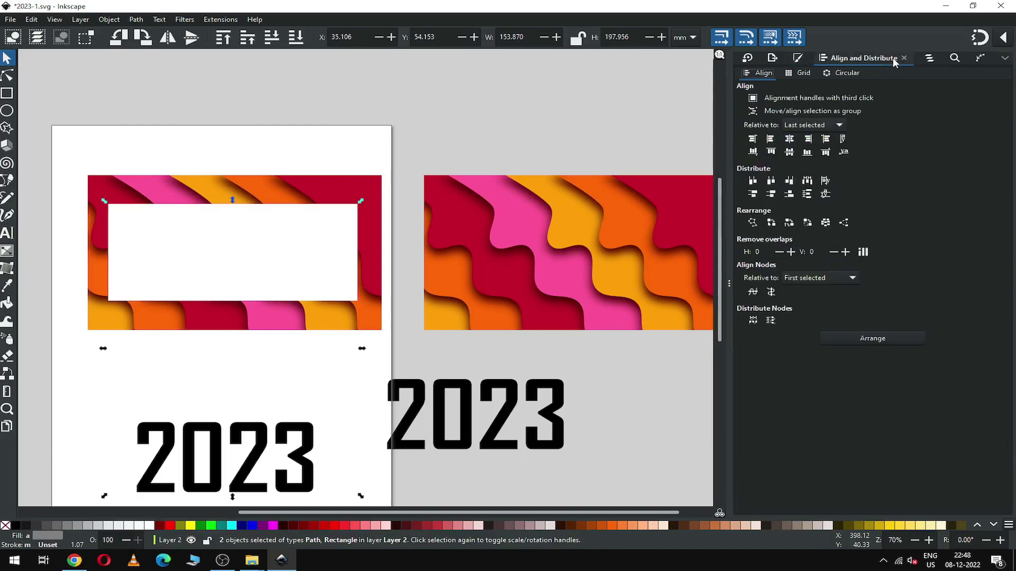
left_click(794, 140)
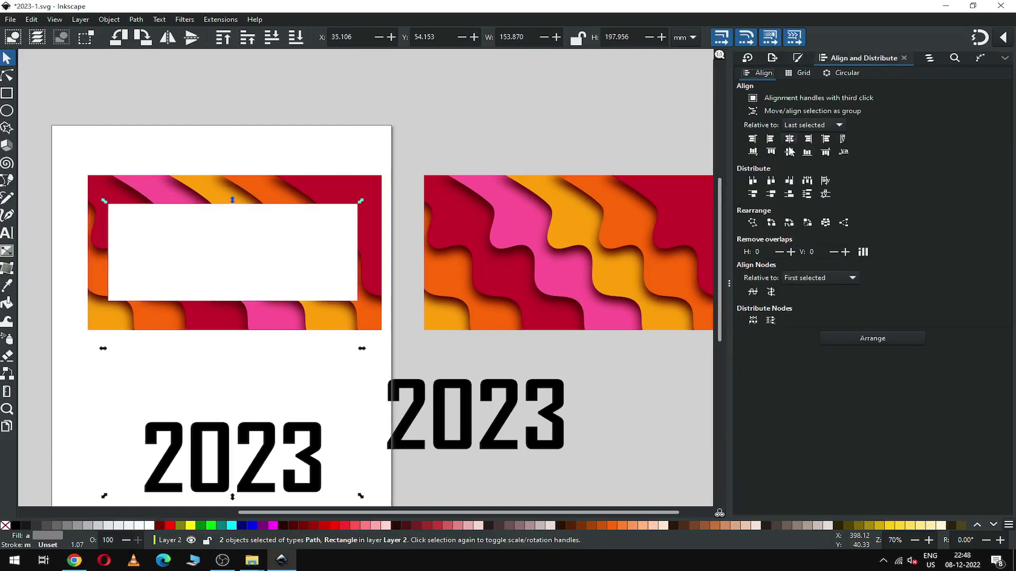
left_click(795, 153)
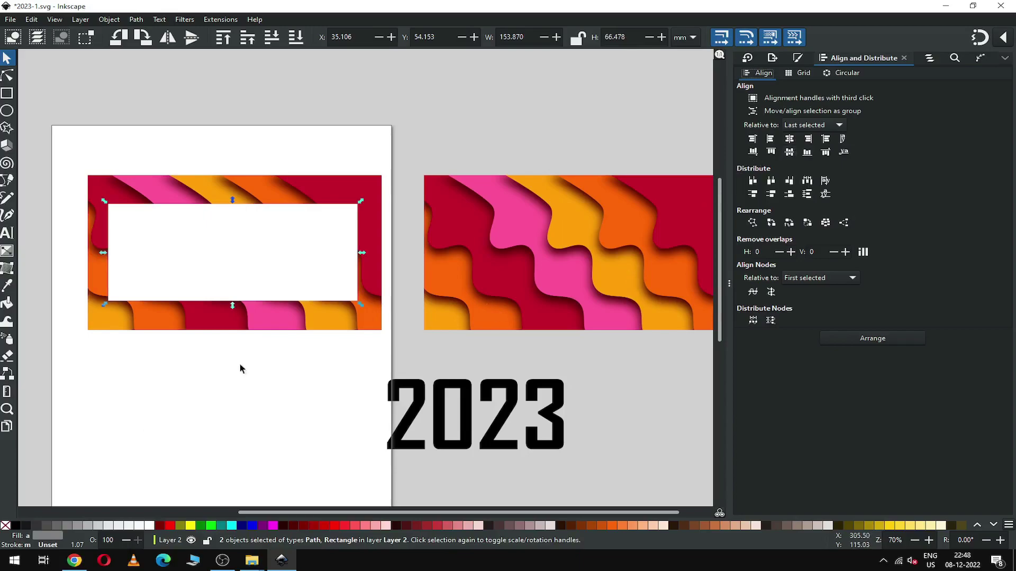
Raise the 2023 hidden behind the white rectangle to the top of the stacking order.
left_click(248, 399)
left_click_drag(118, 121, 347, 351)
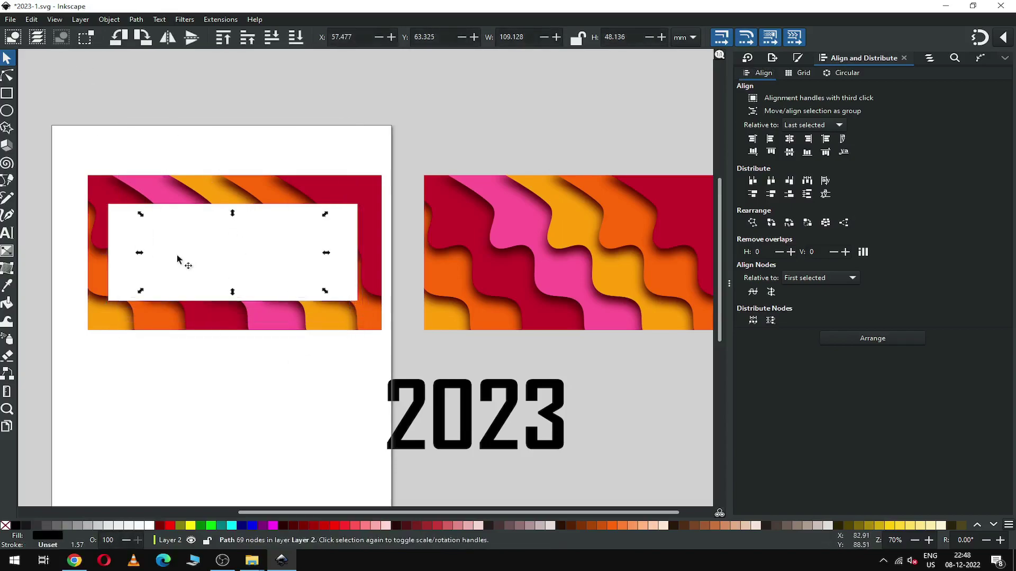
left_click(110, 19)
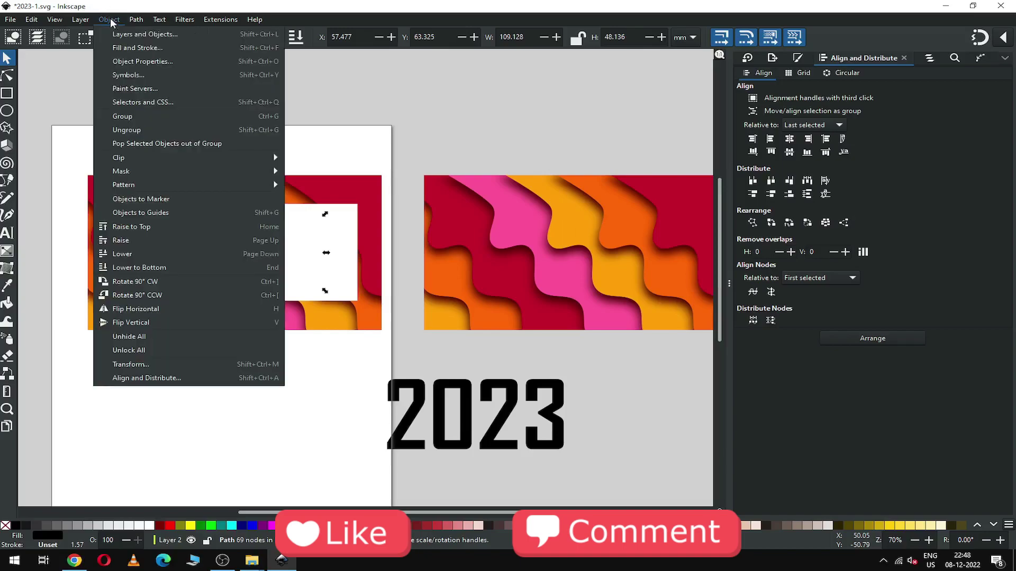
left_click(267, 228)
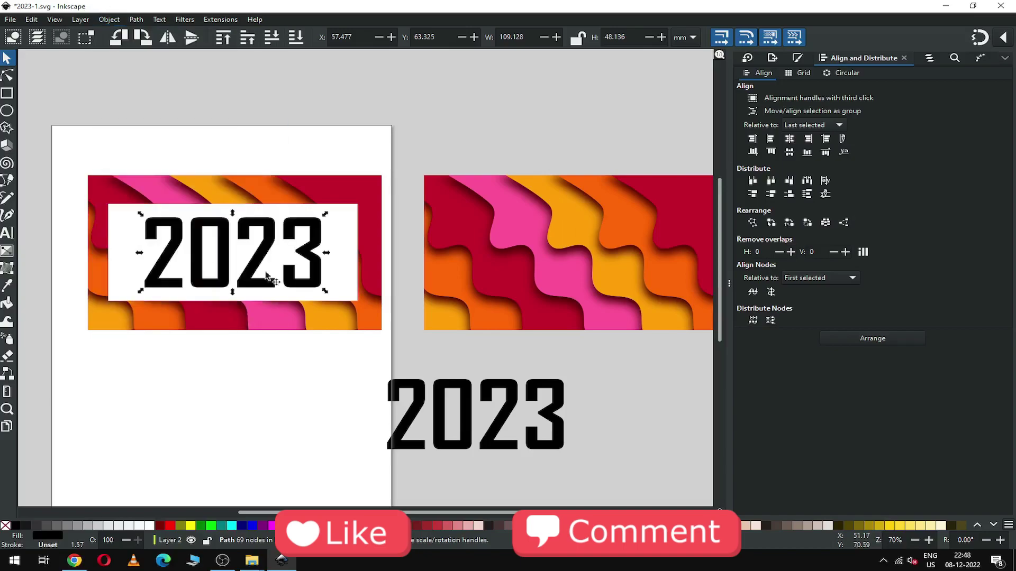
Raise the other black 2023 to the top and move it onto the second wave panel, at about X 273, Y 64.3 mm.
left_click(514, 392)
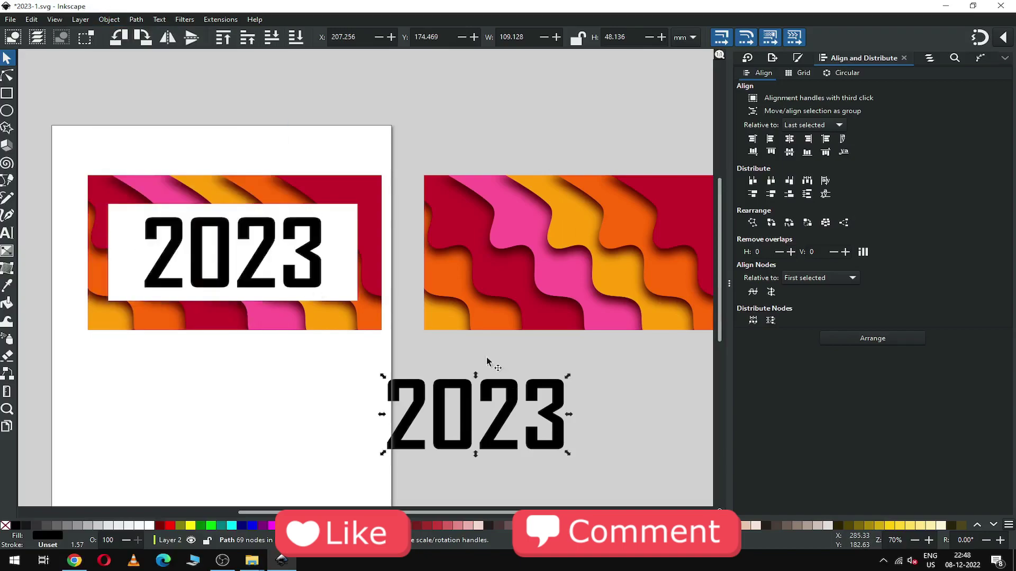
left_click(105, 19)
left_click(142, 226)
left_click(301, 408)
left_click_drag(468, 418, 580, 255)
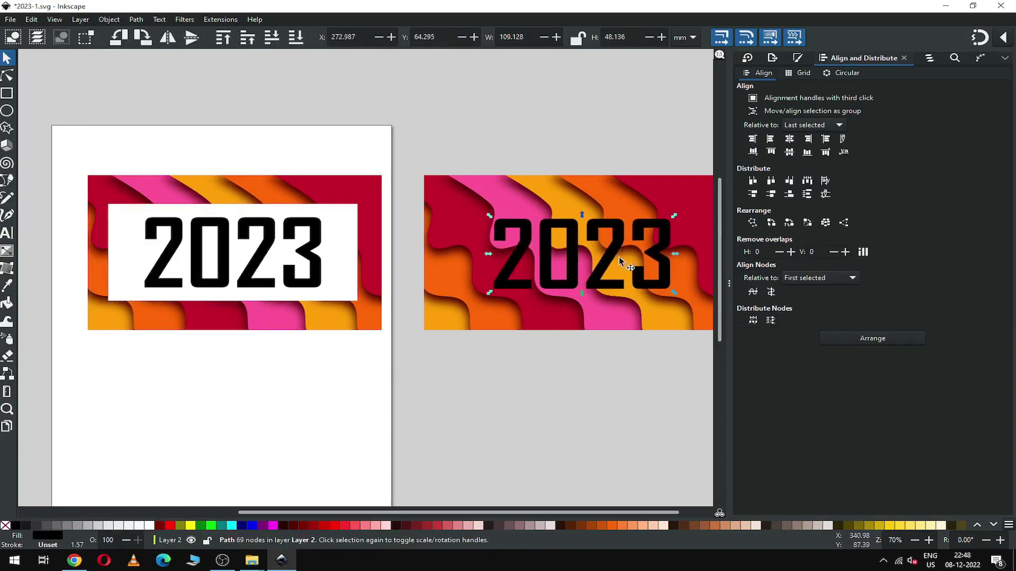
Scale the second wave panel down to about 123 by 72 mm and clip it to the shape of the 2023 on it.
left_click(608, 202)
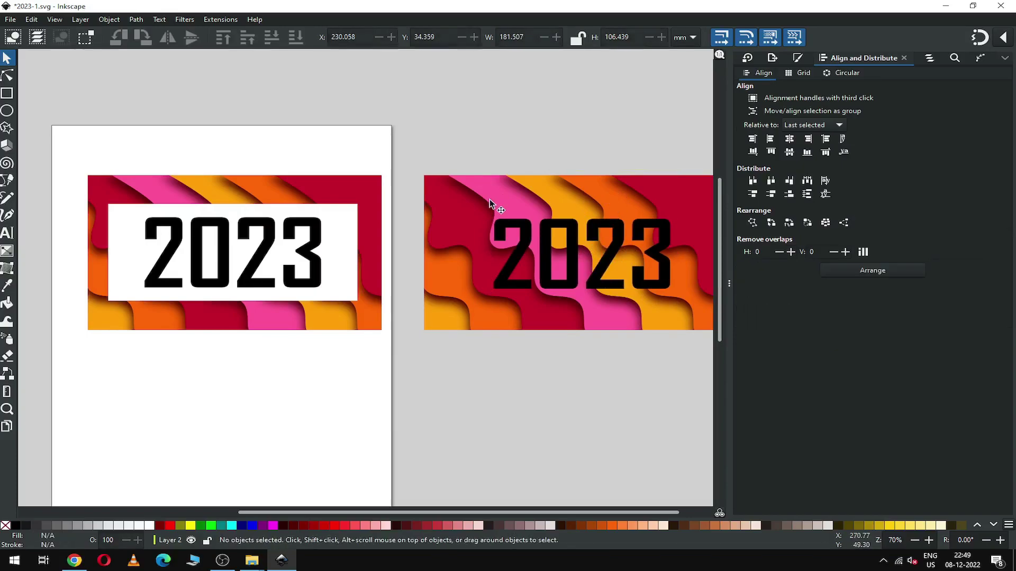
left_click_drag(421, 174, 528, 257)
left_click(529, 241)
left_click(531, 212, "shift")
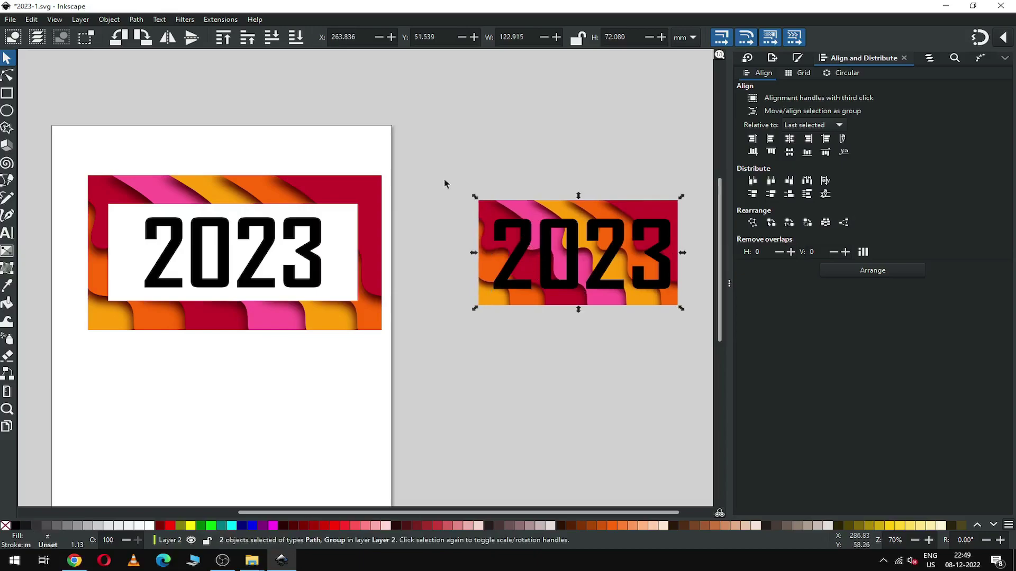
left_click(136, 20)
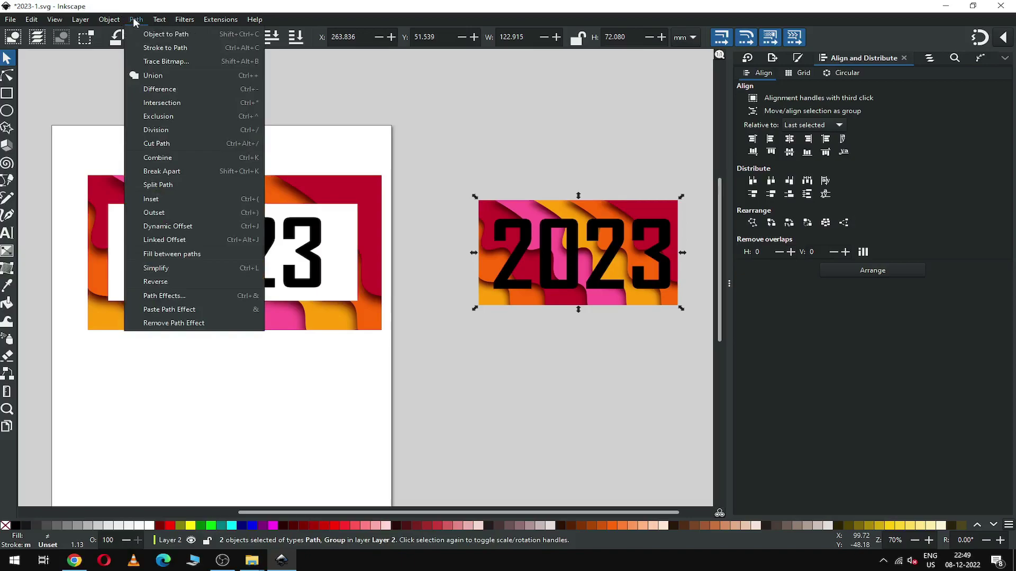
left_click(185, 4)
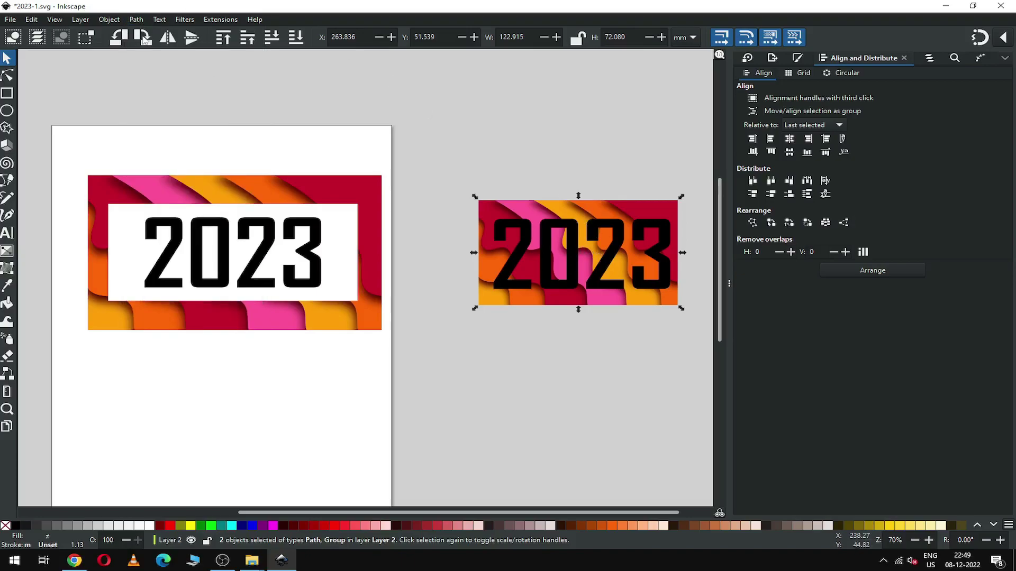
left_click(109, 22)
mouse_move(137, 157)
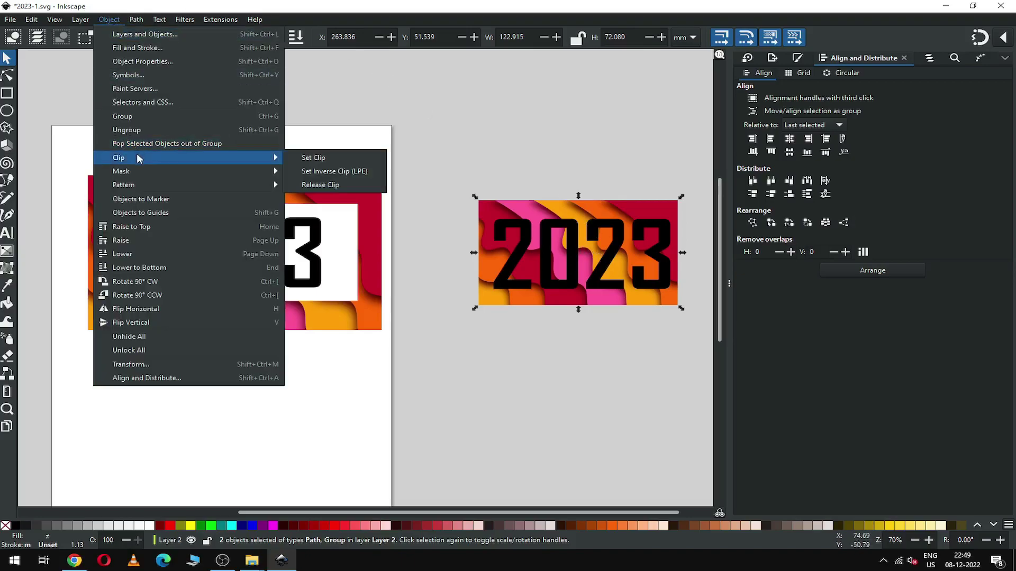
left_click(308, 158)
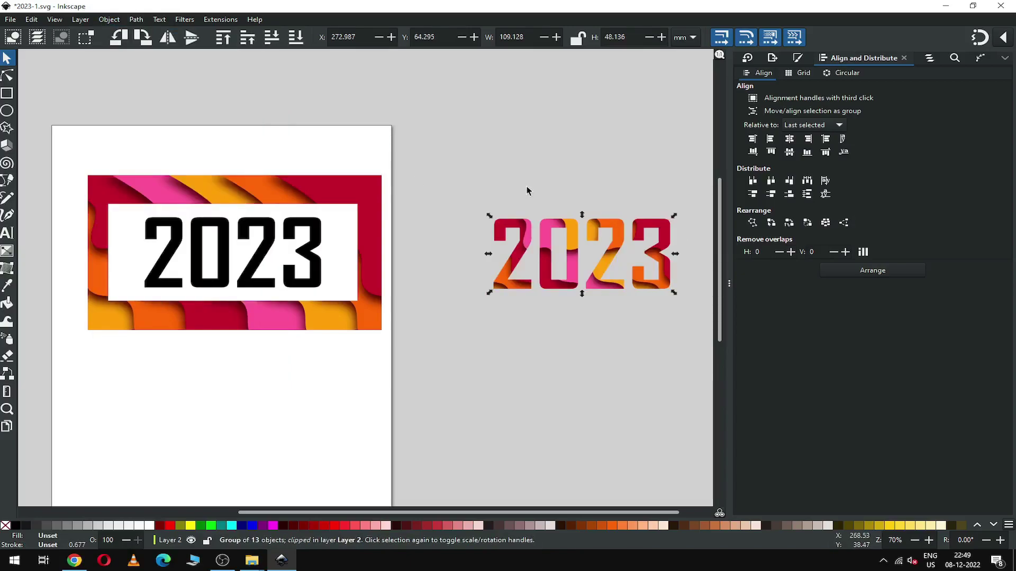
Move the wave-filled 2023 onto the page, below the wave panel with the white rectangle.
left_click_drag(609, 243, 233, 378)
key("Escape")
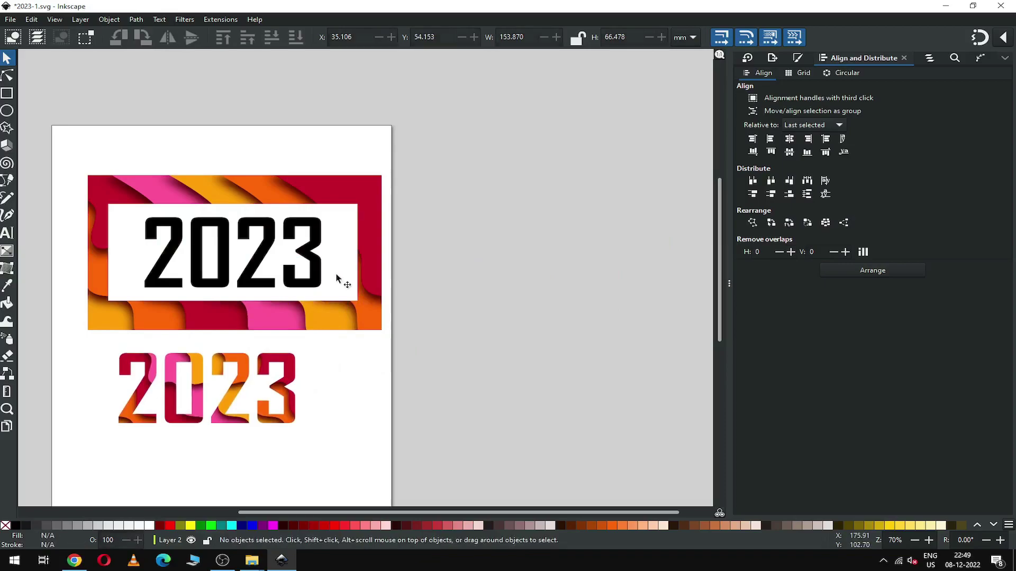
Narrow the white rectangle evenly to about 131.5 mm wide and cut the black 2023 out of it with Difference.
left_click(336, 276)
left_click_drag(362, 253, 344, 261)
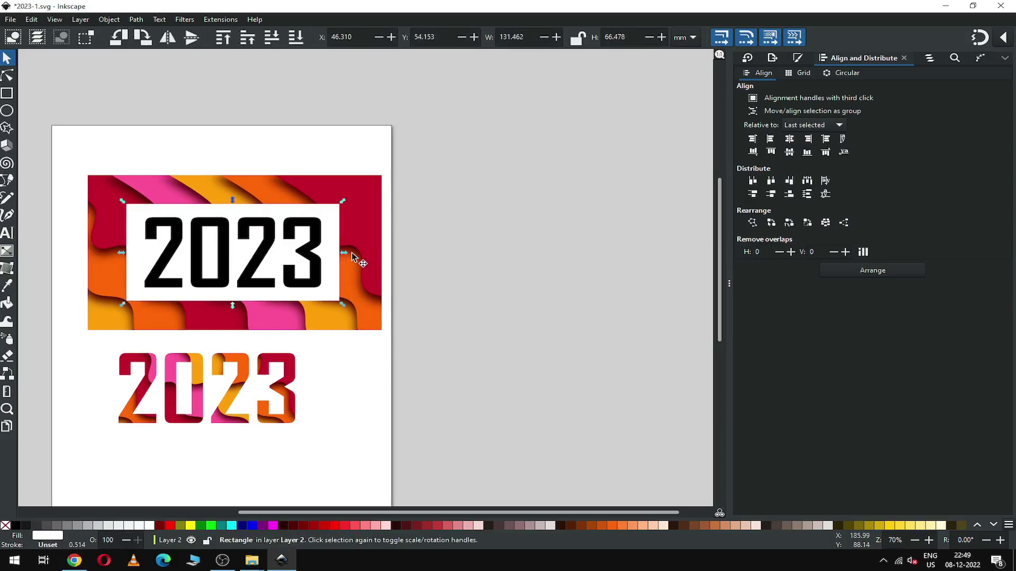
left_click(319, 239)
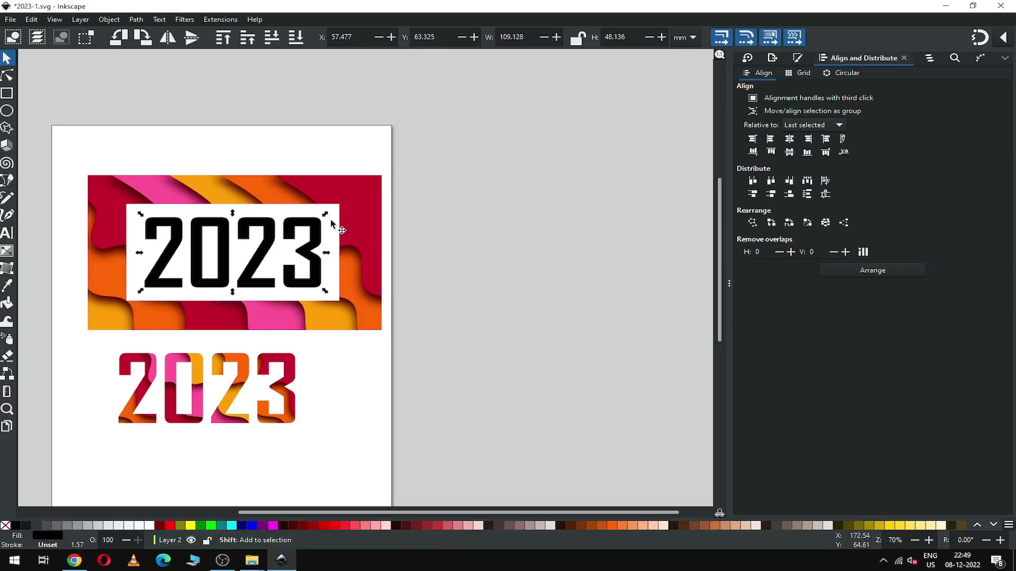
left_click(330, 218, "shift")
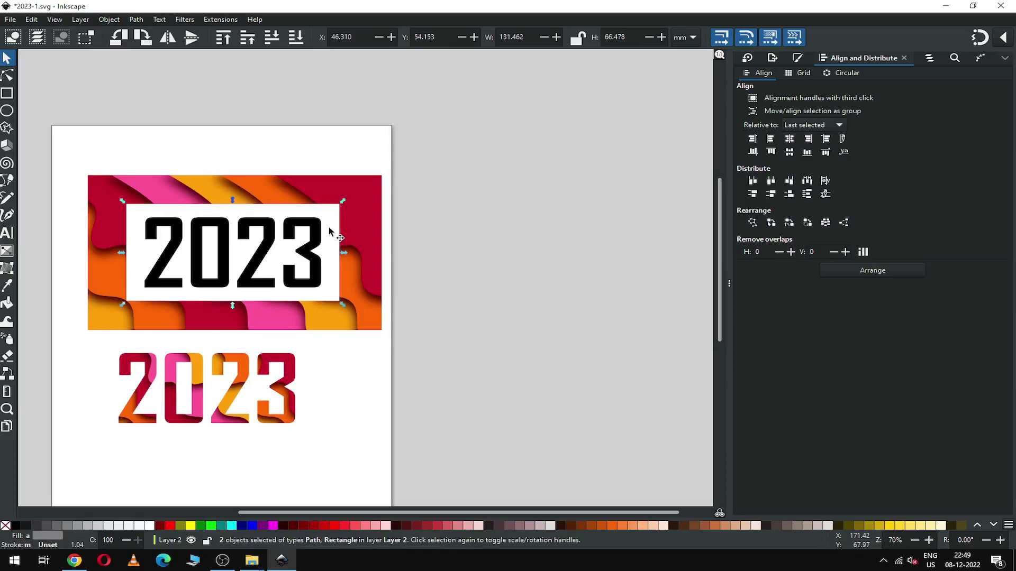
left_click(136, 21)
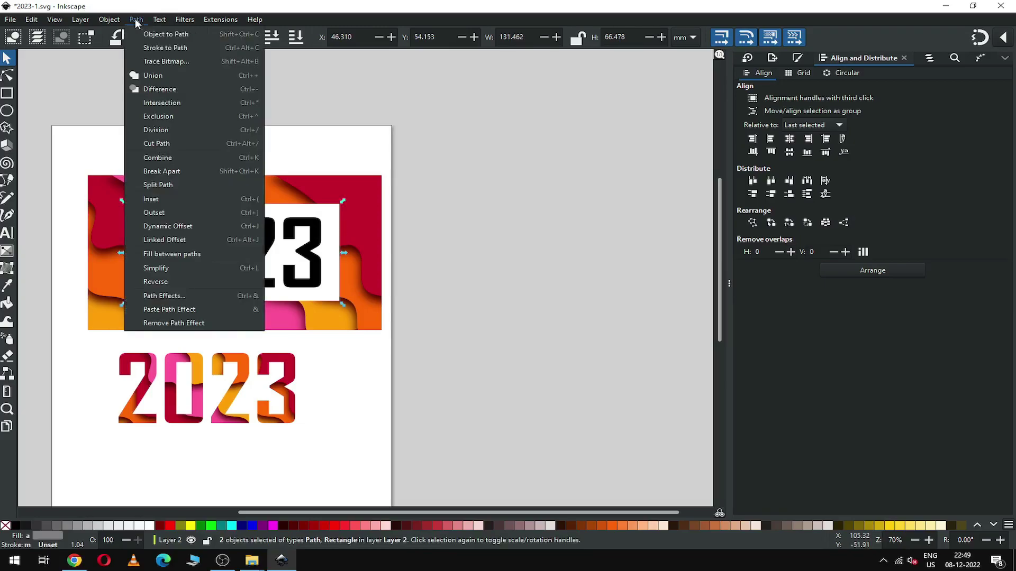
left_click(144, 90)
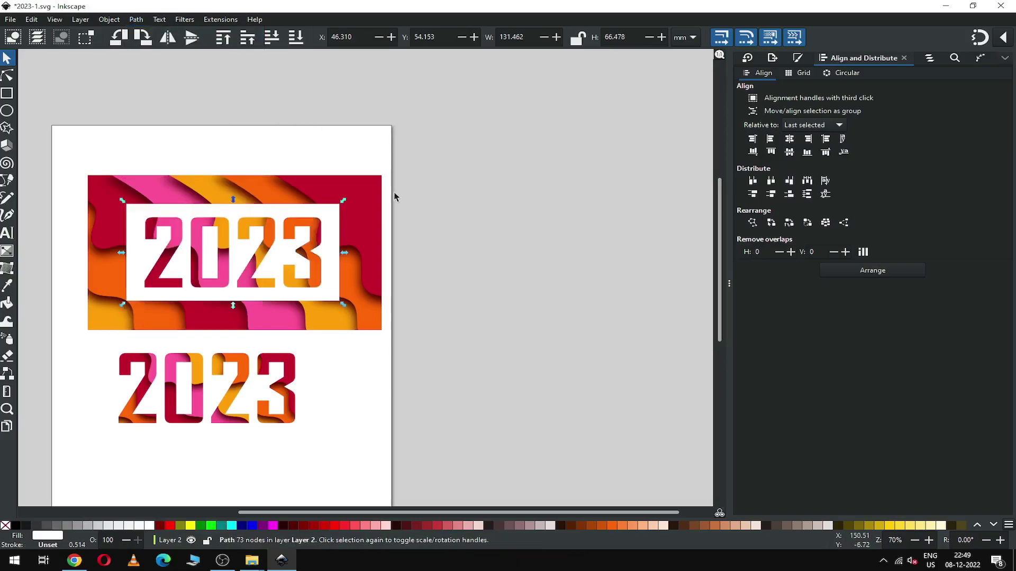
left_click(477, 272)
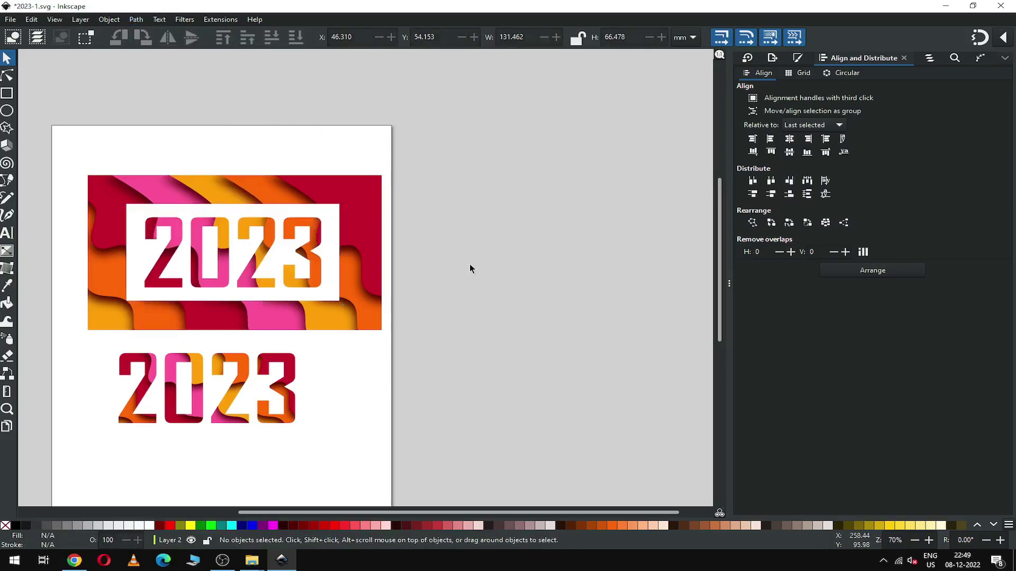
Duplicate the white rectangle with the 2023 cutout and offset the copy slightly upward and to the left.
left_click(333, 287)
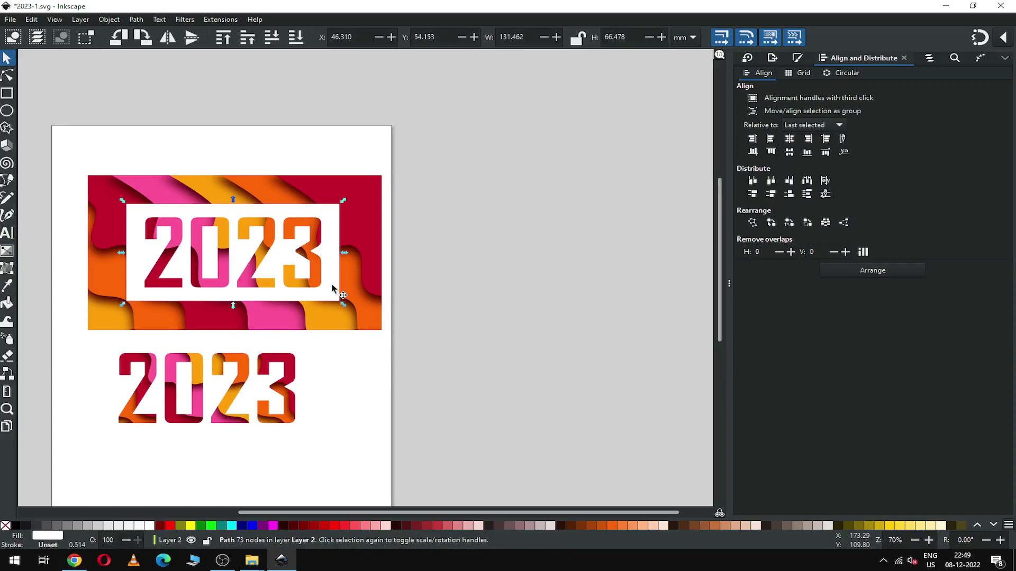
right_click(333, 289)
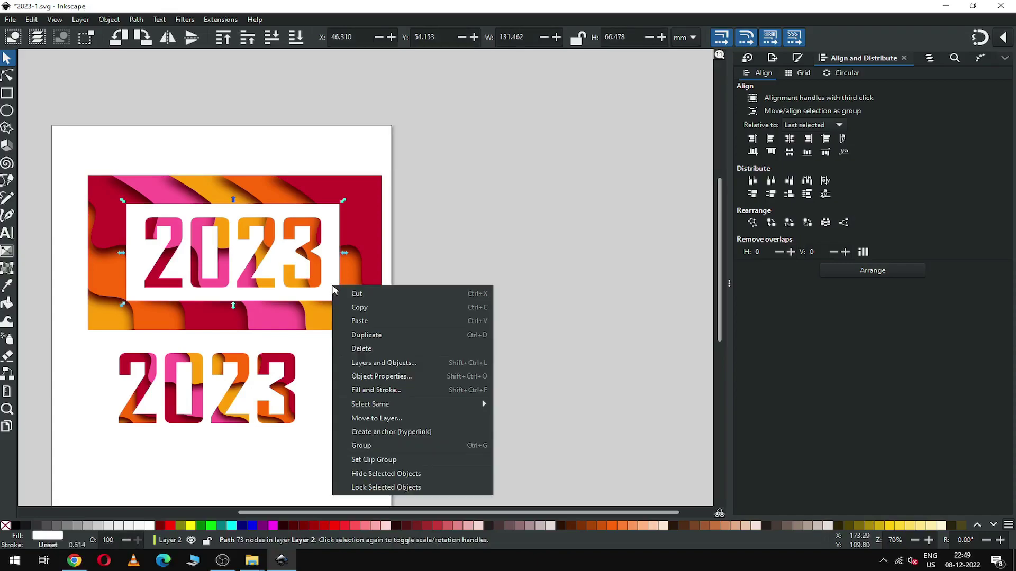
left_click(366, 335)
left_click_drag(331, 286, 329, 278)
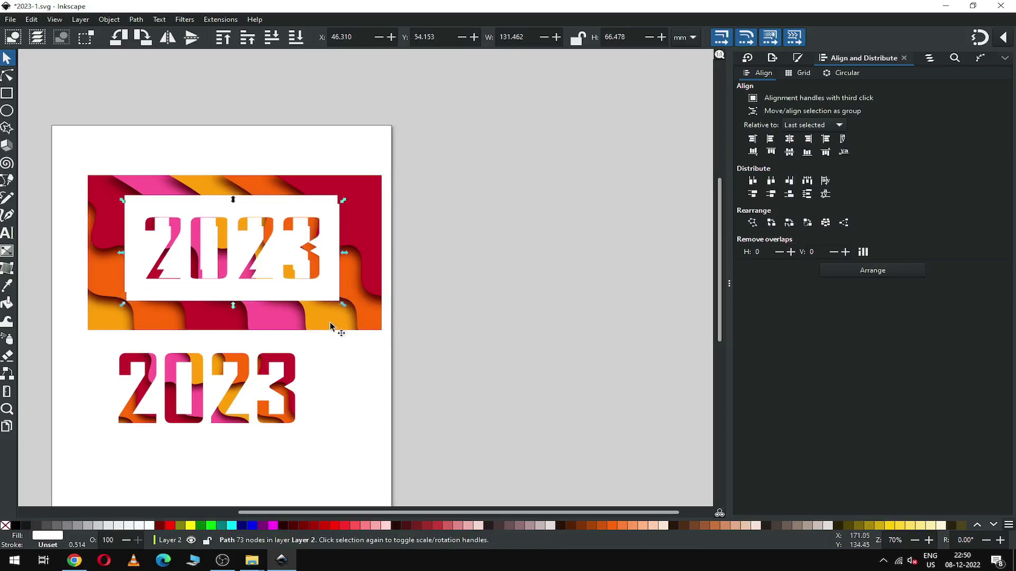
Fill the rear cutout rectangle with dark red and lower its lightness to 10, giving color 350000.
left_click(159, 525)
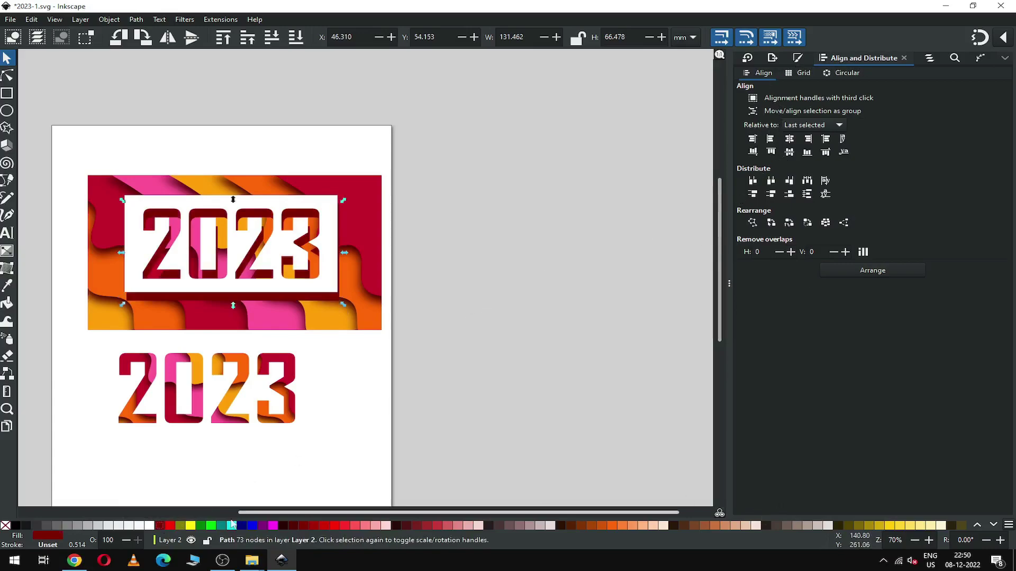
left_click(797, 57)
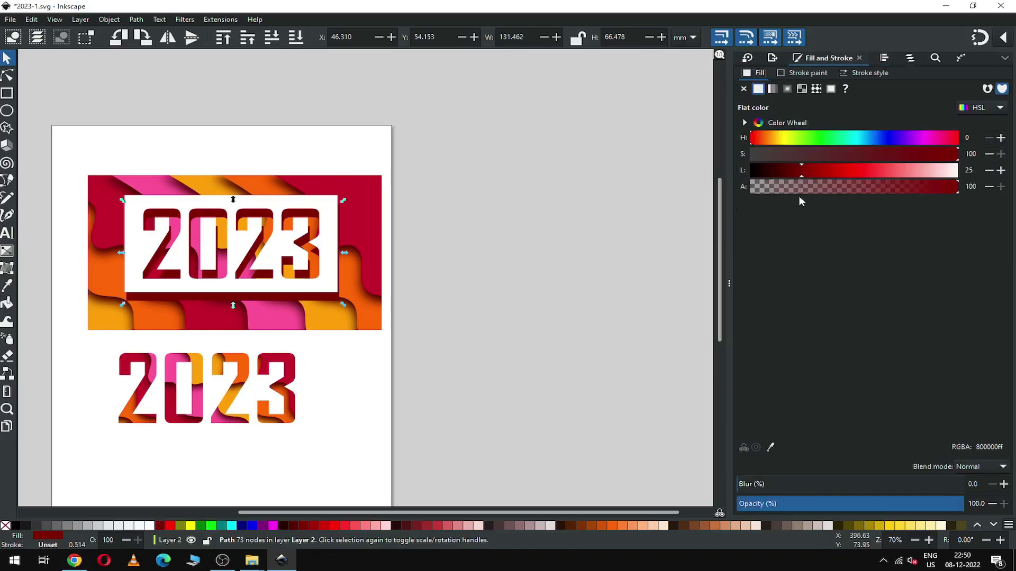
left_click(773, 172)
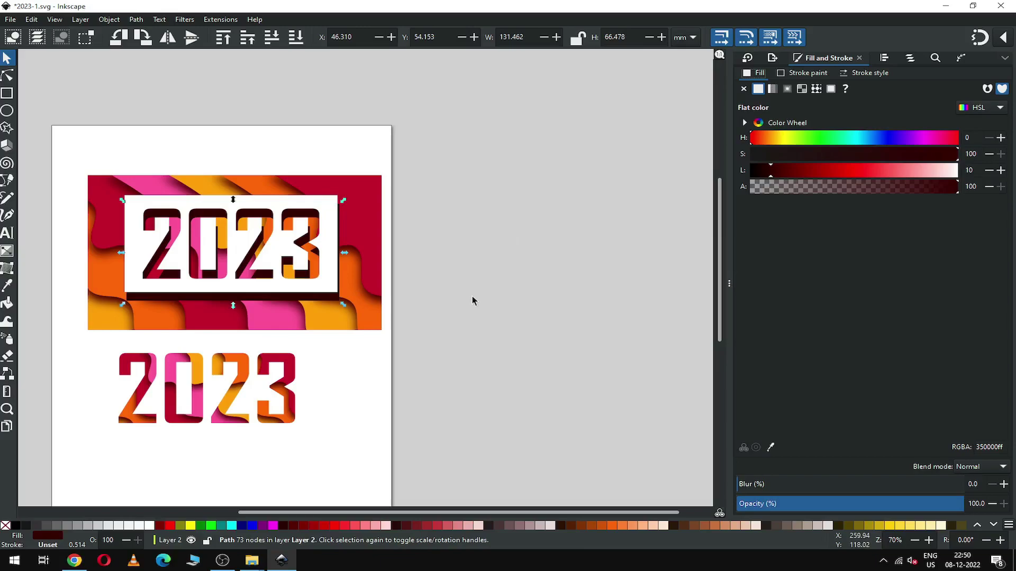
Move the dark red rear cutout rectangle slightly upward, closer behind the white one, and blur it 13.2% as a soft shadow.
key("z")
left_click_drag(109, 177, 416, 354)
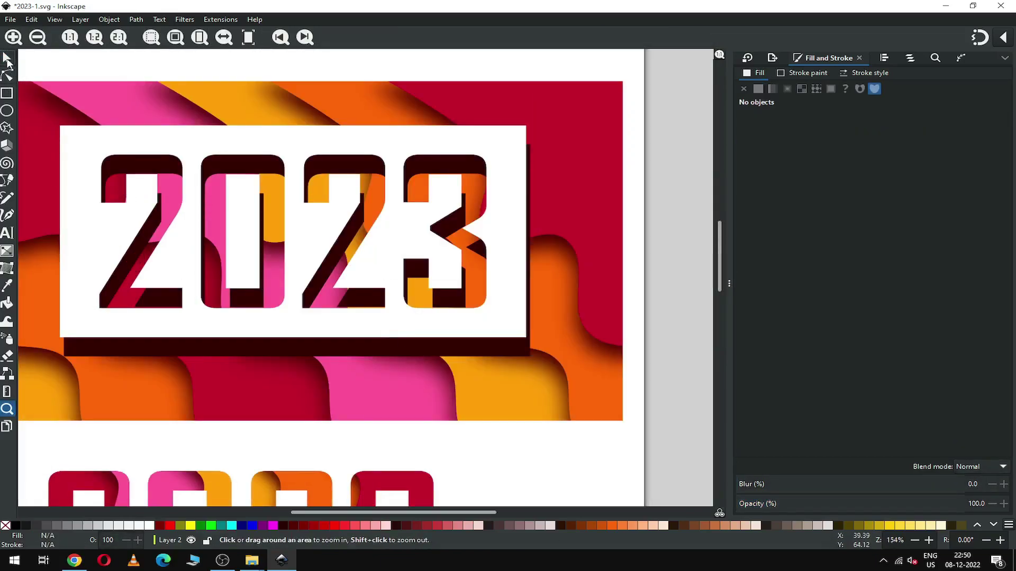
left_click(7, 59)
left_click(470, 349)
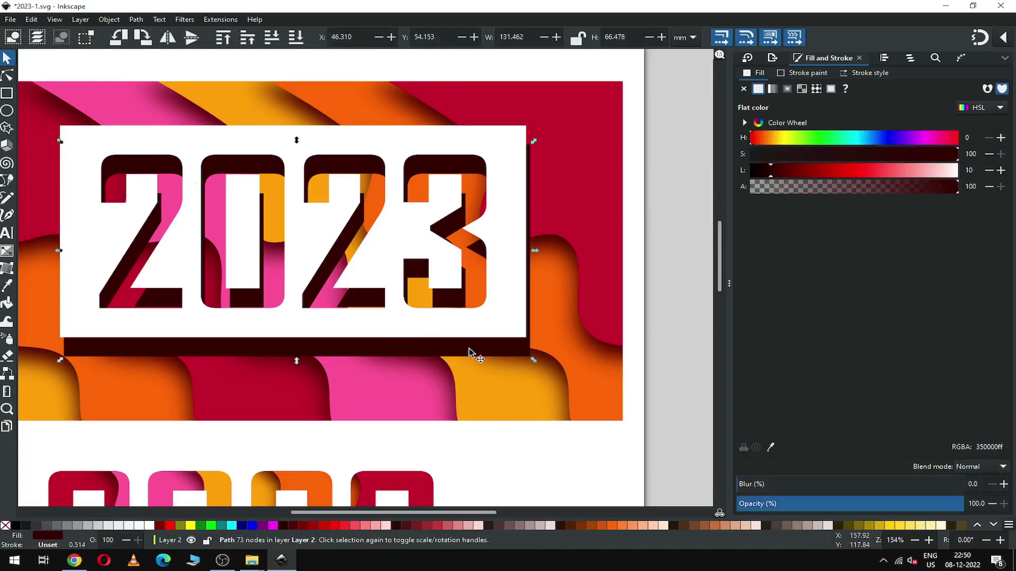
mouse_move(470, 348)
left_mouse_down()
mouse_move(460, 340)
mouse_move(472, 336)
left_mouse_up()
left_click(767, 484)
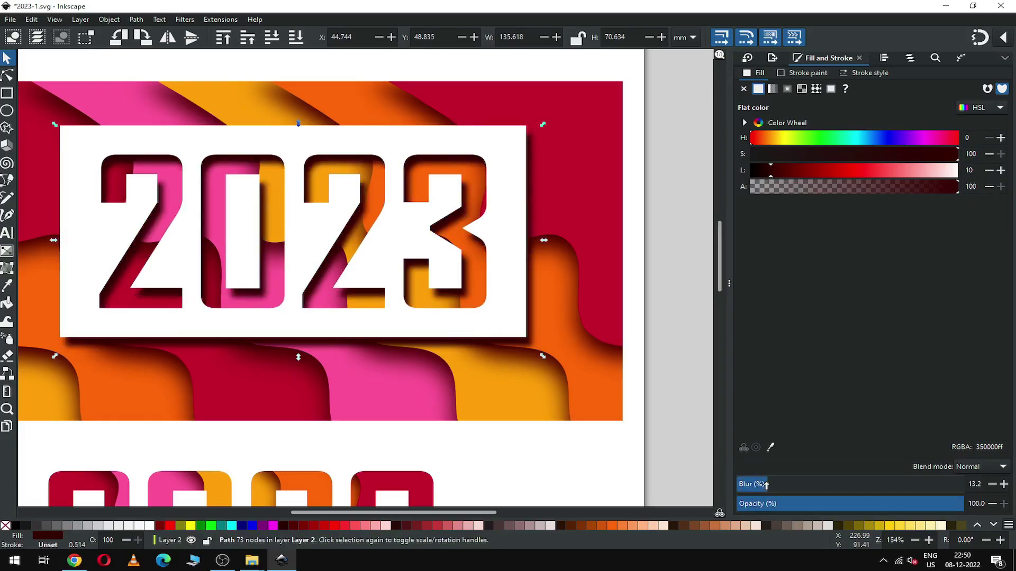
left_click(671, 363)
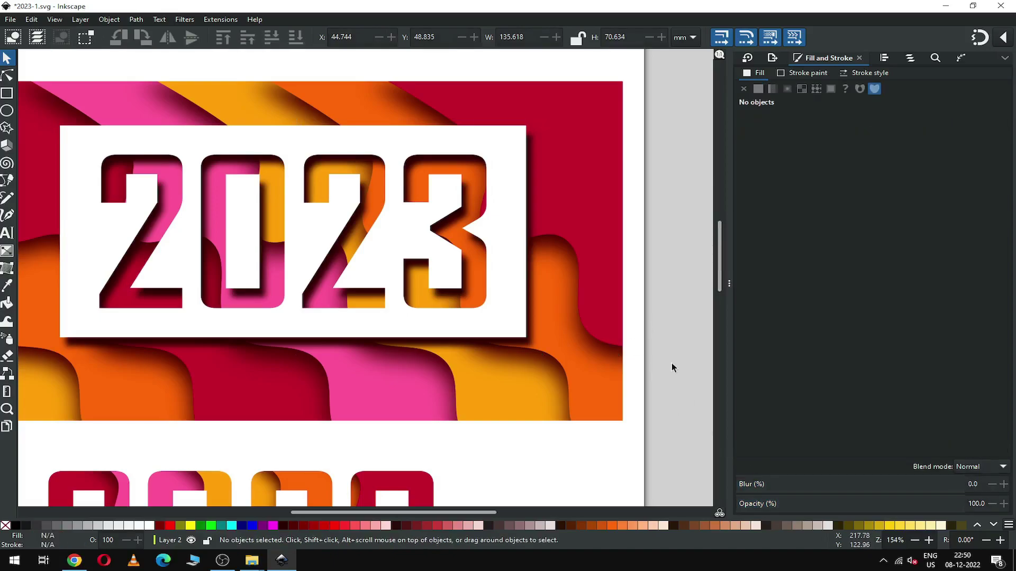
Remove the separate wave-filled 2023 below the wave panel.
scroll(671, 363, "down", 3)
left_click(347, 360)
Darken the blurred shadow behind the white cutout rectangle to lightness 9 (2c0000) and reduce its opacity to 49.2%.
key("z")
left_click_drag(129, 129, 551, 392)
key("s")
left_click(282, 223)
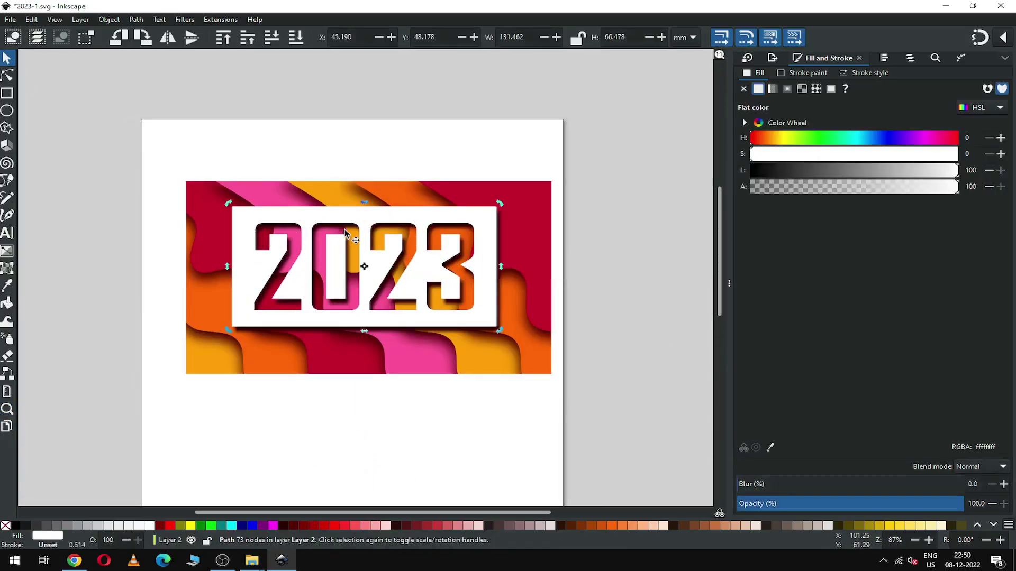
left_click_drag(831, 505, 881, 502)
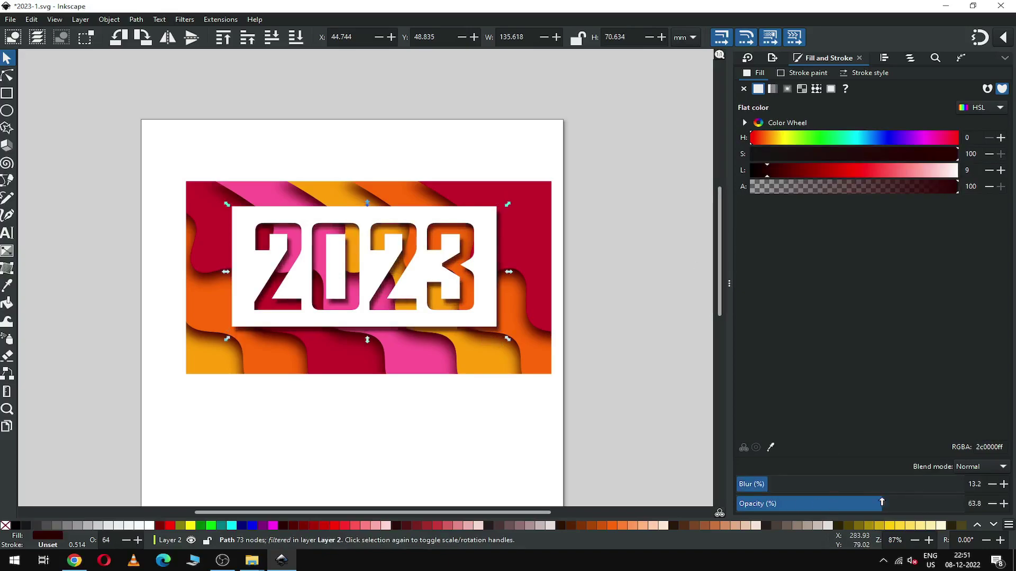
left_click(849, 504)
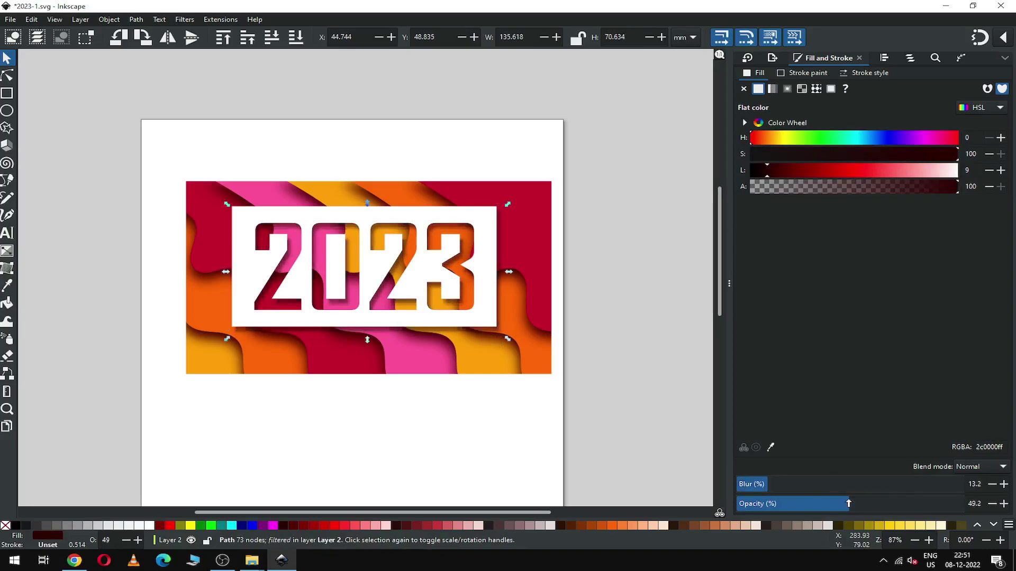
left_click(612, 352)
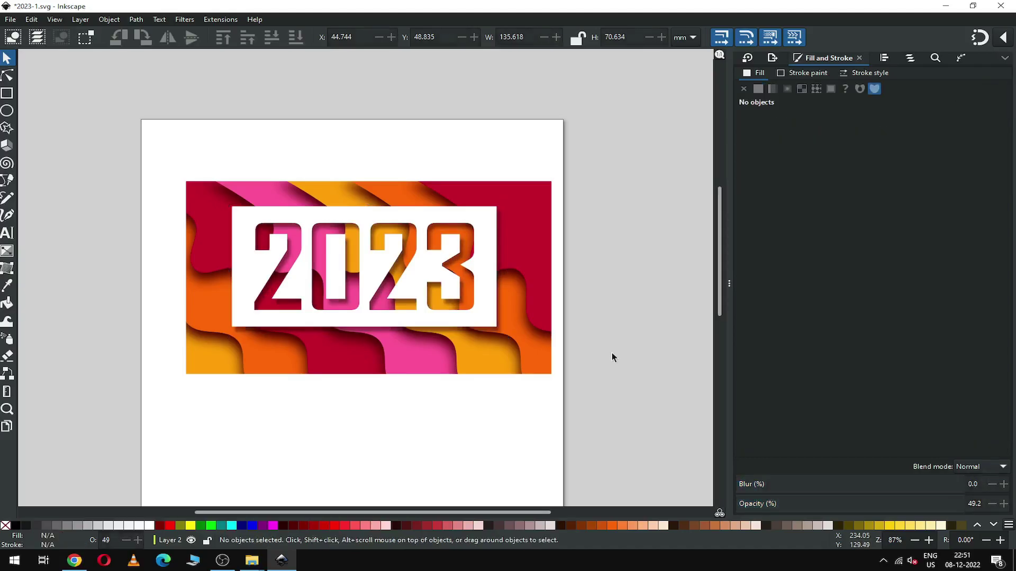